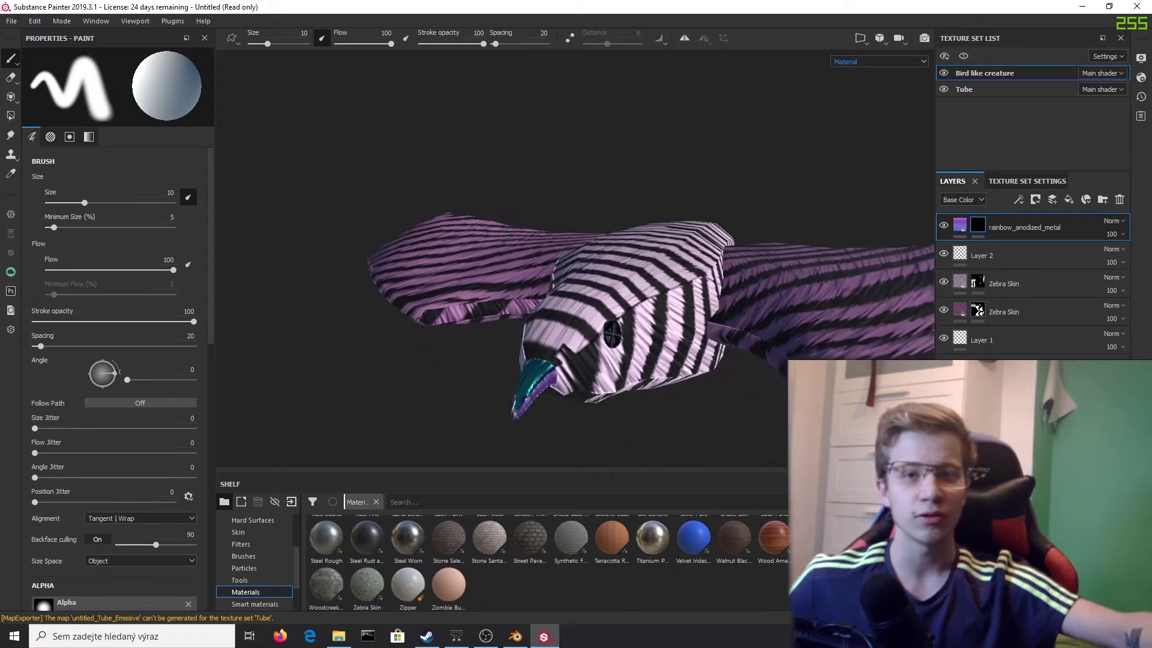
Examine the textured bird and the green tube above it from several distances and angles.
scroll(695, 254, down, 4)
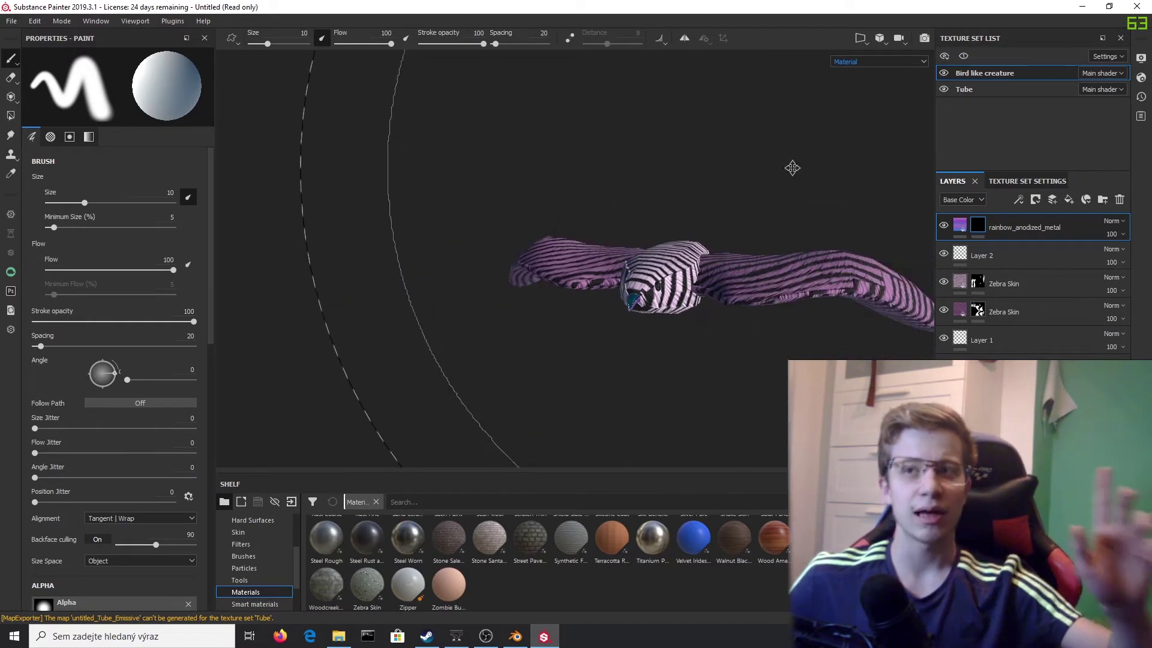
alt+middle_drag(789, 168, 675, 303)
scroll(750, 240, down, 2)
scroll(714, 192, down, 5)
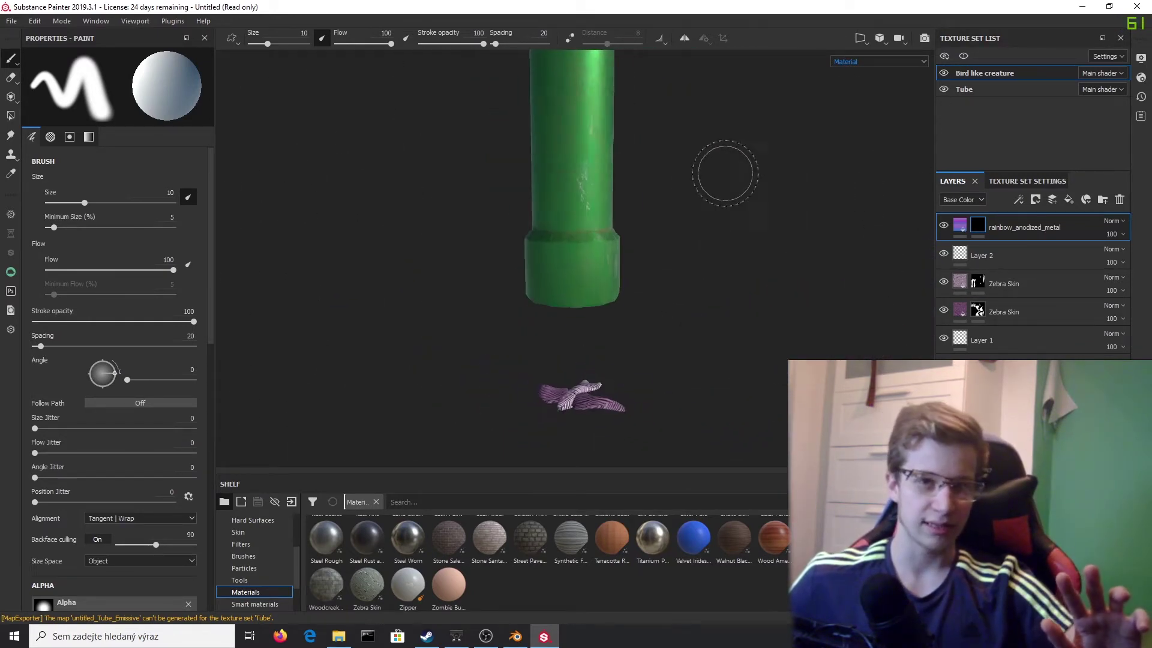
alt+drag(726, 174, 1074, 231)
alt+middle_drag(717, 165, 714, 260)
mouse_move(714, 260)
alt+mouse_down()
mouse_move(828, 301)
mouse_move(1073, 258)
mouse_move(709, 311)
mouse_move(720, 342)
alt+mouse_up()
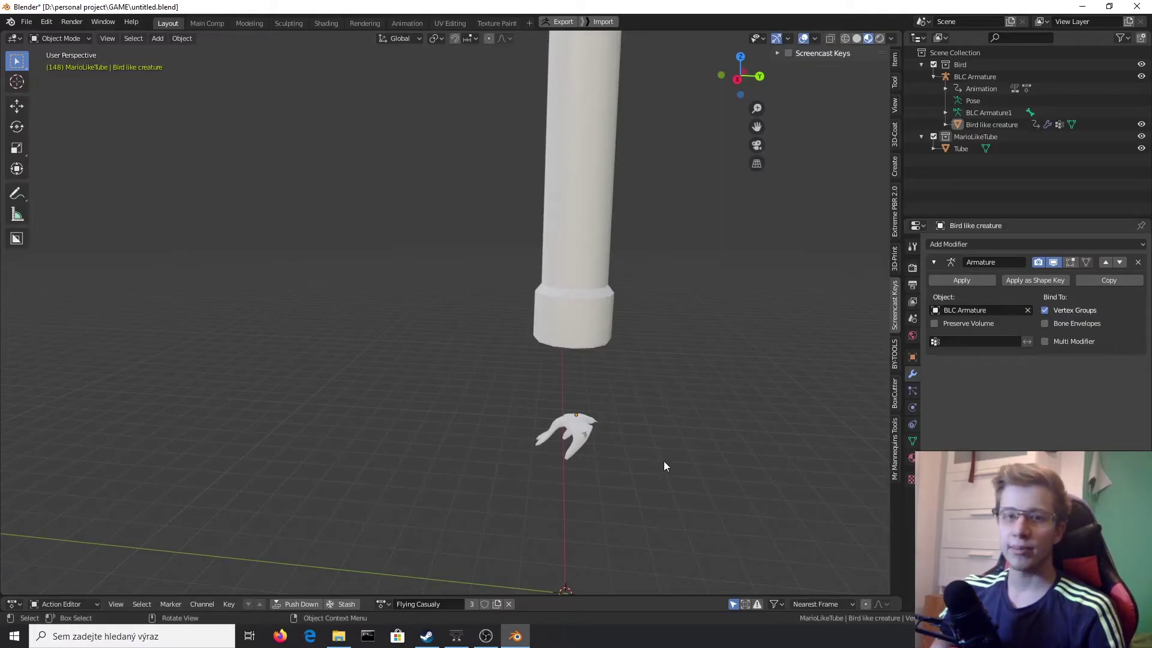
In Blender, give the tube object a new material and name it Tube.
click(581, 291)
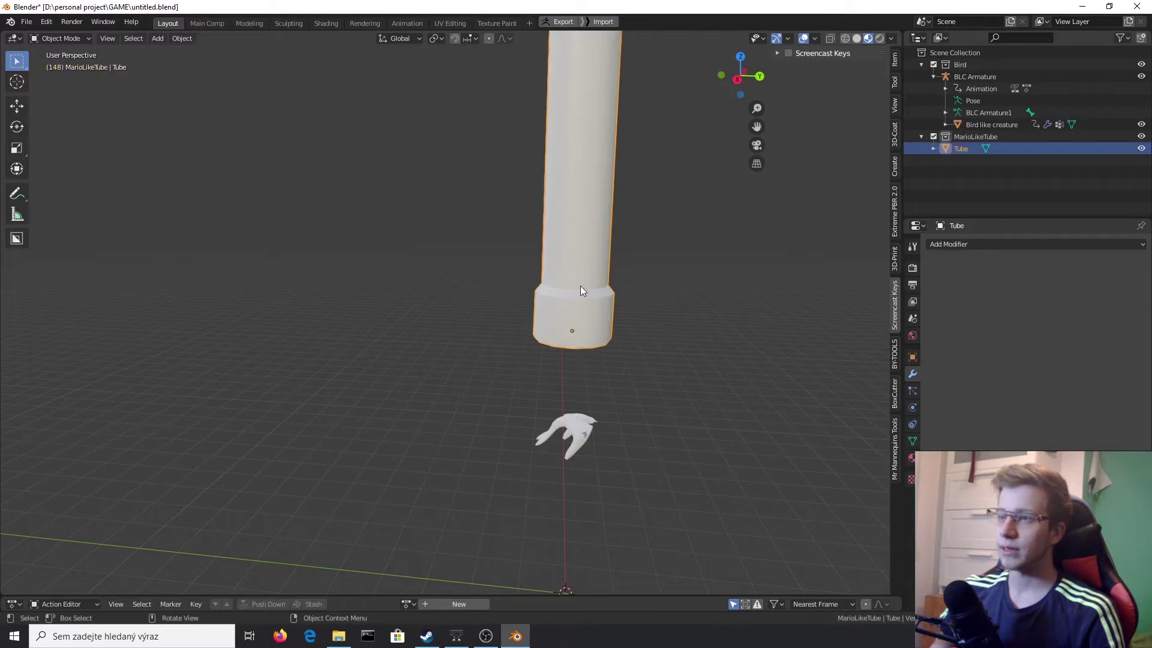
click(912, 457)
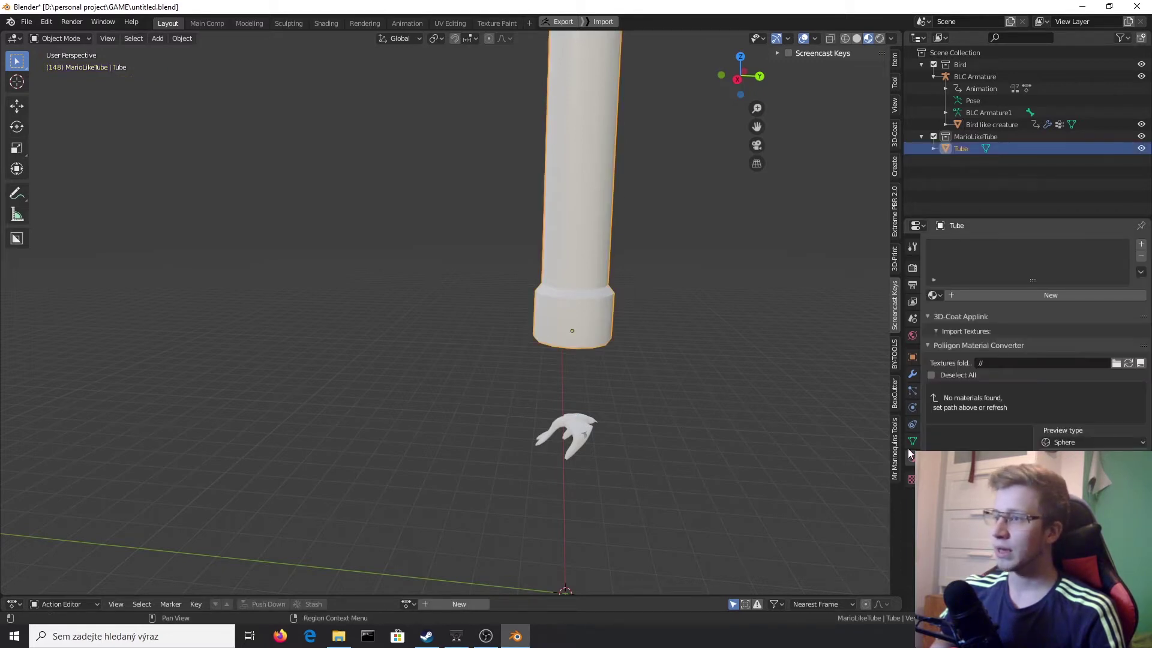
click(1044, 296)
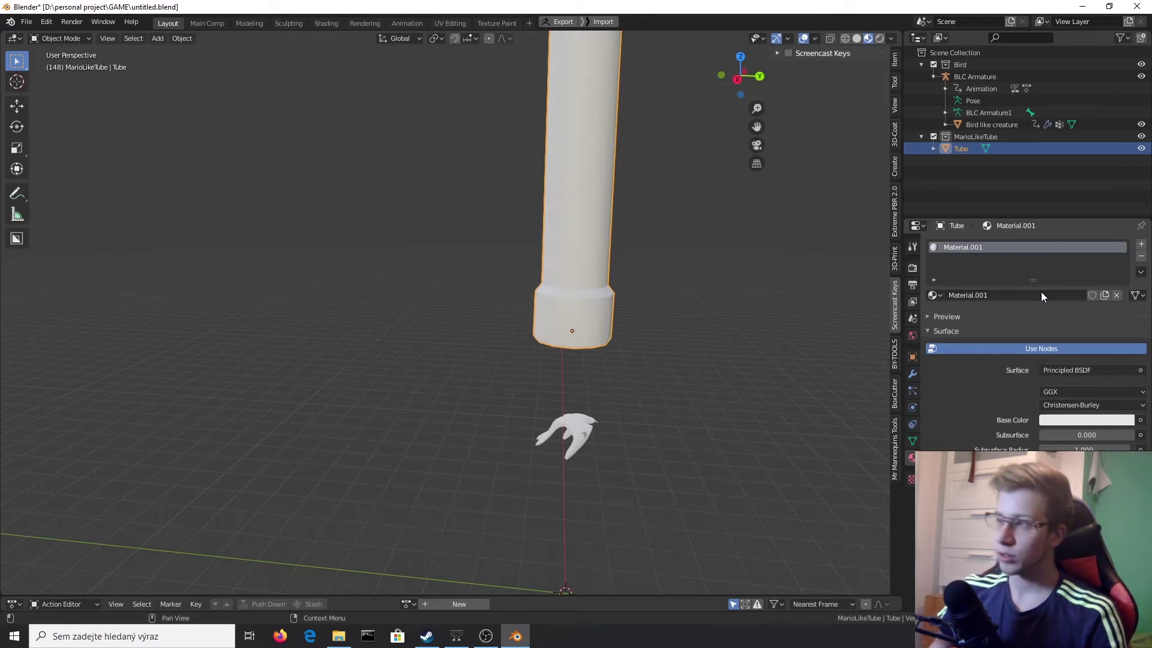
click(1041, 291)
text(Tube)
key(Return)
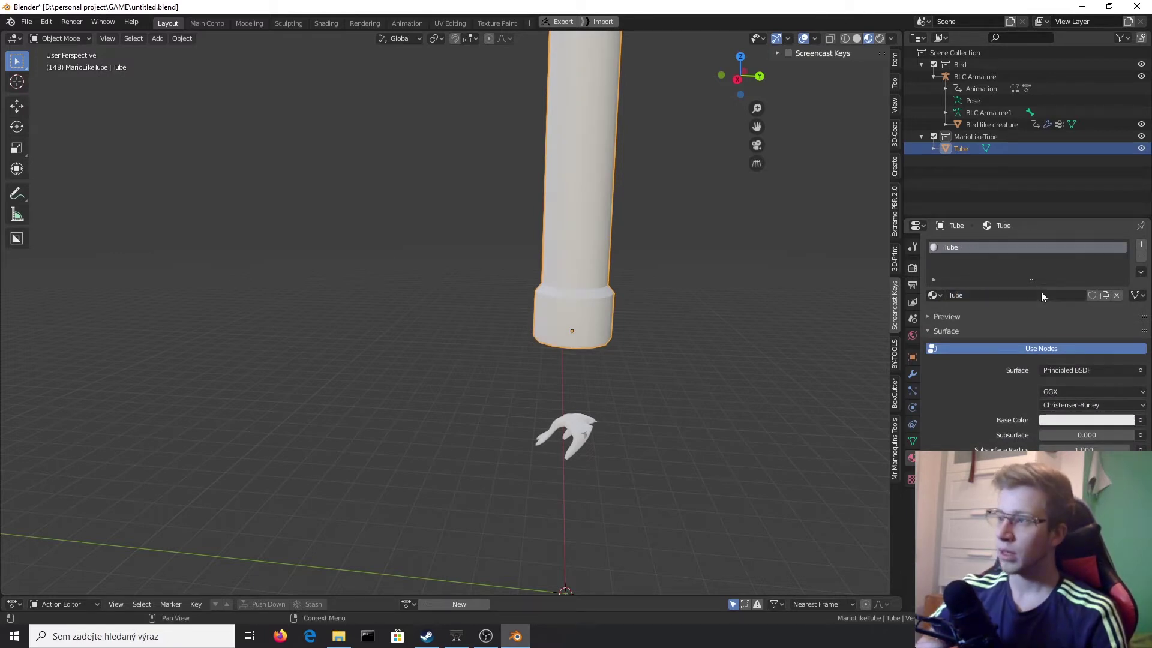
Replace the bird mesh's empty material slot with a new material named Bird like creature.
click(997, 123)
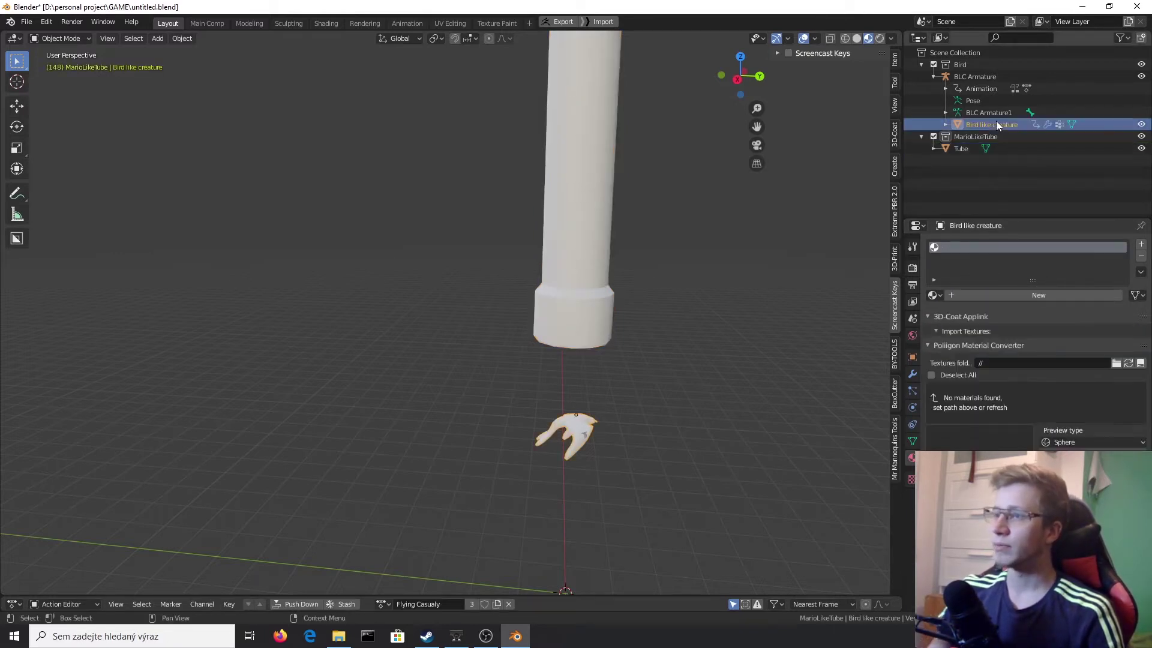
click(1142, 257)
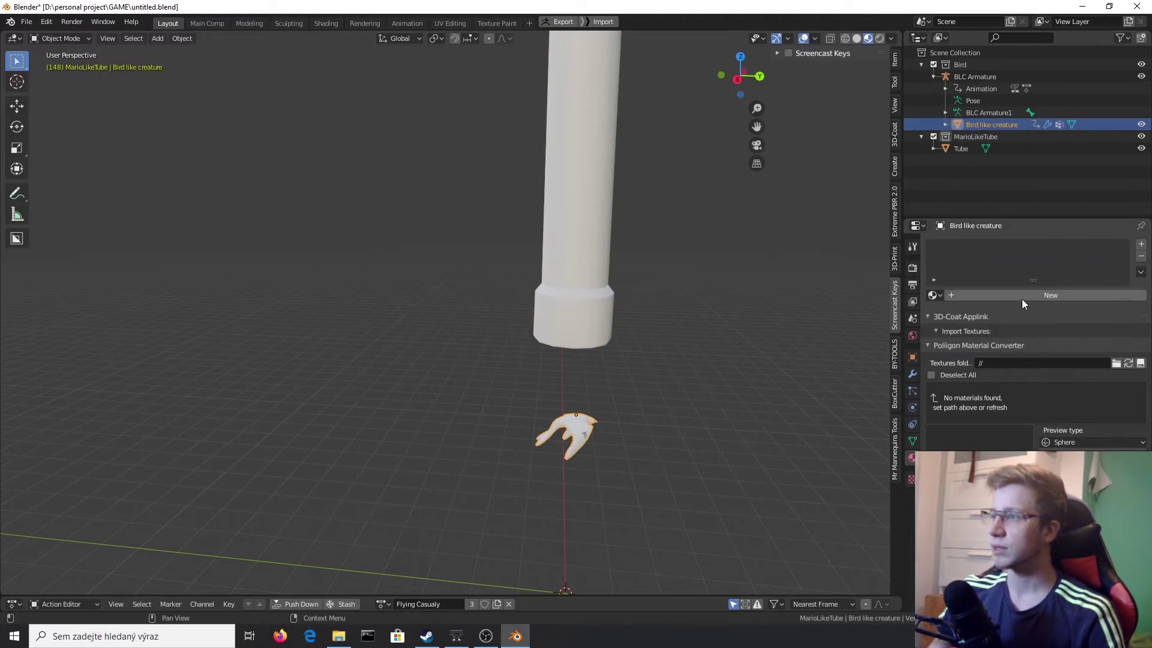
click(1021, 296)
click(991, 295)
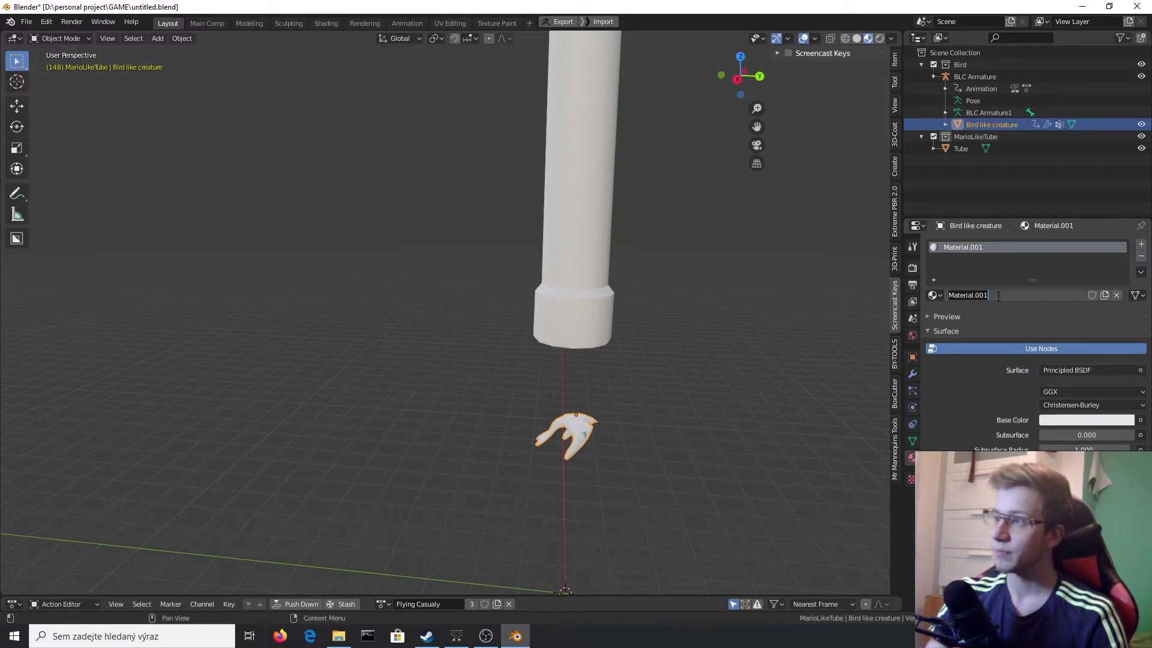
text(Bird like c)
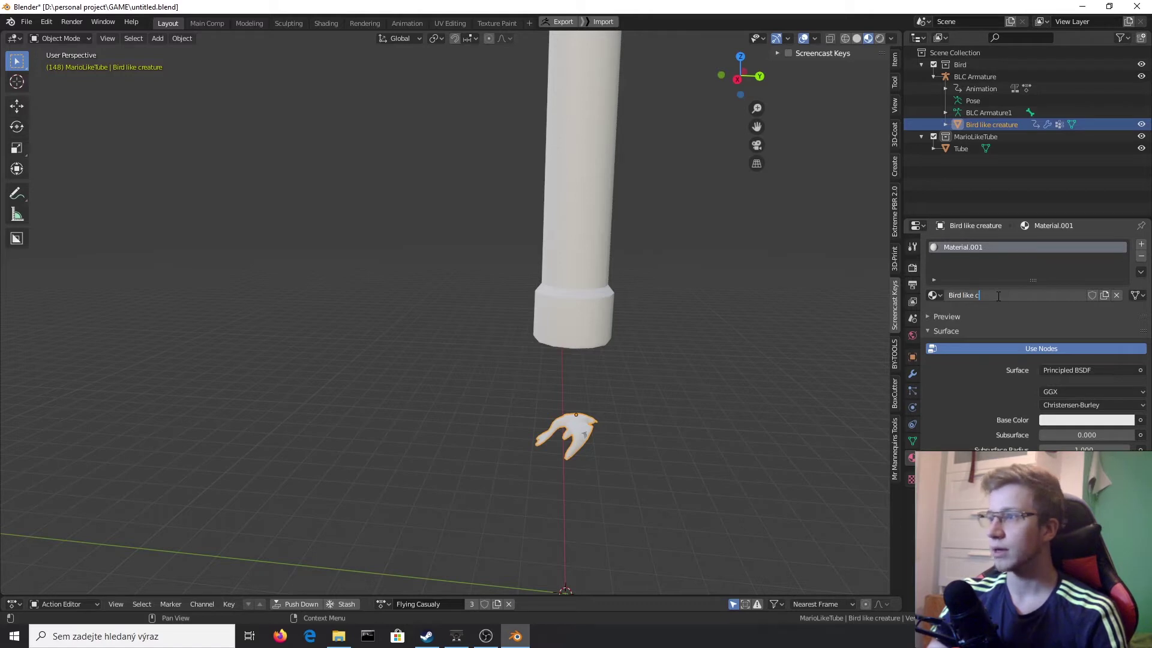
text(reature)
key(Return)
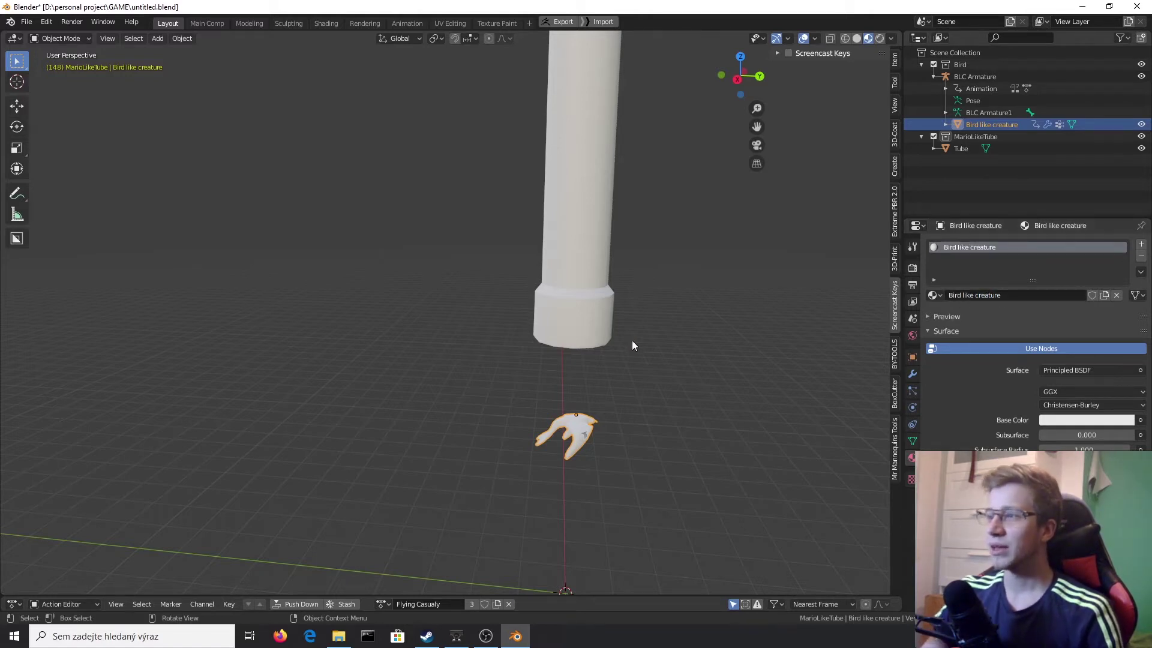
Select the bird, its armature and the tube, and export them as untitled.fbx in the personal project folder, overwriting the existing file.
drag(737, 445, 423, 219)
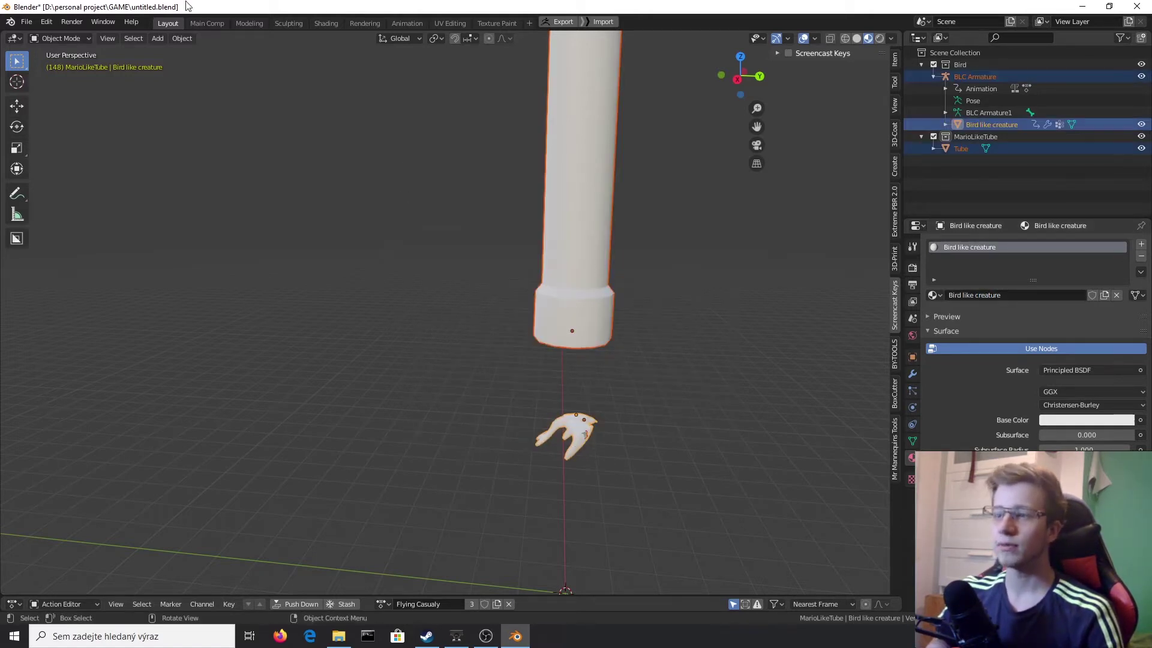
click(26, 21)
mouse_move(72, 196)
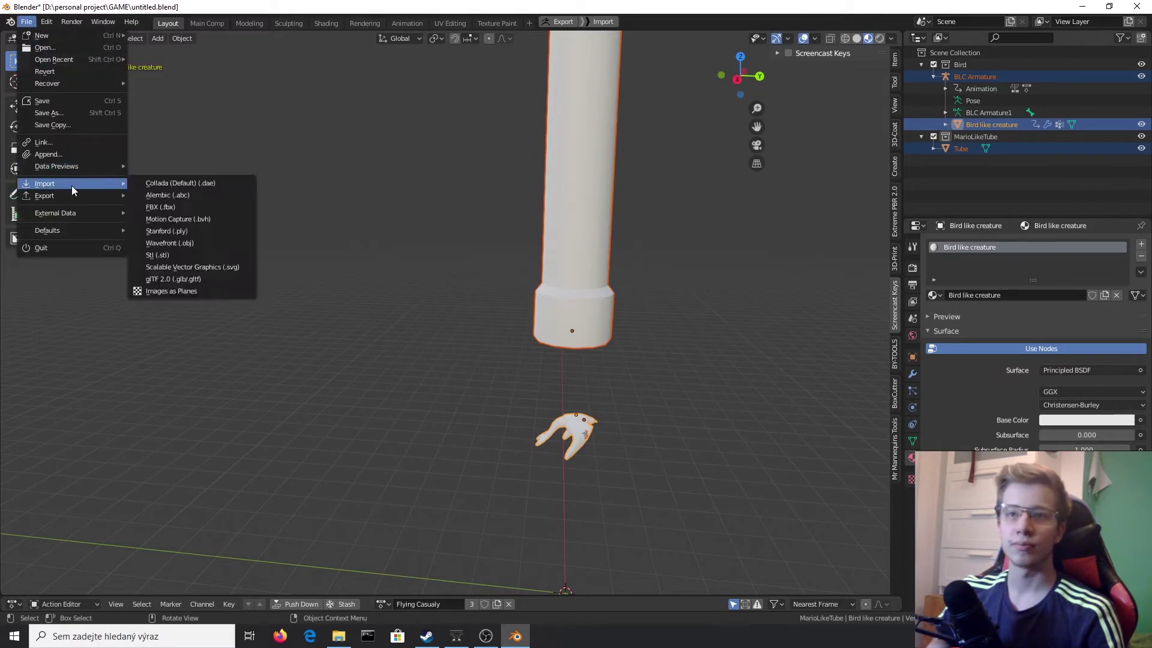
click(195, 220)
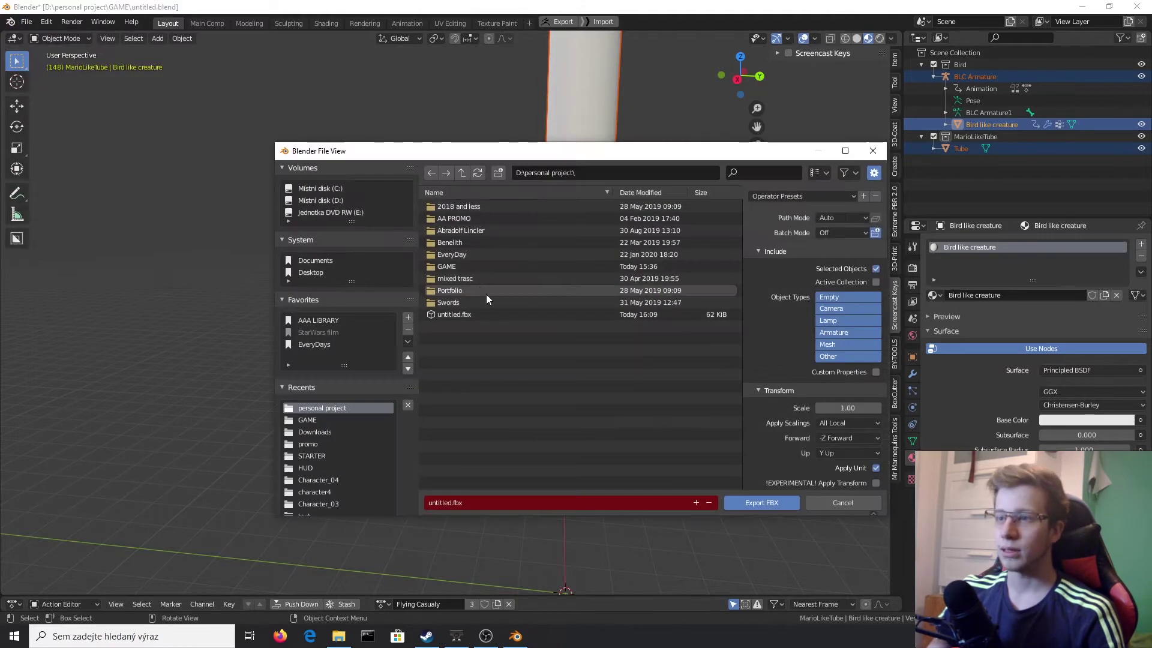
click(763, 502)
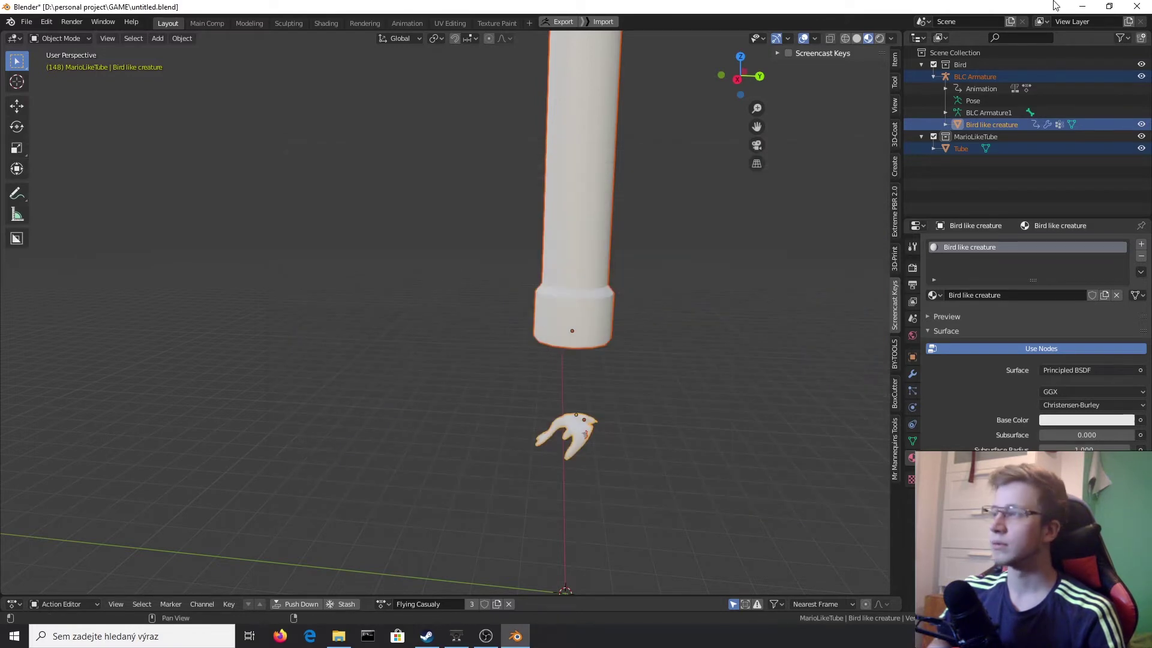
Launch Substance Painter and dismiss its welcome window.
click(14, 641)
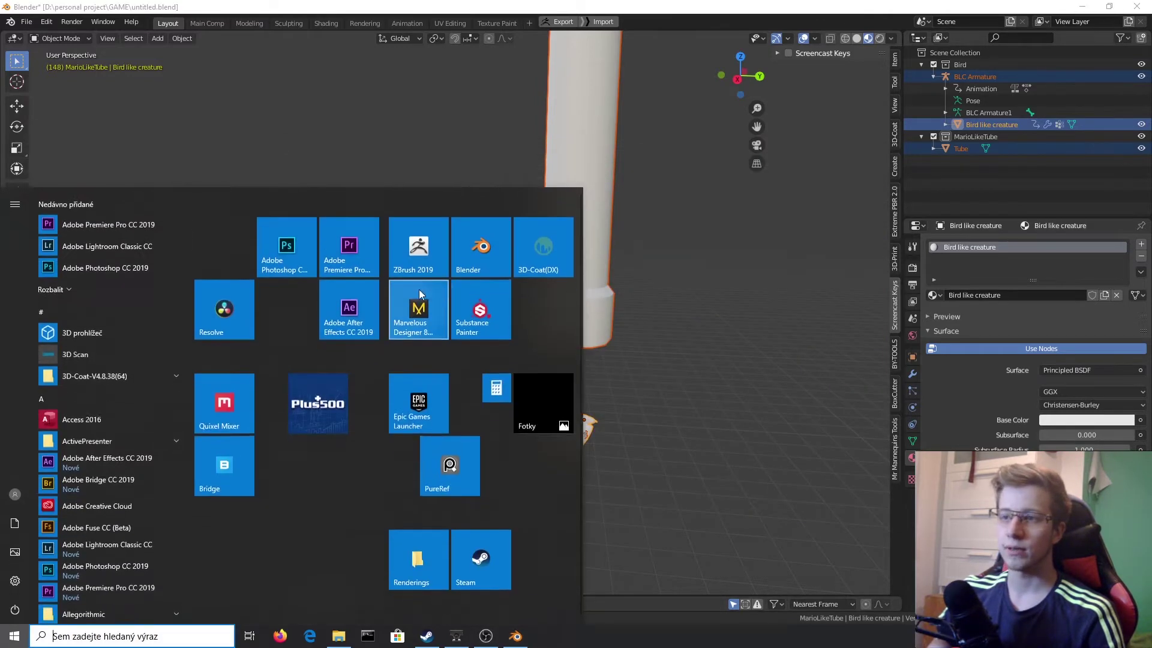
click(483, 314)
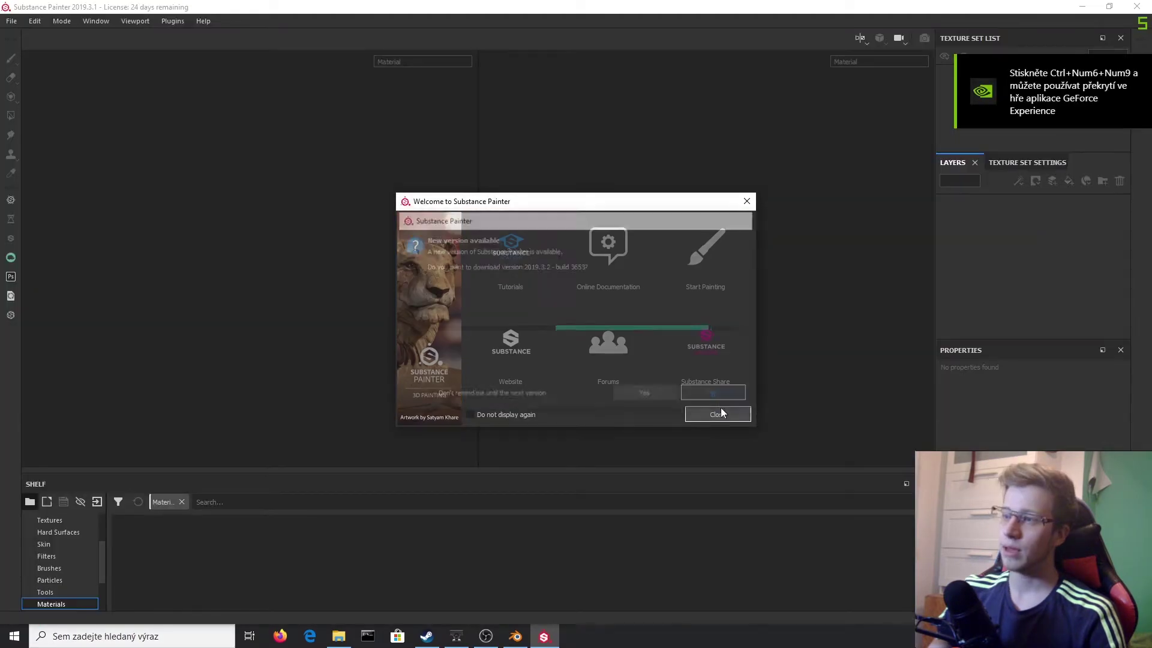
click(711, 414)
Create a new project from untitled.fbx with a 2048 document resolution and OpenGL normal map format.
click(13, 22)
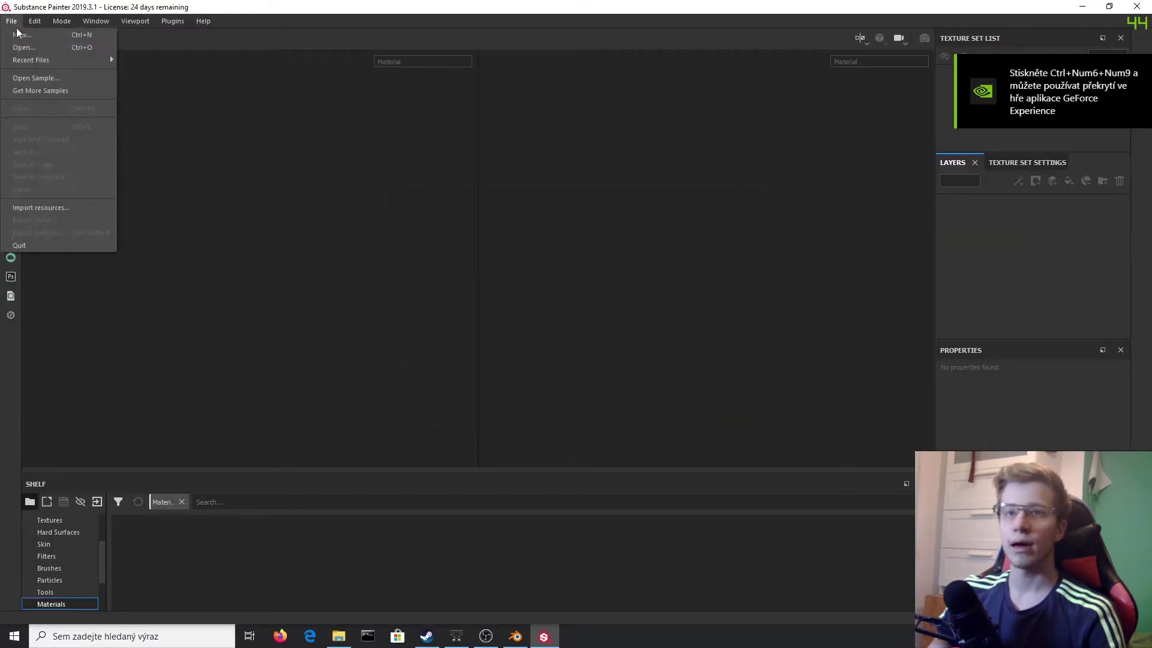
click(18, 36)
click(696, 191)
double_click(548, 359)
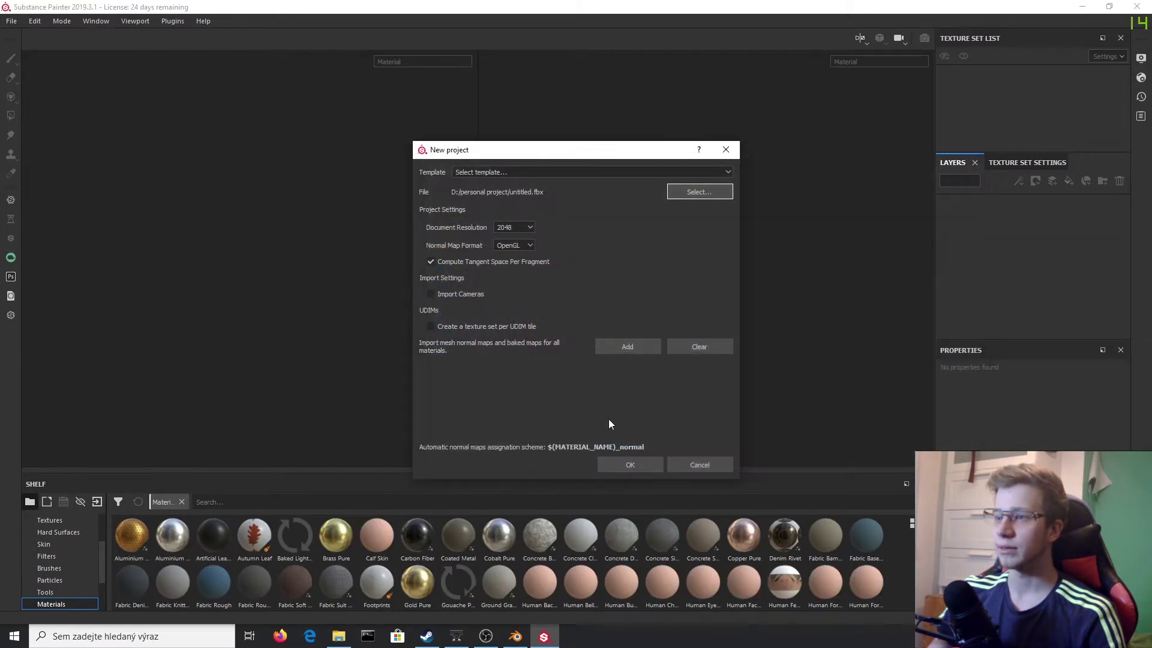
click(630, 464)
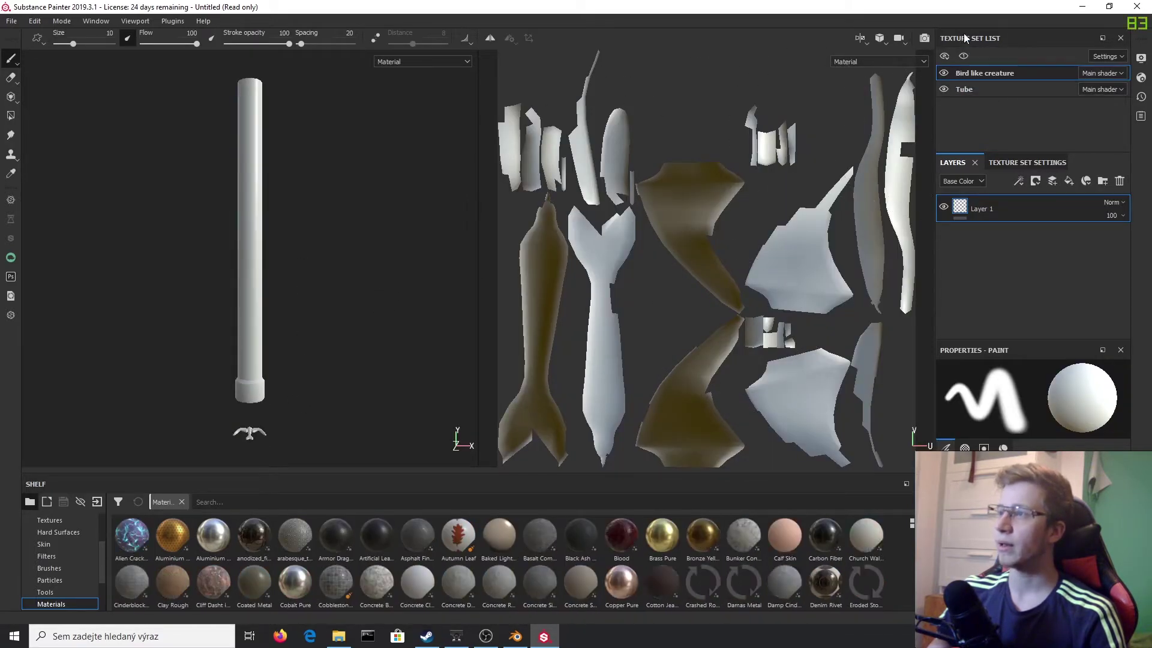
Compare the UV layouts of the Bird like creature and Tube texture sets, leaving Tube active.
click(978, 91)
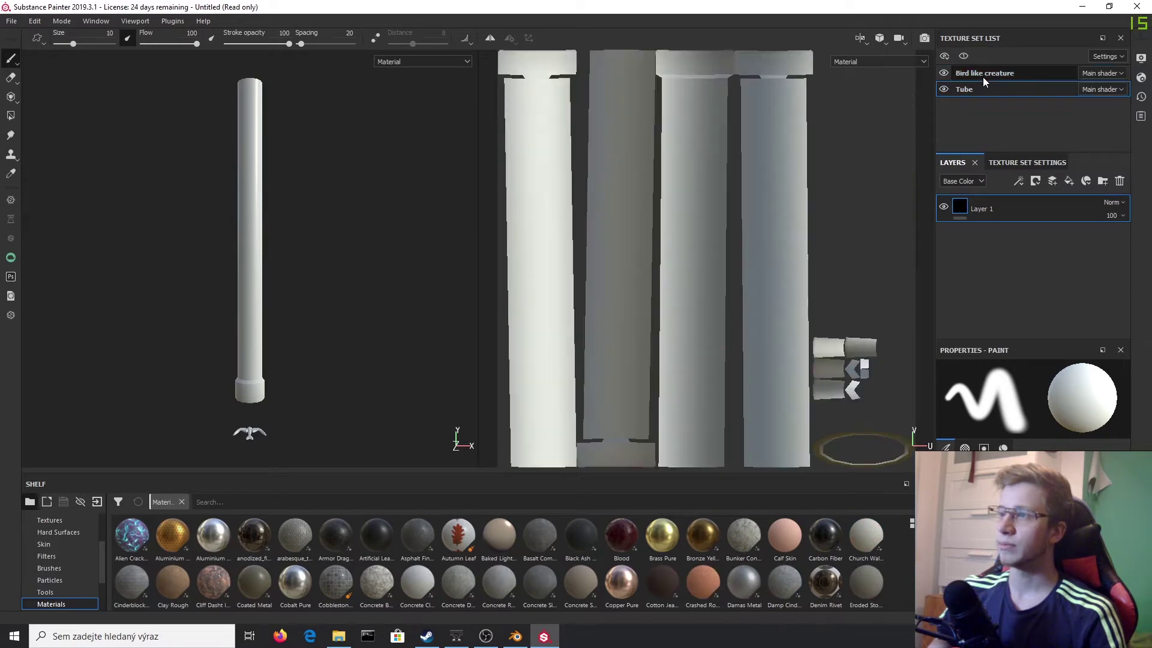
click(982, 78)
click(978, 90)
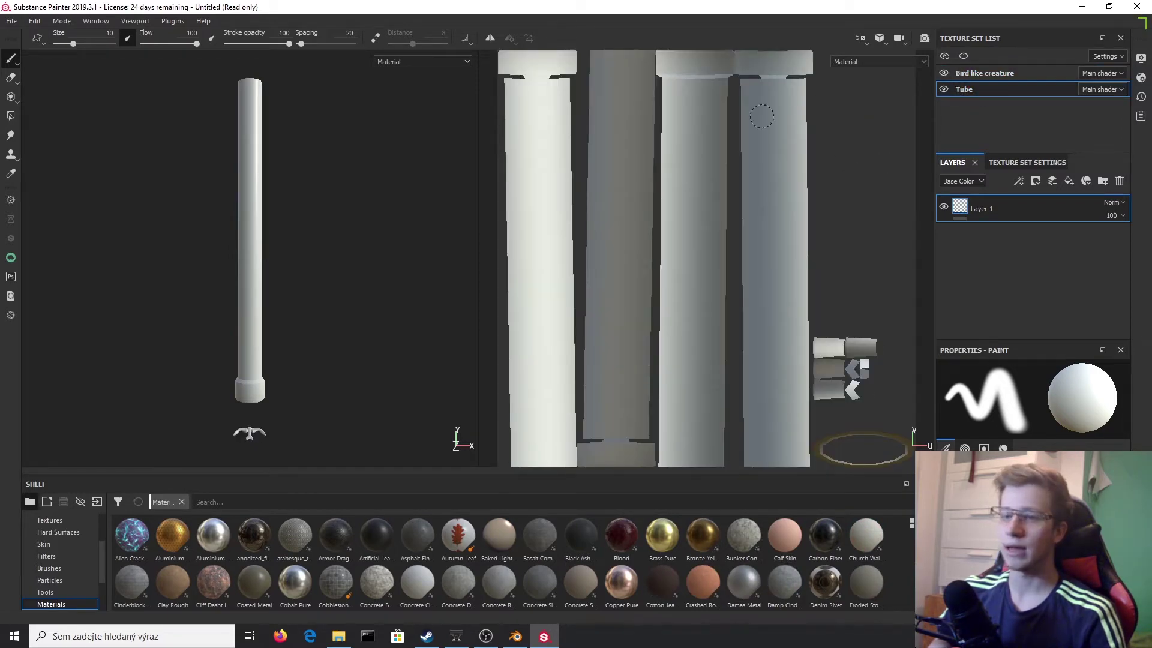
middle_drag(303, 367, 334, 274)
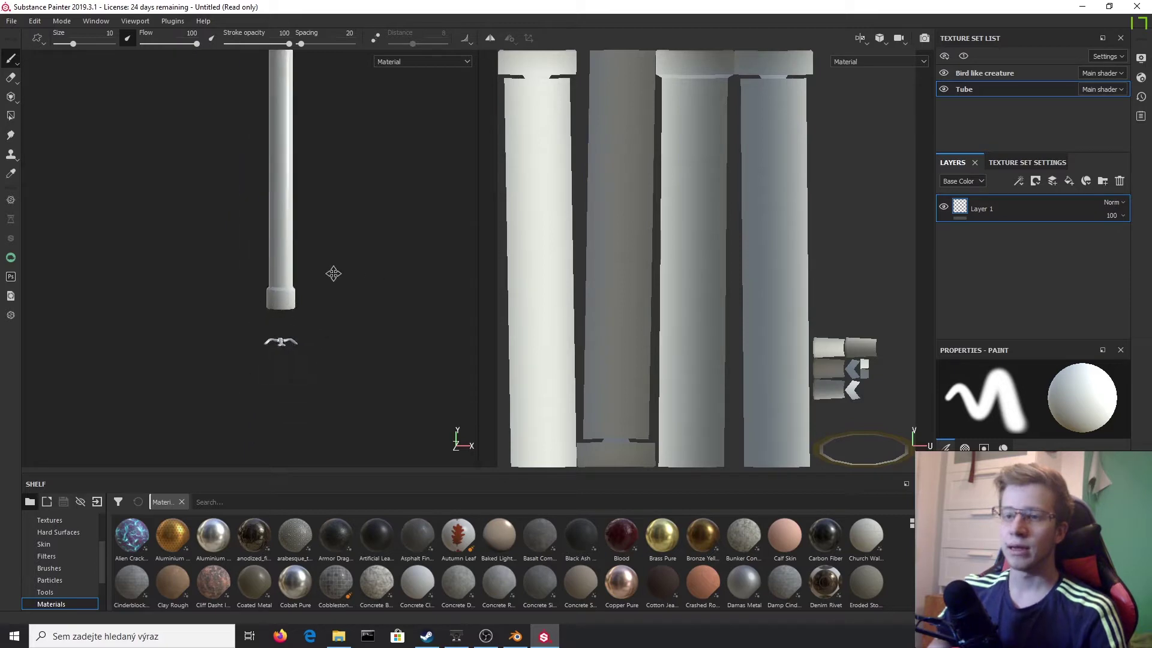
Bake the mesh maps for all texture sets at a 2048 output size, using the low poly mesh as high poly.
click(1017, 164)
scroll(1007, 222, down, 3)
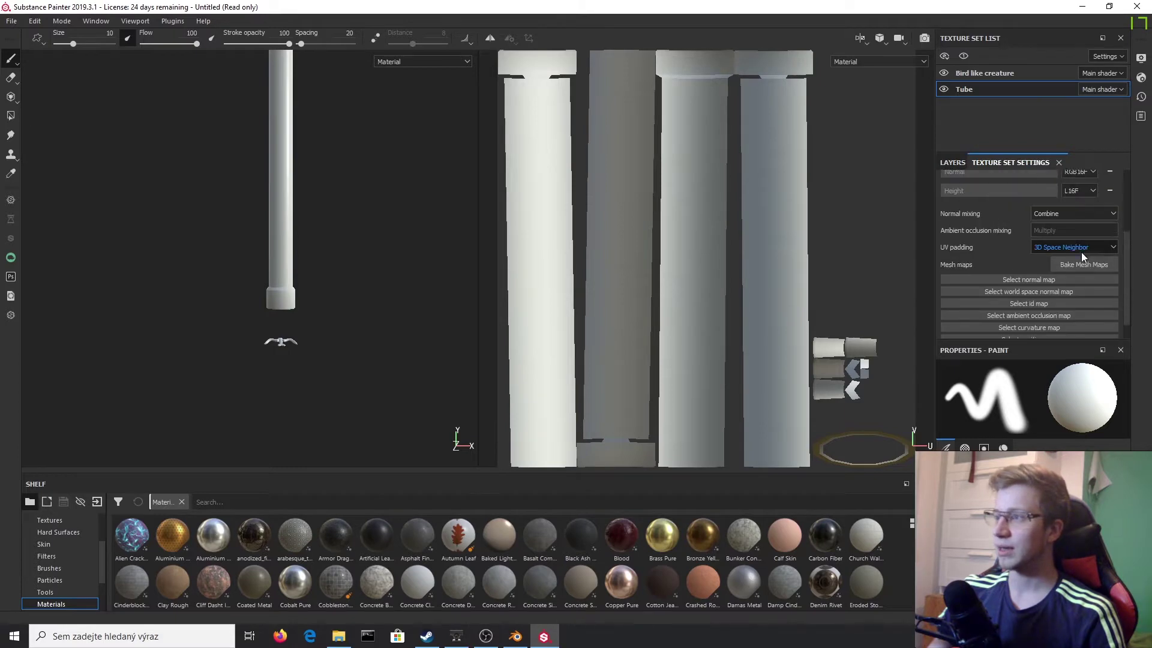
click(1080, 267)
click(596, 151)
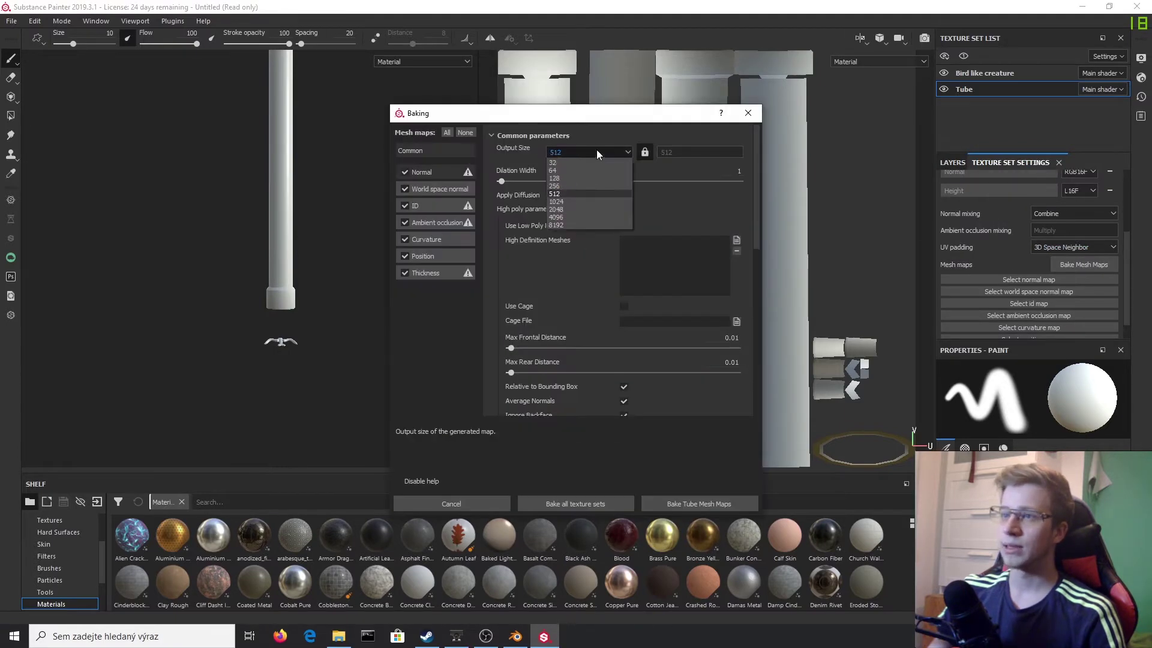
click(585, 207)
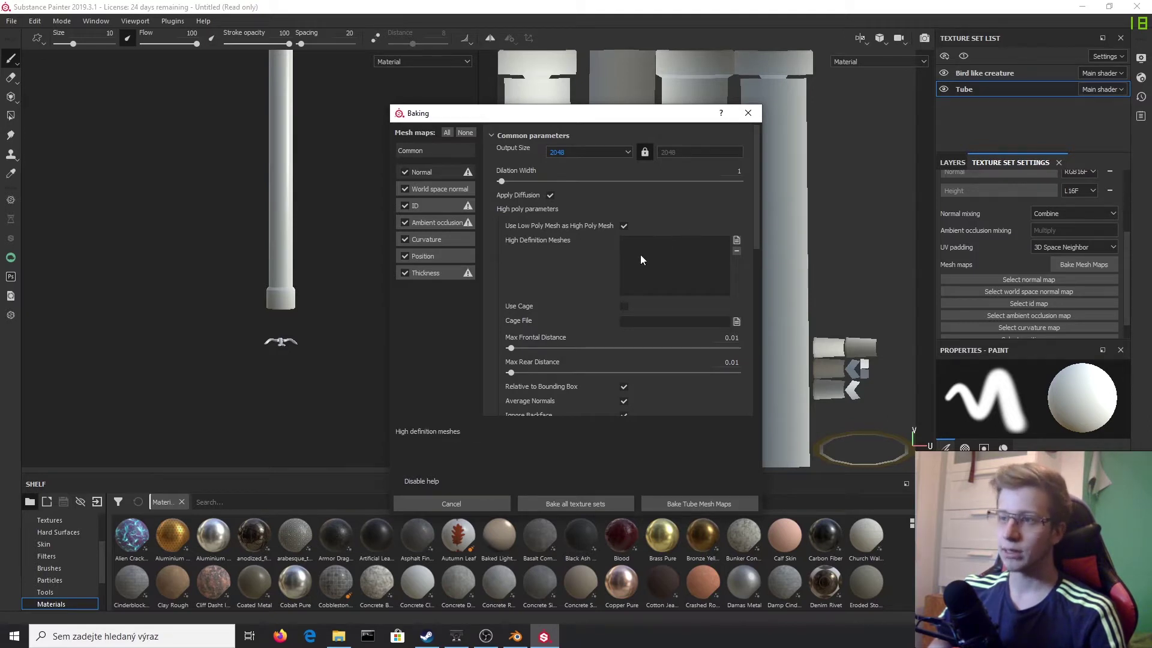
scroll(662, 262, down, 5)
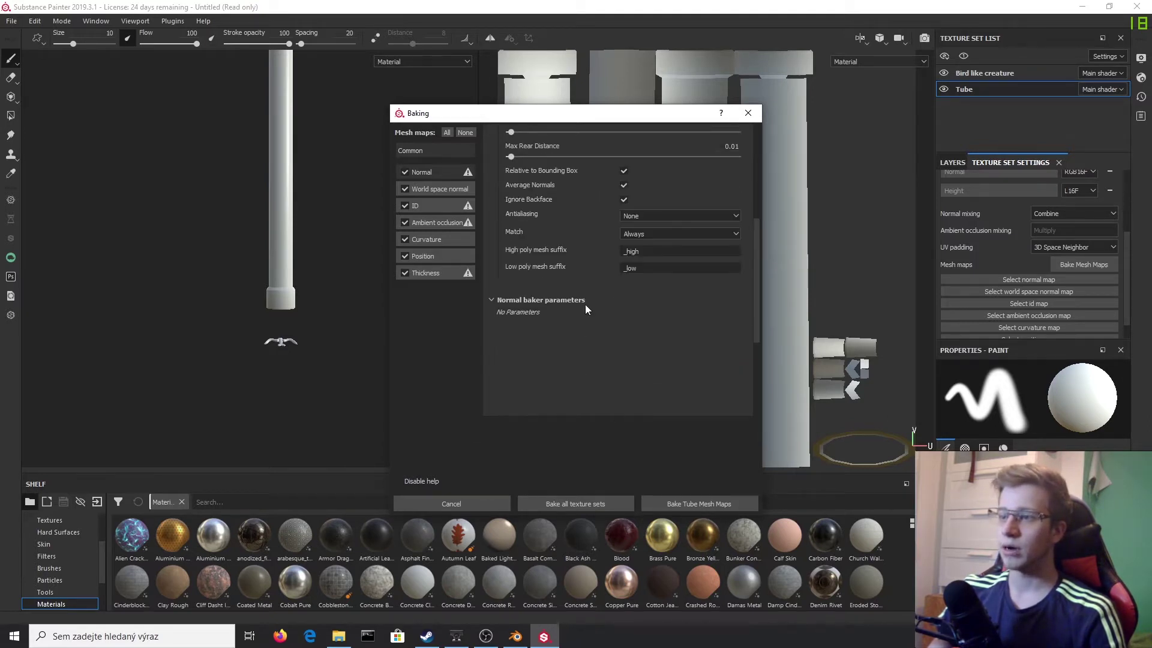
click(576, 504)
Inspect the lower end of the tube up close and hide the Bird like creature texture set.
scroll(230, 386, down, 2)
scroll(267, 324, up, 5)
alt+middle_drag(374, 371, 386, 308)
scroll(397, 309, up, 3)
alt+drag(409, 309, 528, 288)
alt+middle_drag(369, 196, 375, 365)
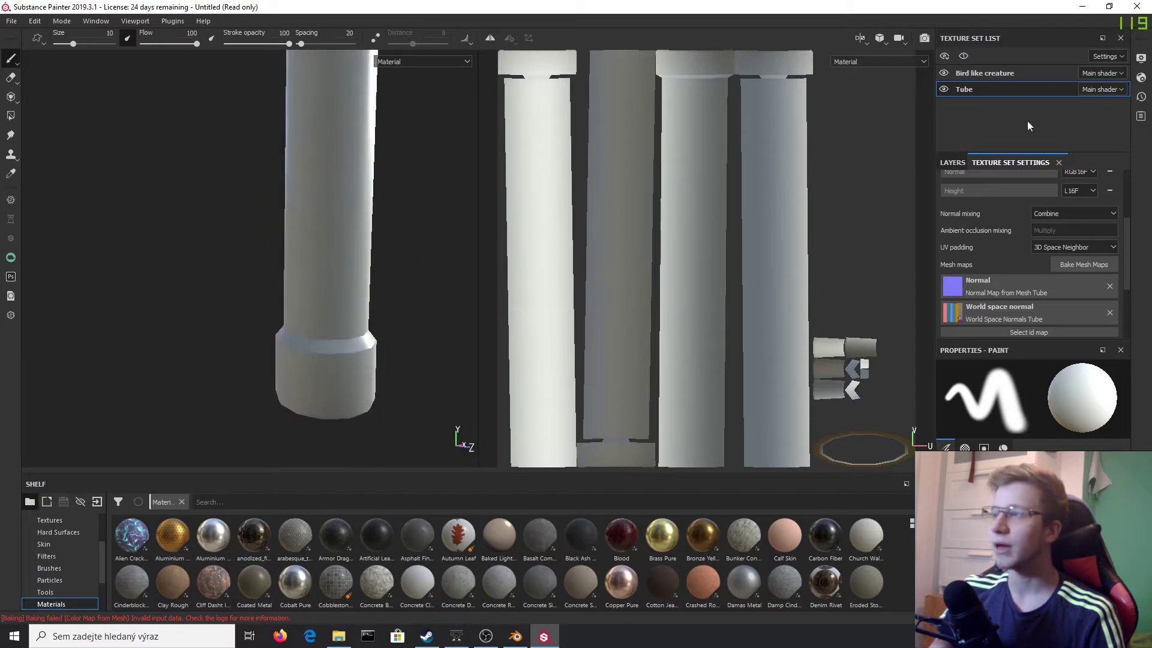
click(943, 73)
Browse the shelf's materials and tools for a surface suited to the tube.
scroll(635, 552, down, 2)
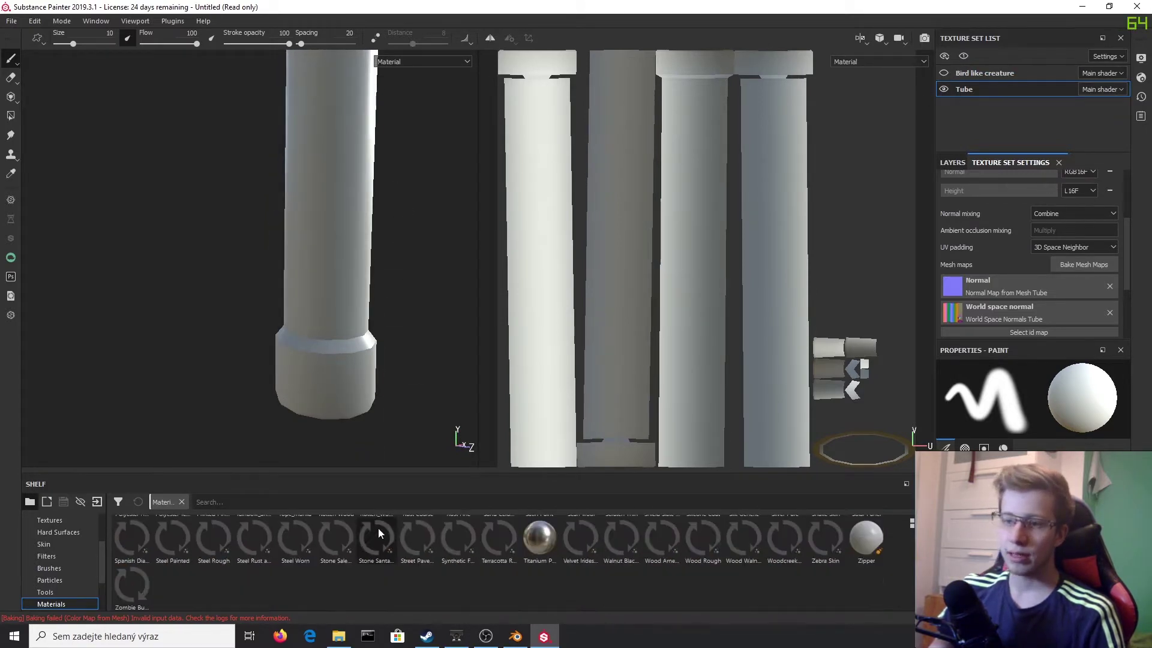
scroll(474, 568, down, 2)
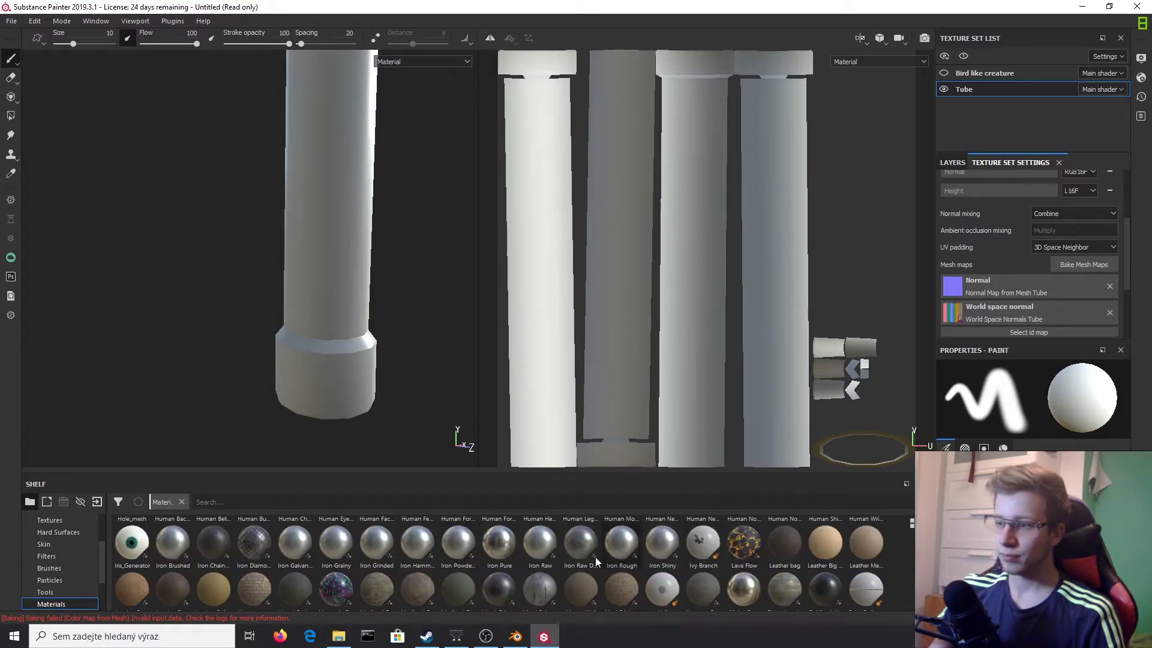
click(51, 571)
click(51, 583)
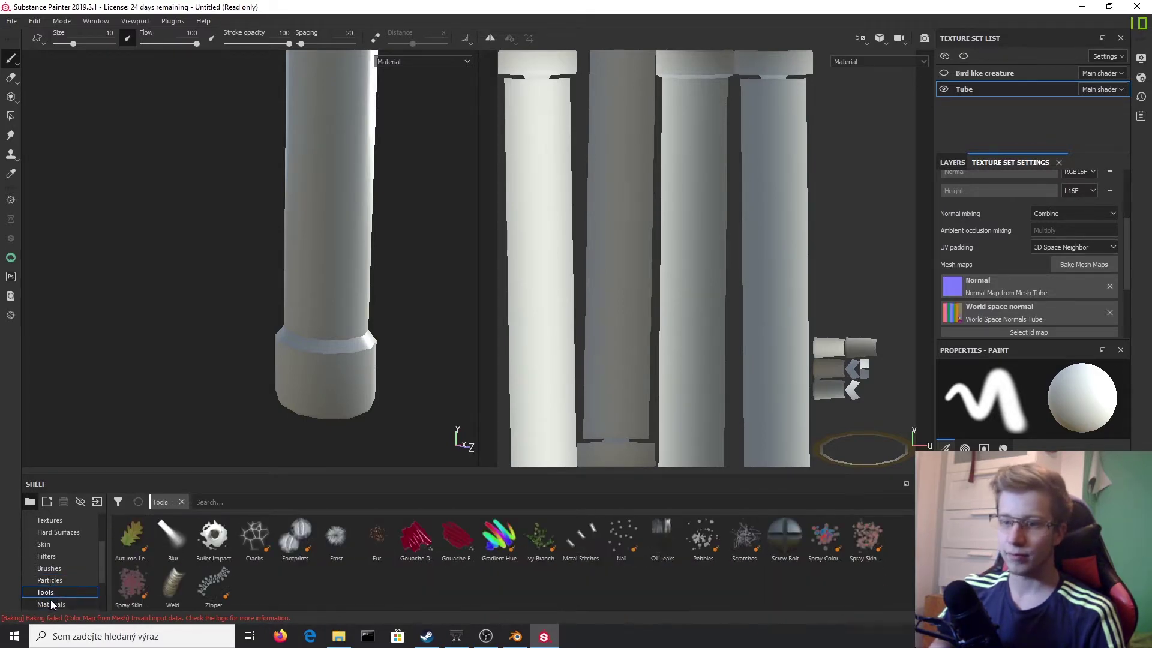
click(50, 601)
scroll(434, 568, down, 6)
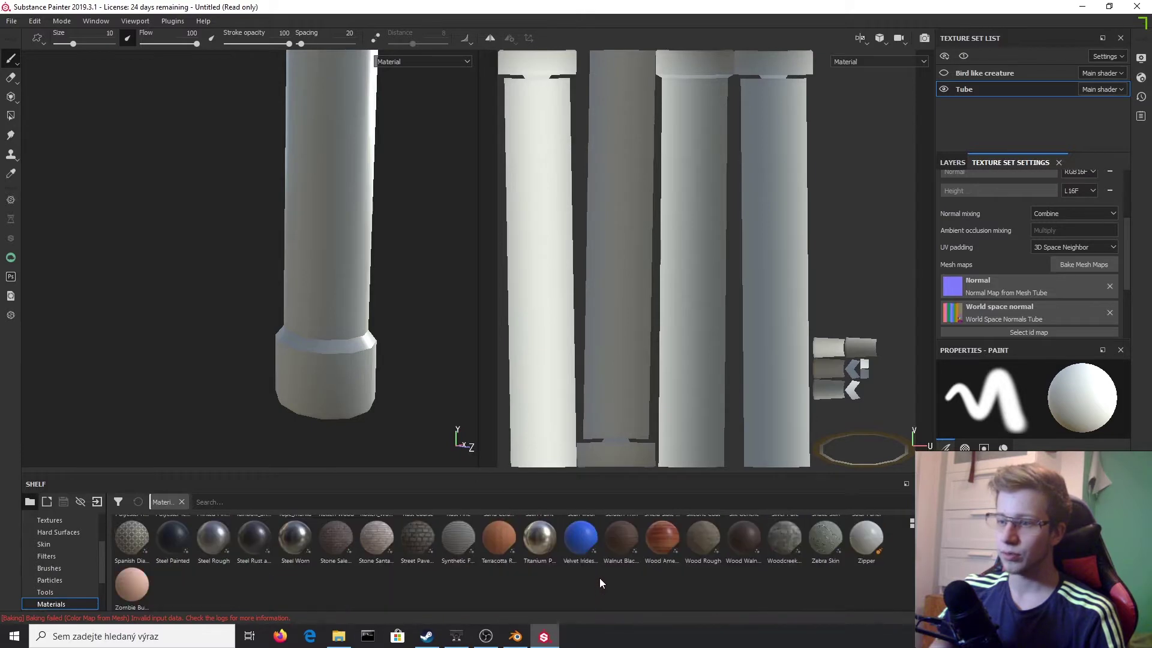
scroll(281, 548, up, 3)
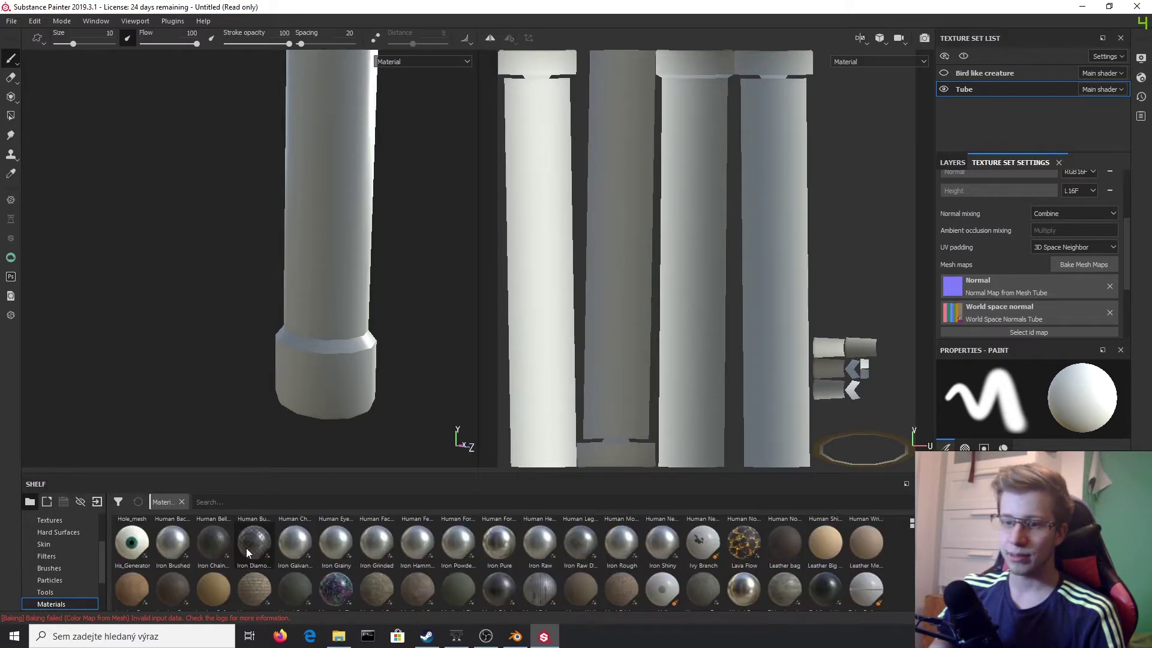
Search the shelf for metal and apply the BluedGunMetal smart material to the tube.
click(277, 502)
key(BackSpace)
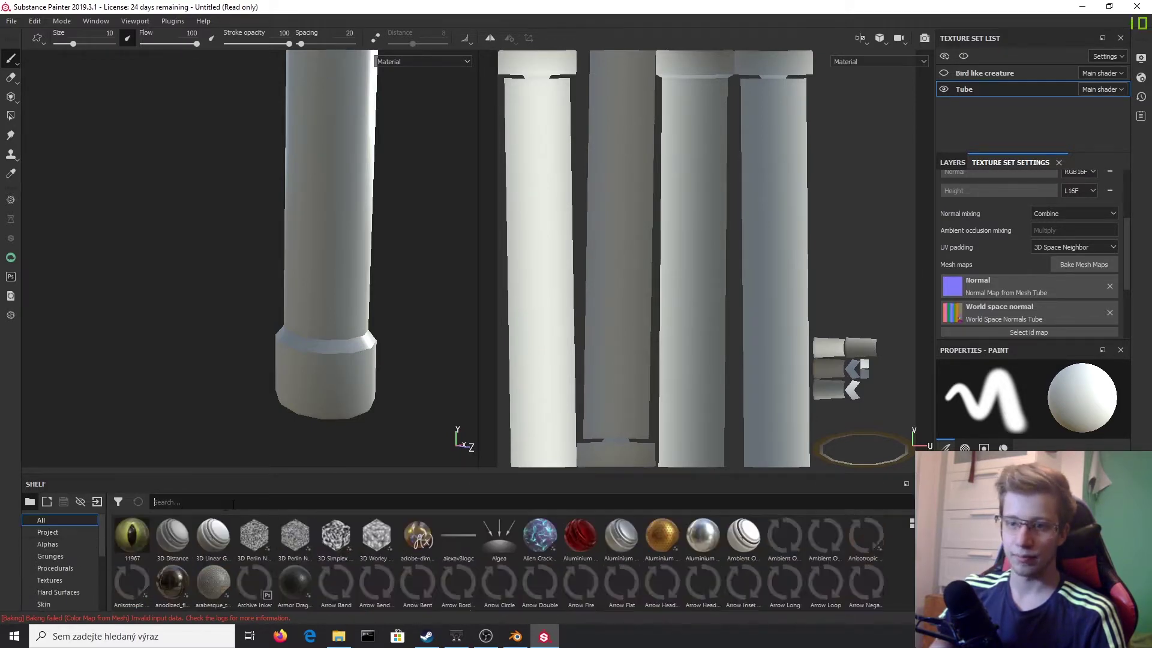
text(metal)
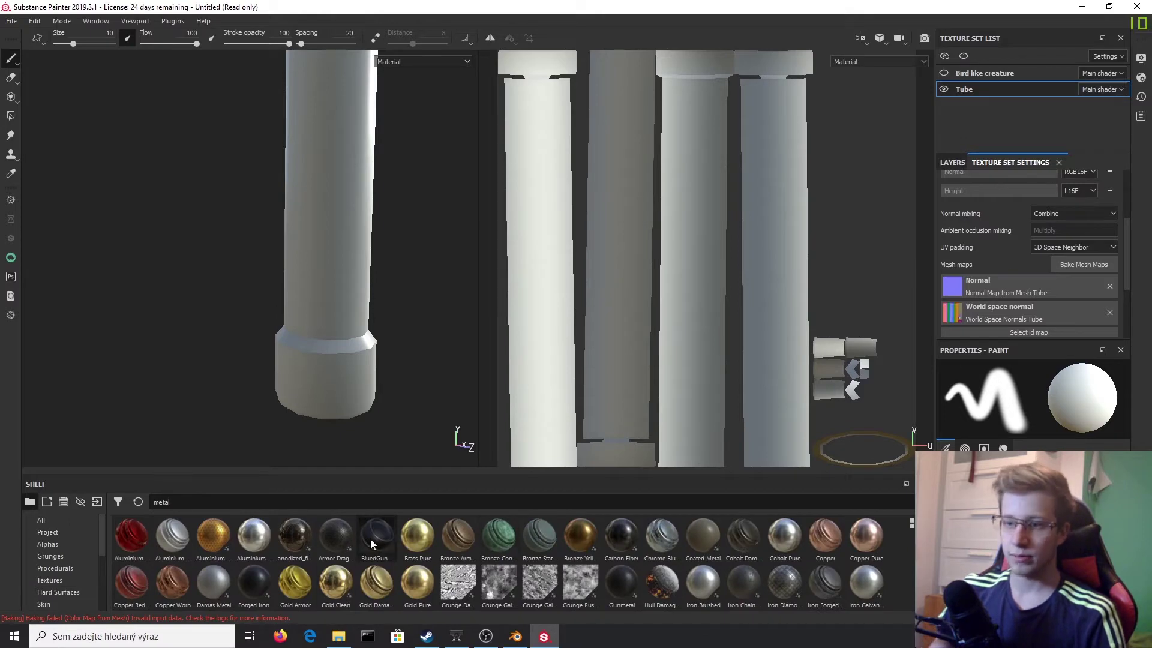
scroll(411, 554, up, 2)
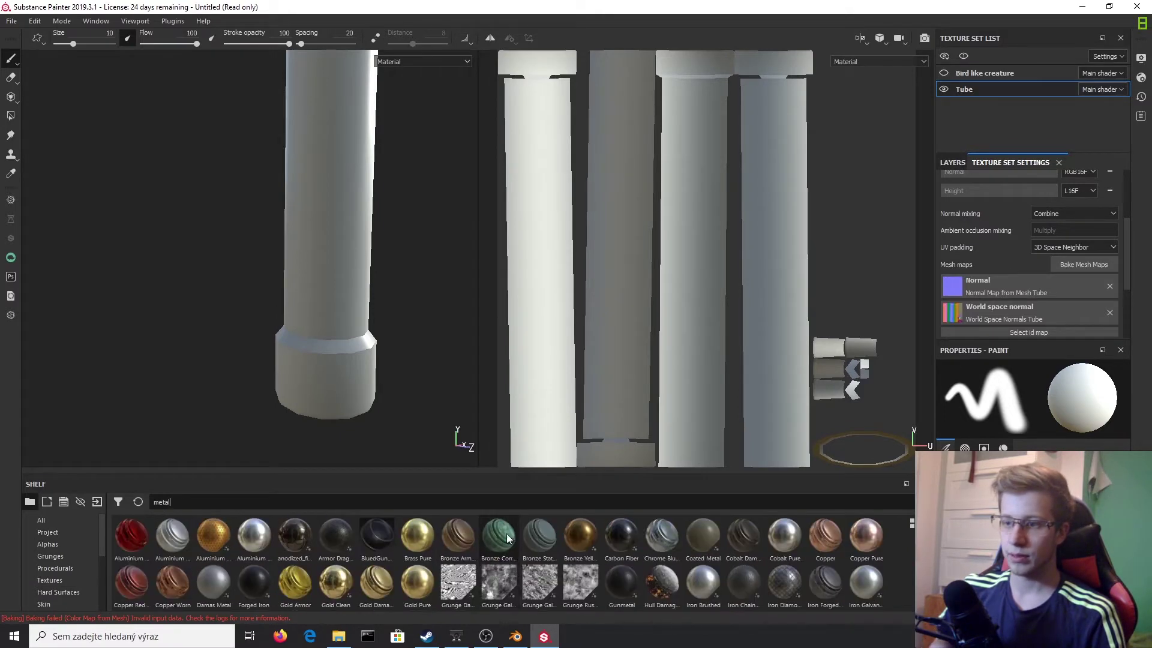
drag(370, 537, 329, 310)
alt+middle_drag(382, 247, 411, 336)
scroll(396, 327, up, 3)
scroll(342, 259, down, 6)
scroll(351, 255, up, 2)
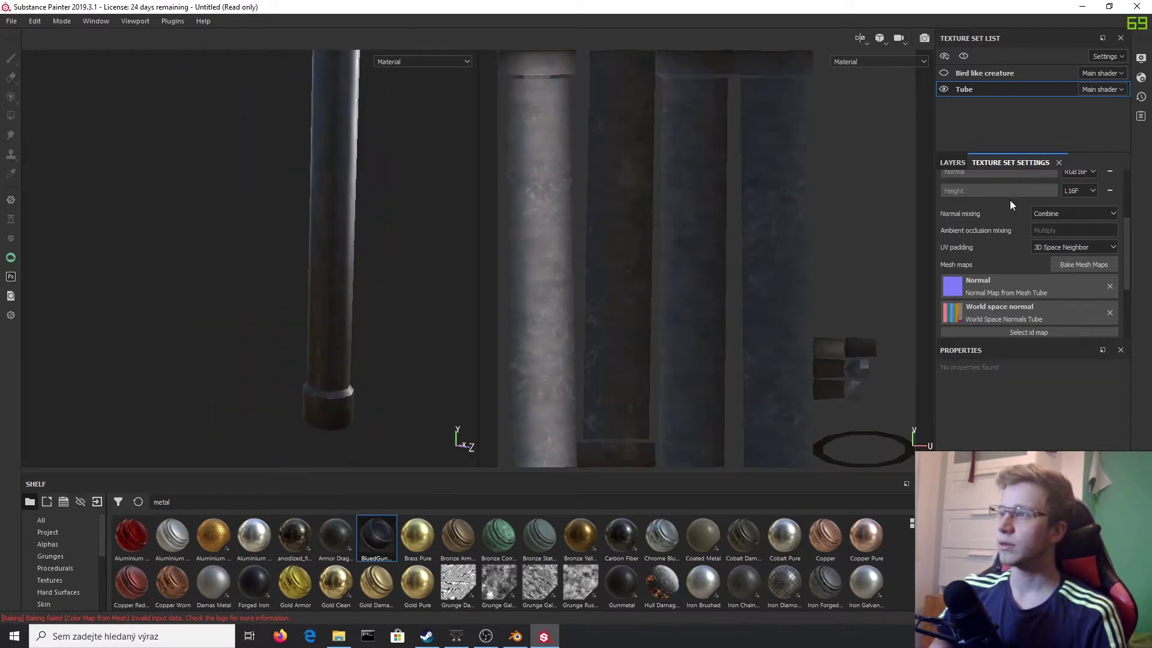
Expand the BluedGunMetal folder and its Base subfolder in the tube's layer stack and select the ColorBase layer's Fill effect.
click(951, 163)
click(955, 206)
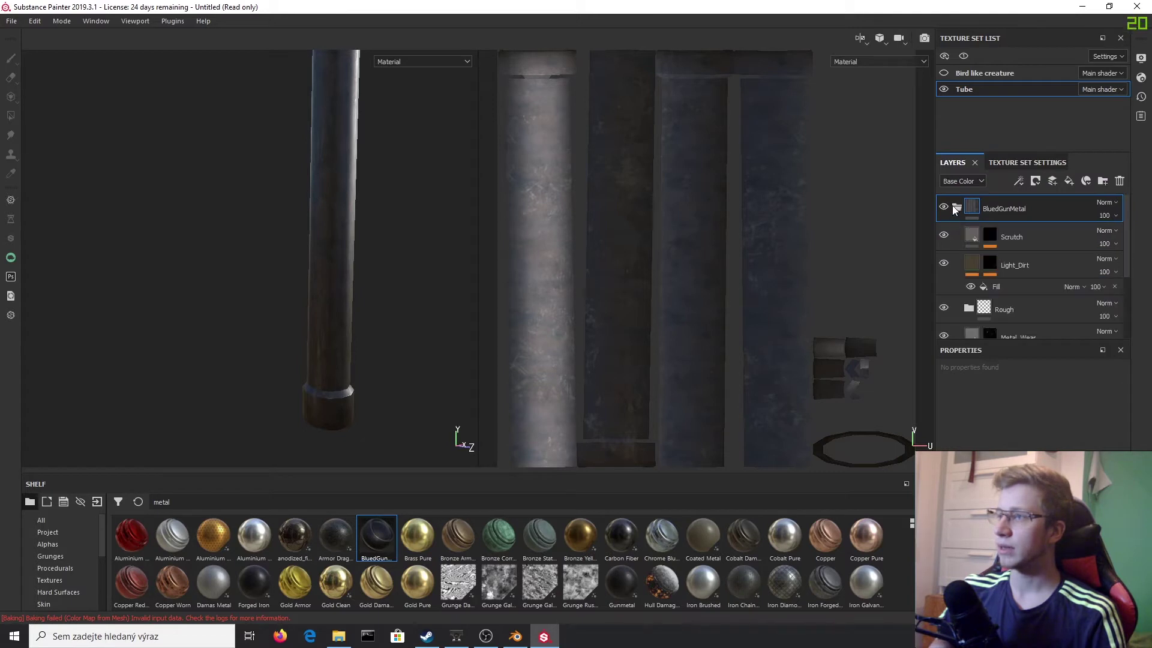
drag(1021, 339, 1021, 468)
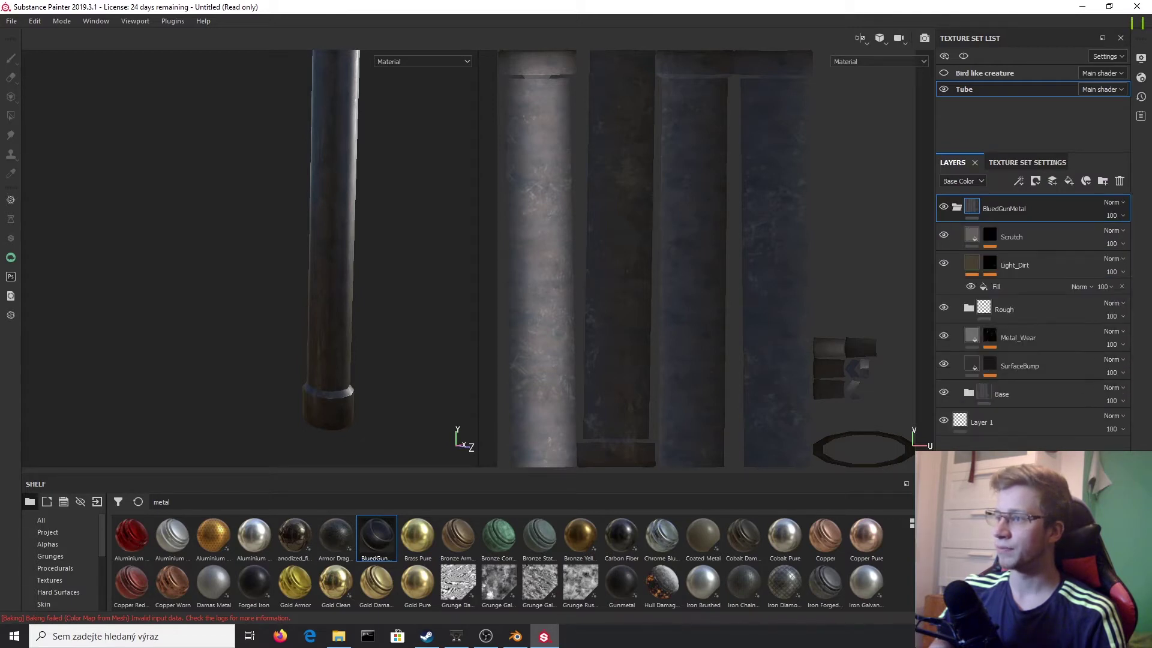
click(968, 393)
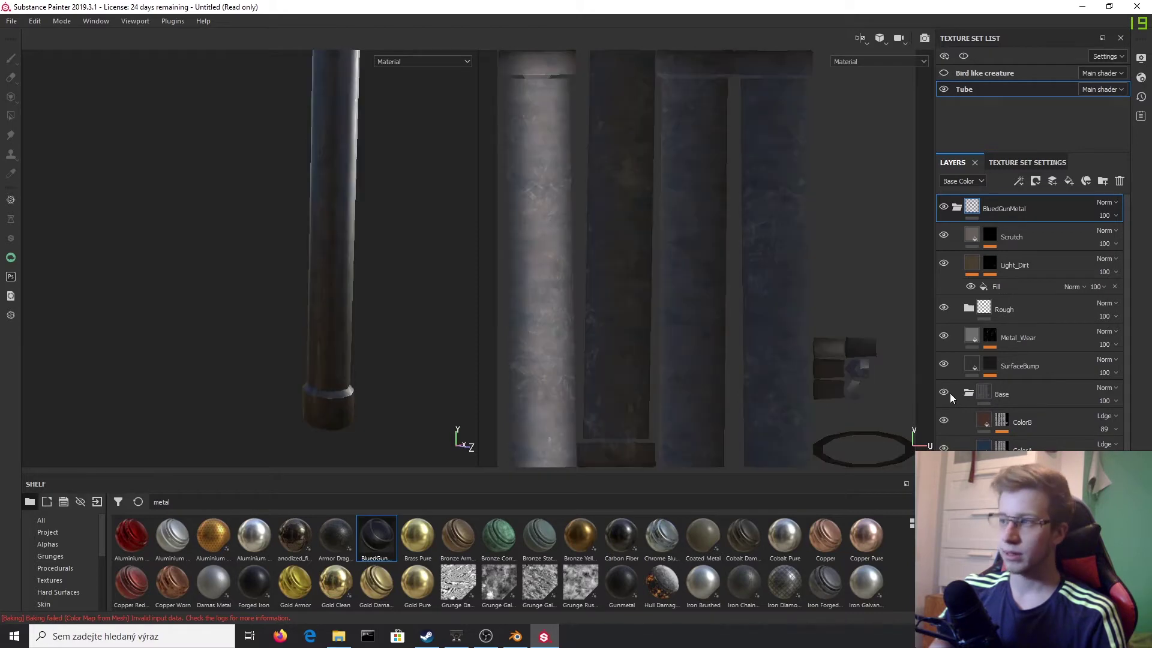
scroll(966, 394, down, 1)
scroll(1014, 420, down, 3)
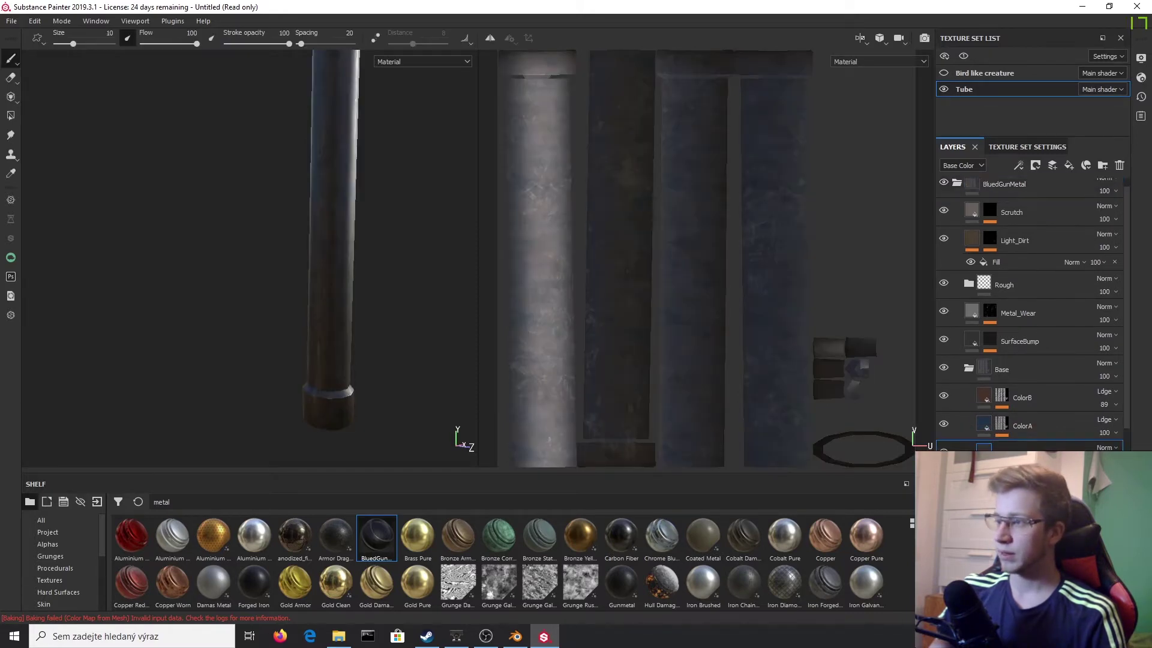
click(1011, 427)
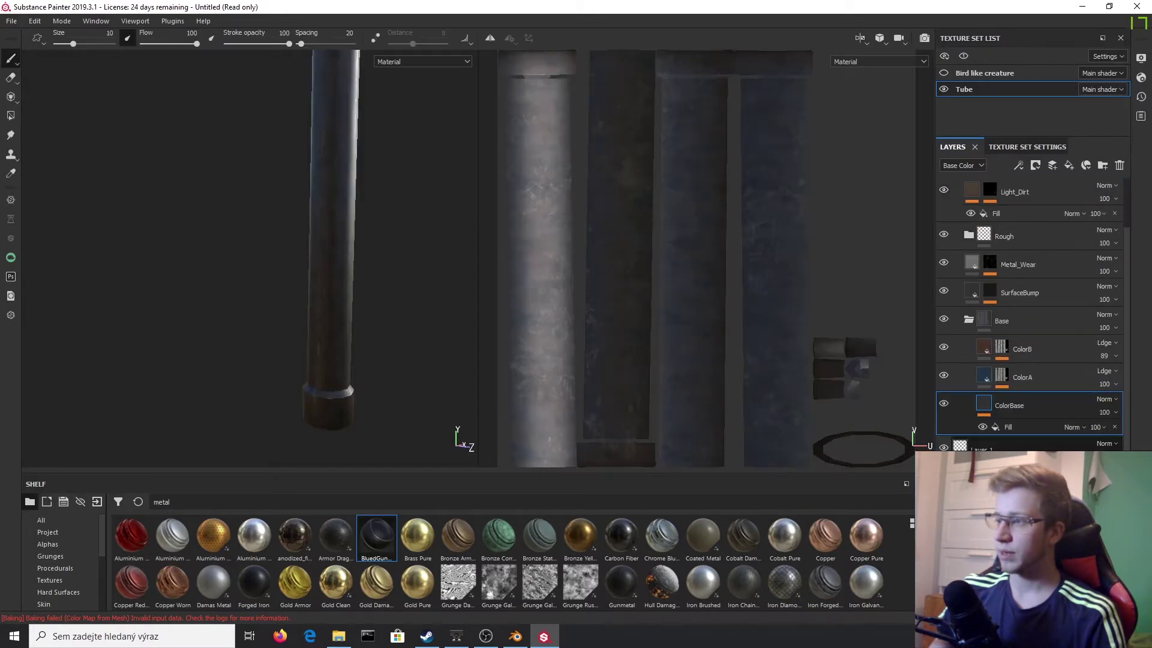
click(1024, 428)
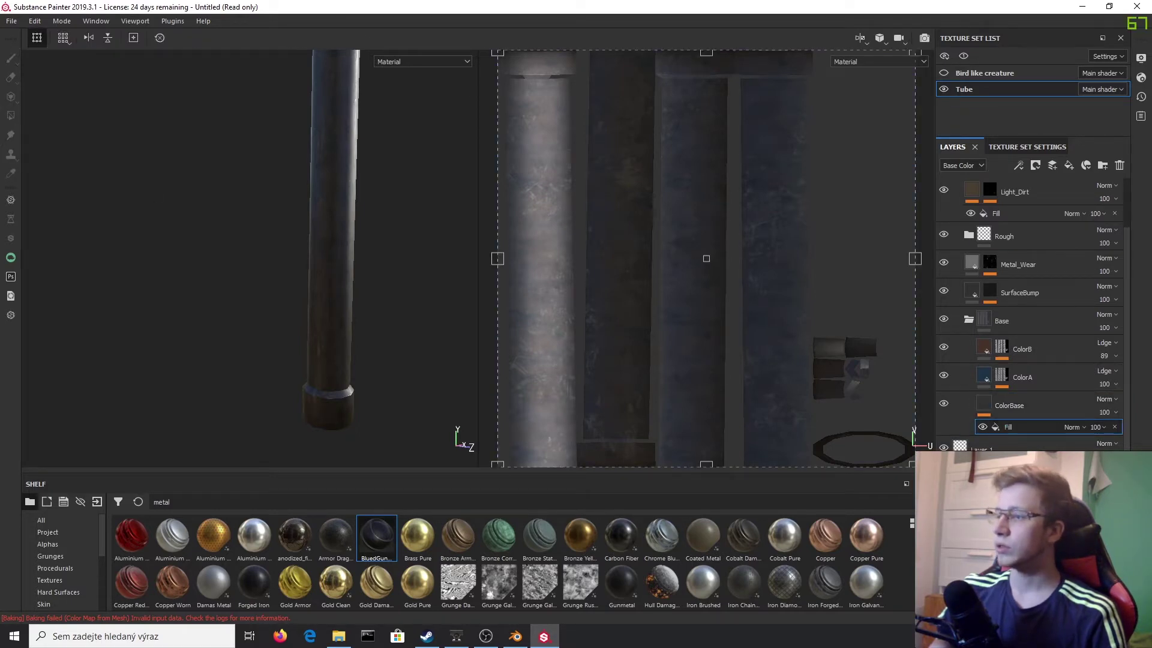
Dock the fill properties beside the 3D view and set ColorBase's fill to bright green with roughness about 0.23.
drag(974, 480, 48, 236)
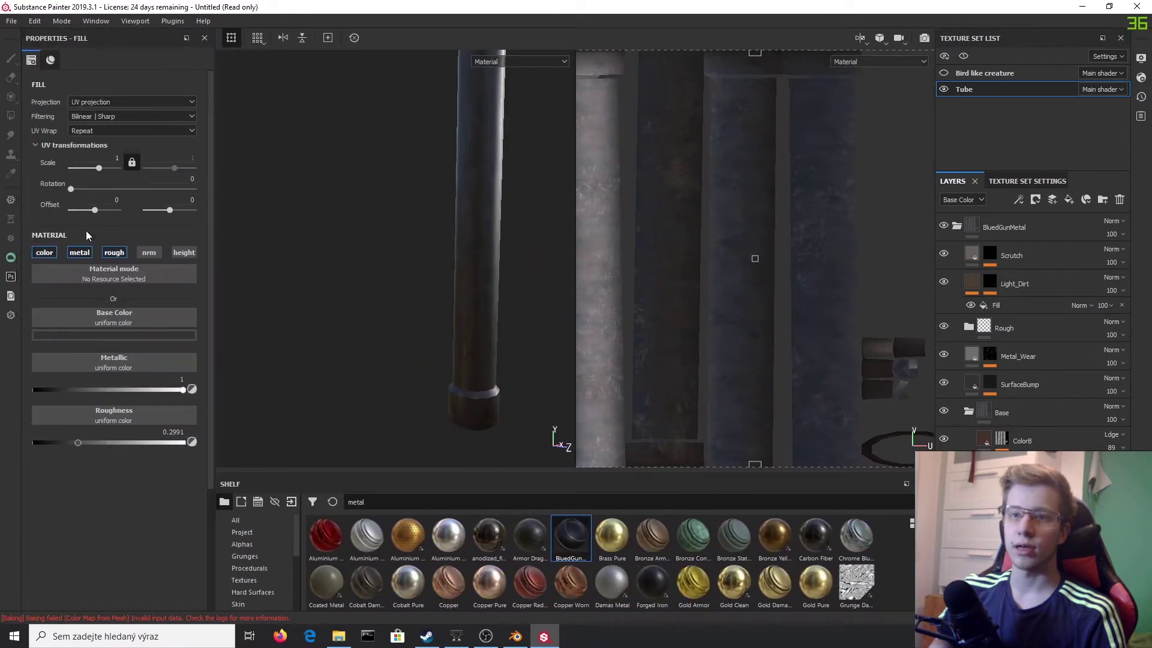
click(107, 334)
drag(241, 385, 239, 358)
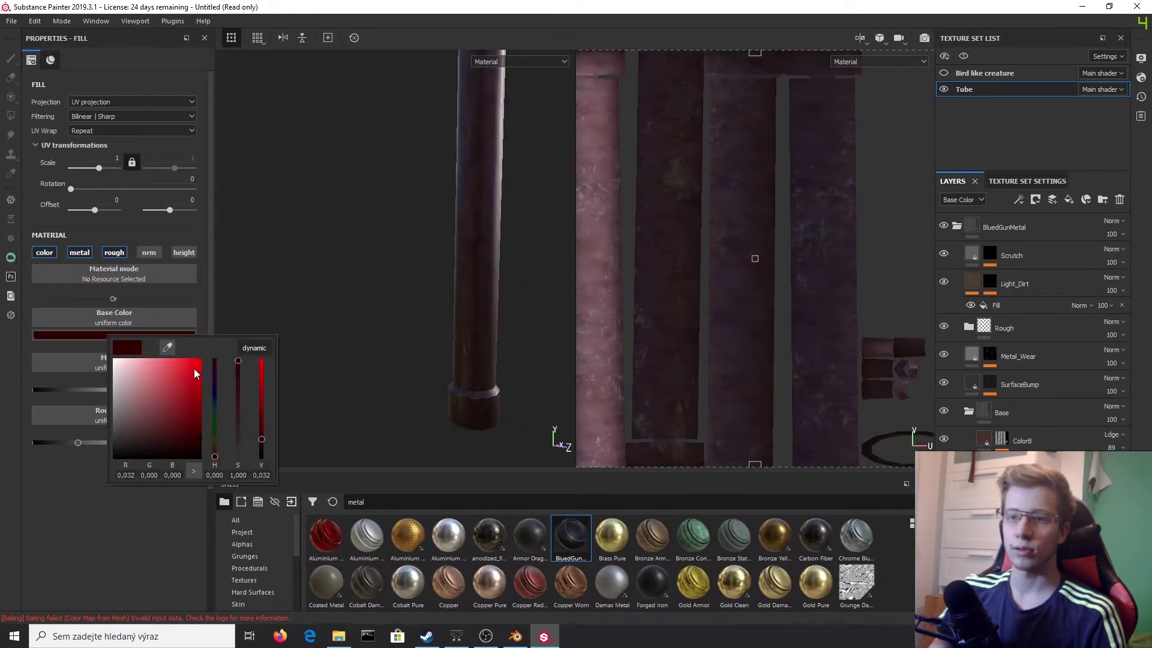
click(214, 423)
drag(195, 395, 181, 374)
alt+middle_drag(563, 335, 527, 206)
scroll(423, 269, up, 3)
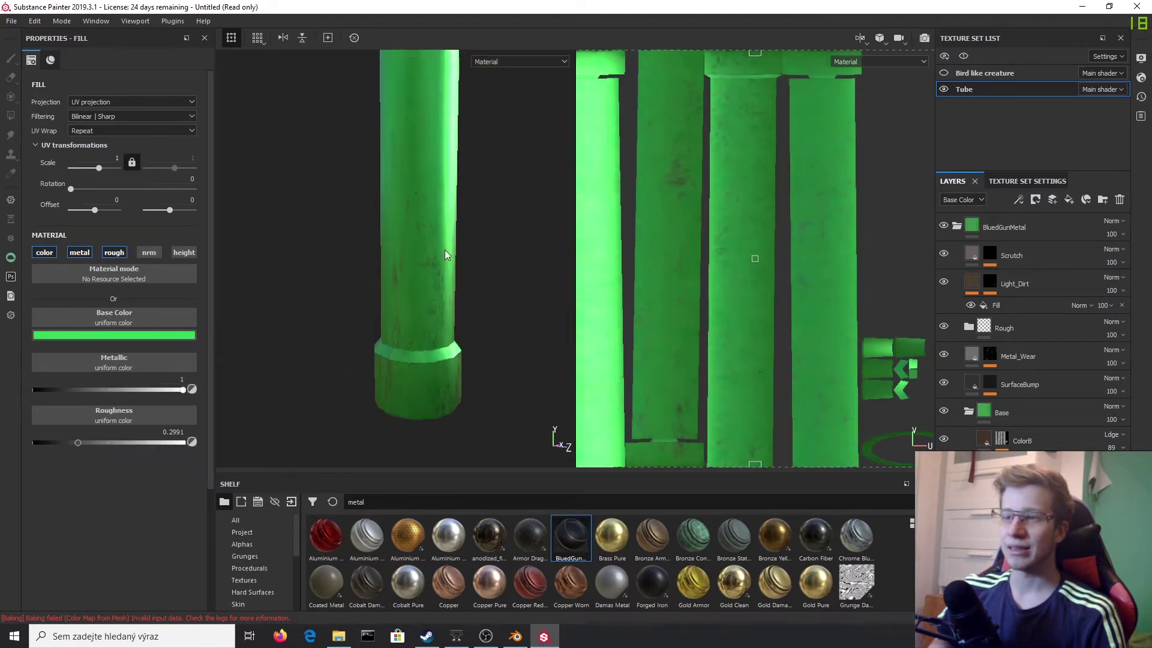
alt+drag(424, 274, 463, 373)
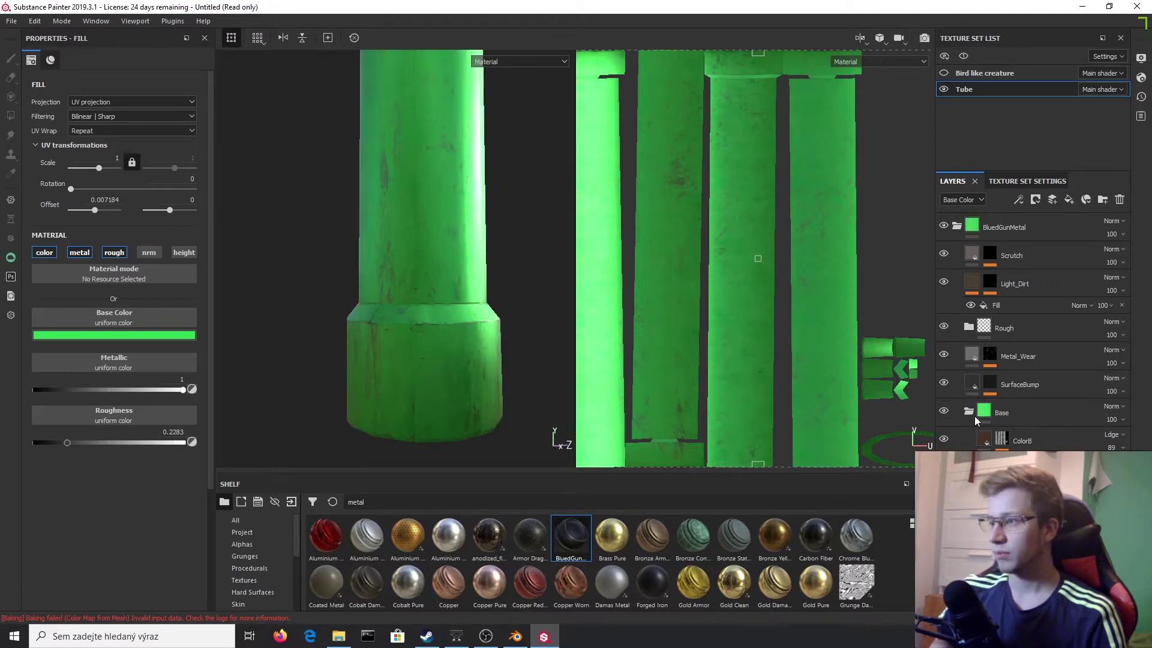
Collapse the Base folder and toggle the visibility of SurfaceBump and Metal_Wear to check their effect on the tube.
click(969, 414)
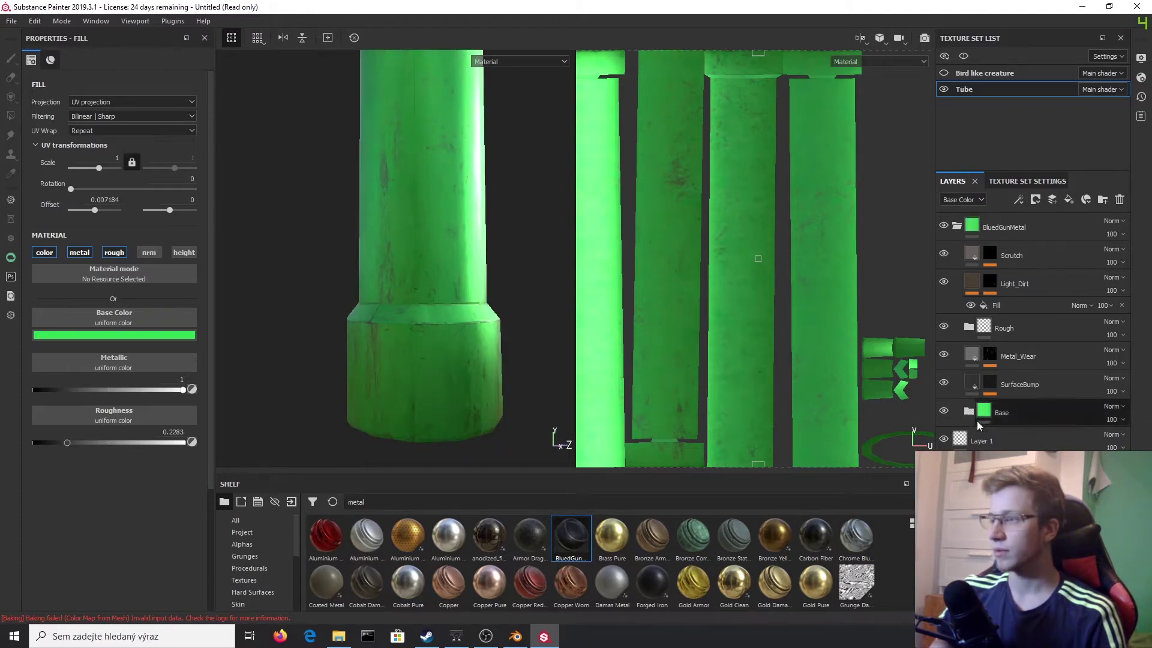
click(944, 383)
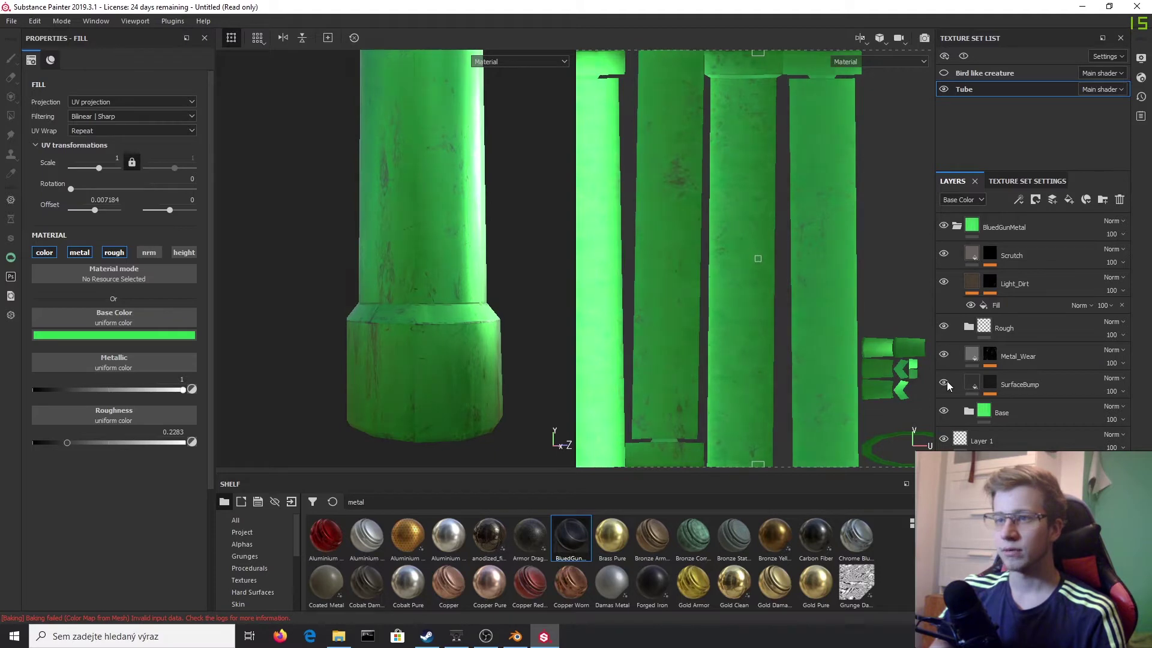
click(945, 355)
click(945, 355)
Set the Metal_Wear layer's base color to near white and its roughness to about 0.07.
click(973, 356)
click(972, 355)
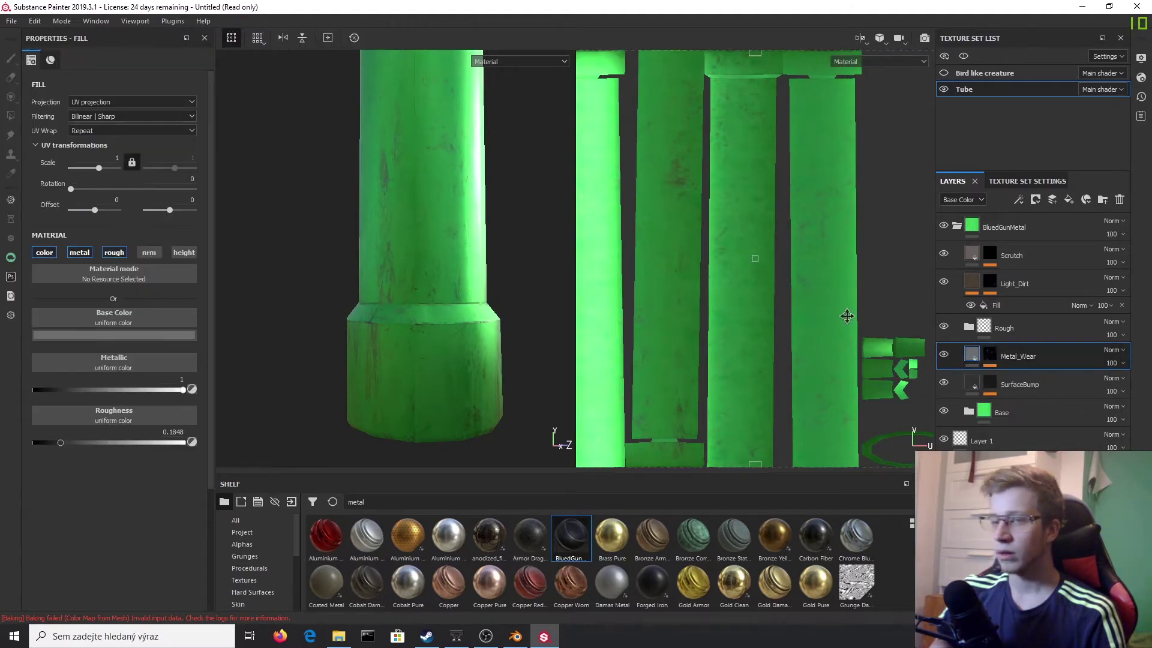
click(95, 334)
drag(180, 399, 100, 378)
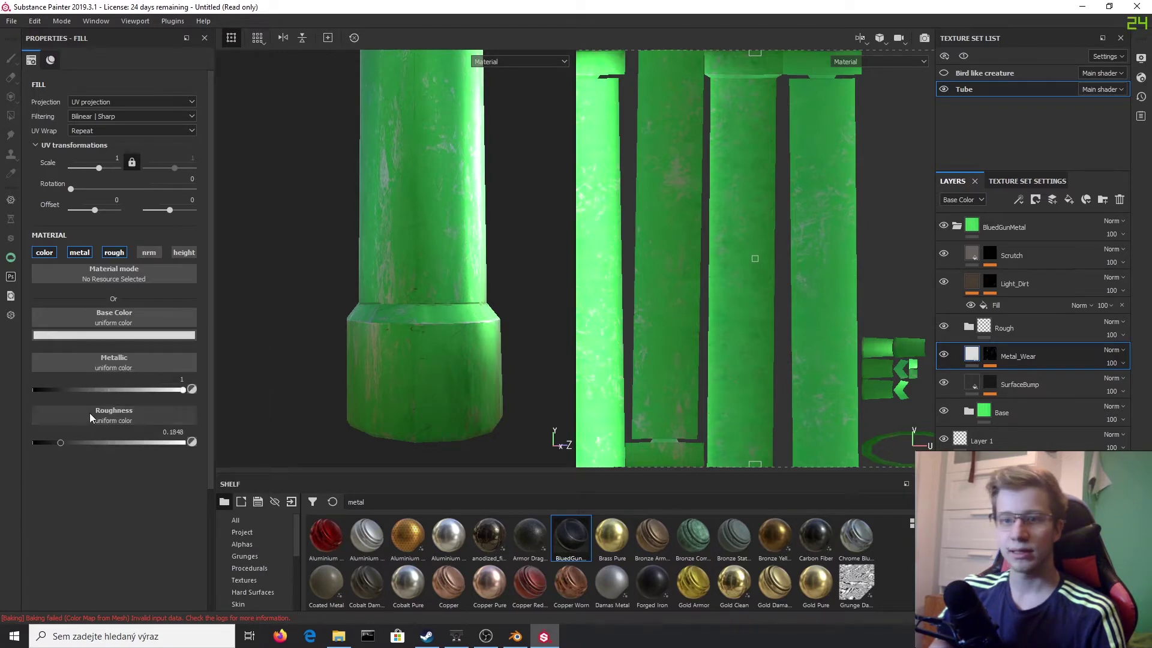
drag(60, 442, 29, 439)
drag(118, 442, 43, 443)
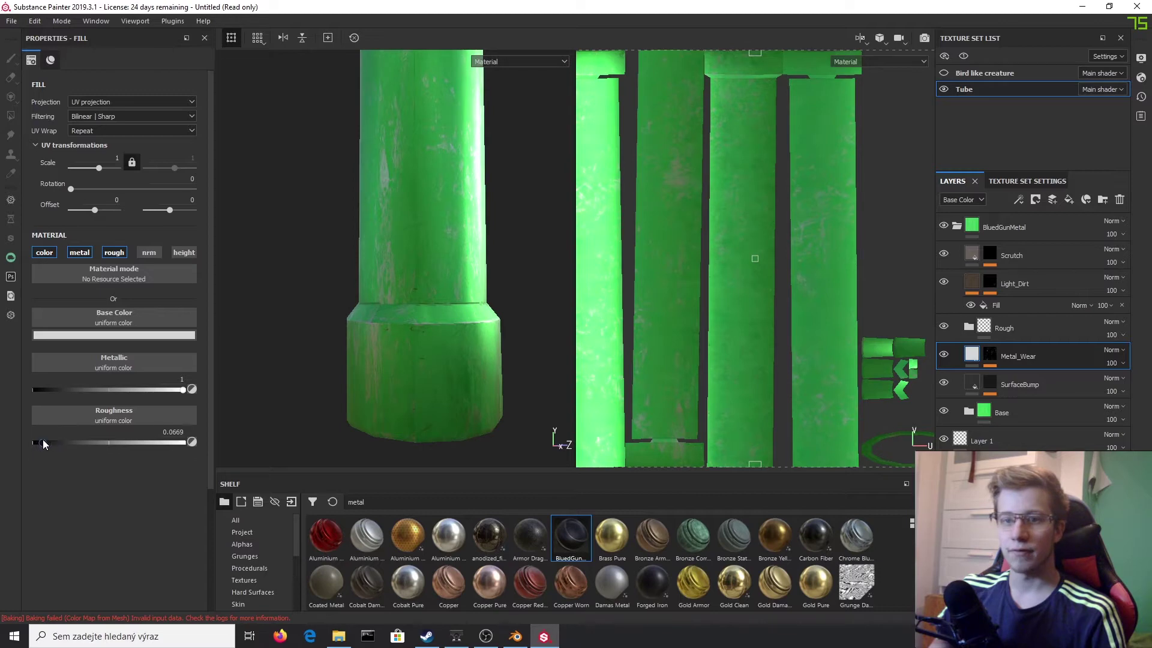
Show the effects of the Metal_Wear mask and examine the wear pattern around the tube and its lower end.
click(998, 354)
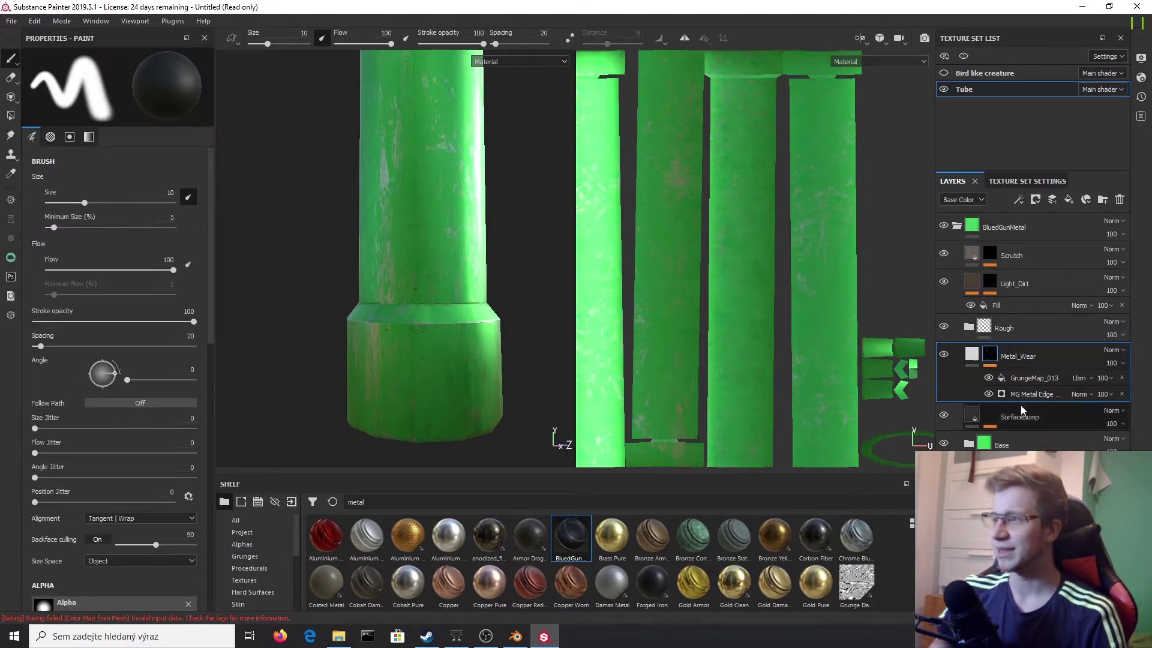
scroll(490, 229, up, 3)
scroll(491, 228, down, 5)
alt+middle_drag(494, 198, 497, 346)
scroll(465, 155, down, 2)
alt+drag(528, 282, 480, 288)
scroll(486, 294, up, 5)
mouse_move(483, 339)
alt+mouse_down()
mouse_move(497, 300)
mouse_move(452, 338)
alt+mouse_up()
alt+drag(321, 270, 375, 260)
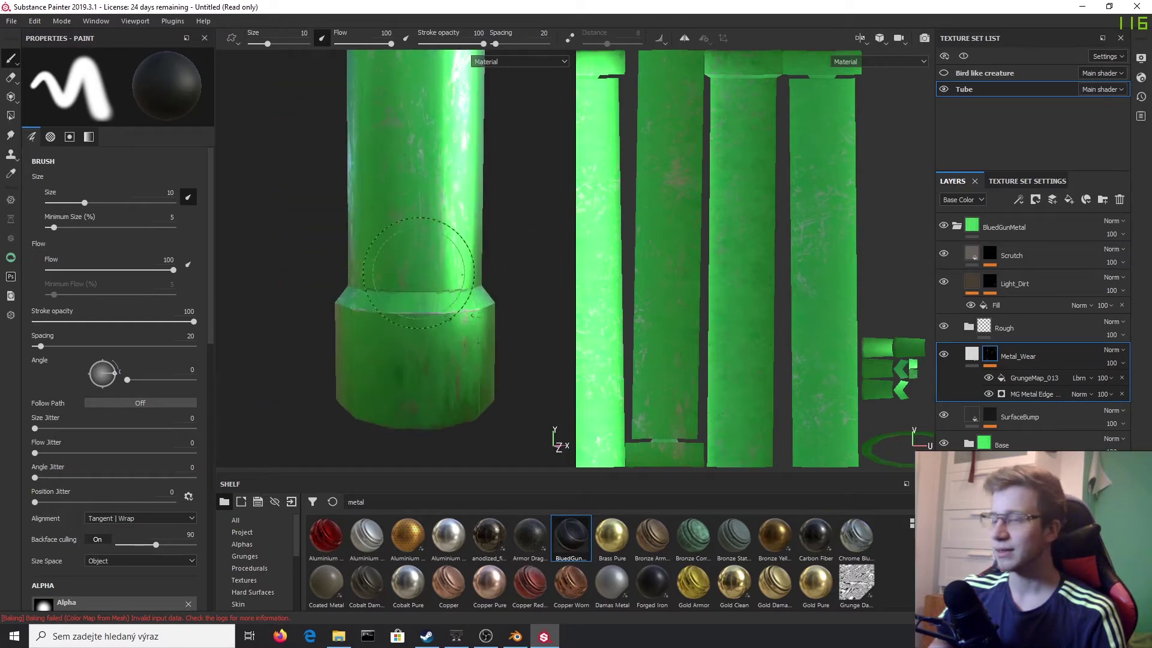
In the Metal_Wear mask, set MG Metal Edge Wear's Grunge Amount to 1 and GrungeMap_013's Balance to 0.27.
click(1049, 390)
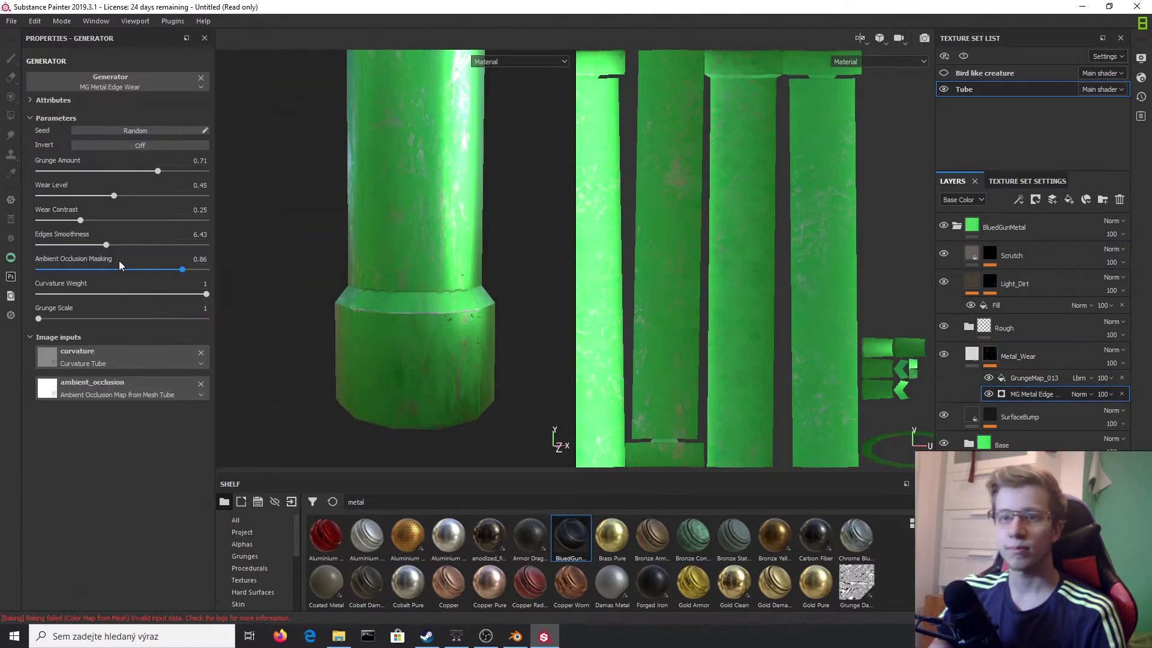
drag(158, 171, 154, 172)
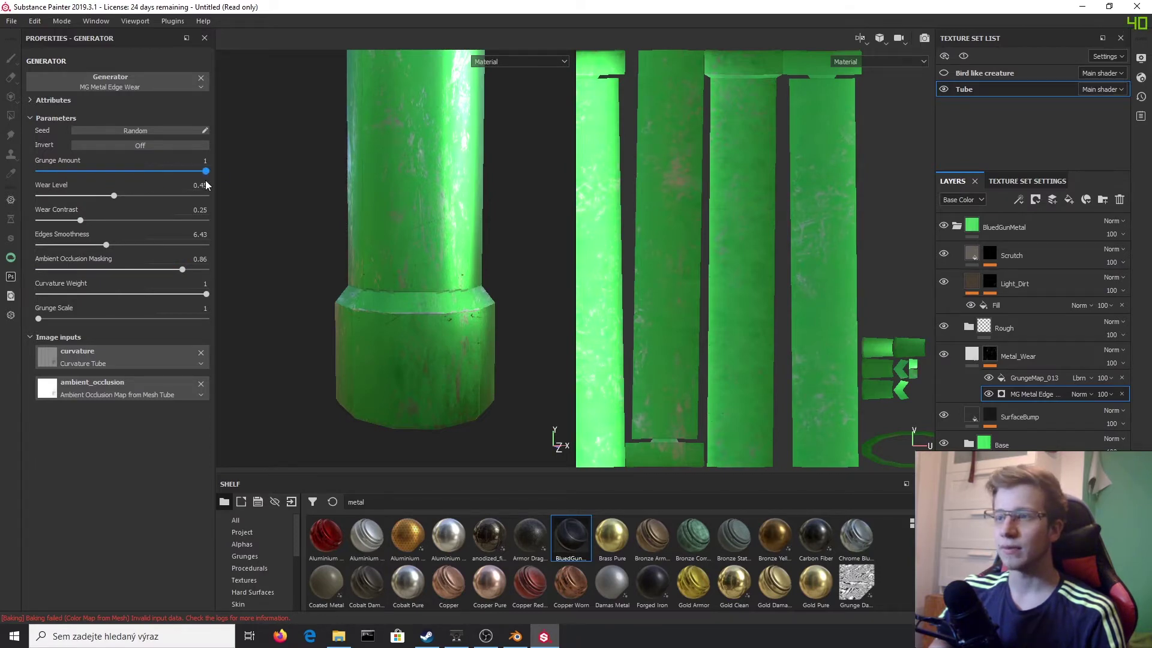
click(1036, 378)
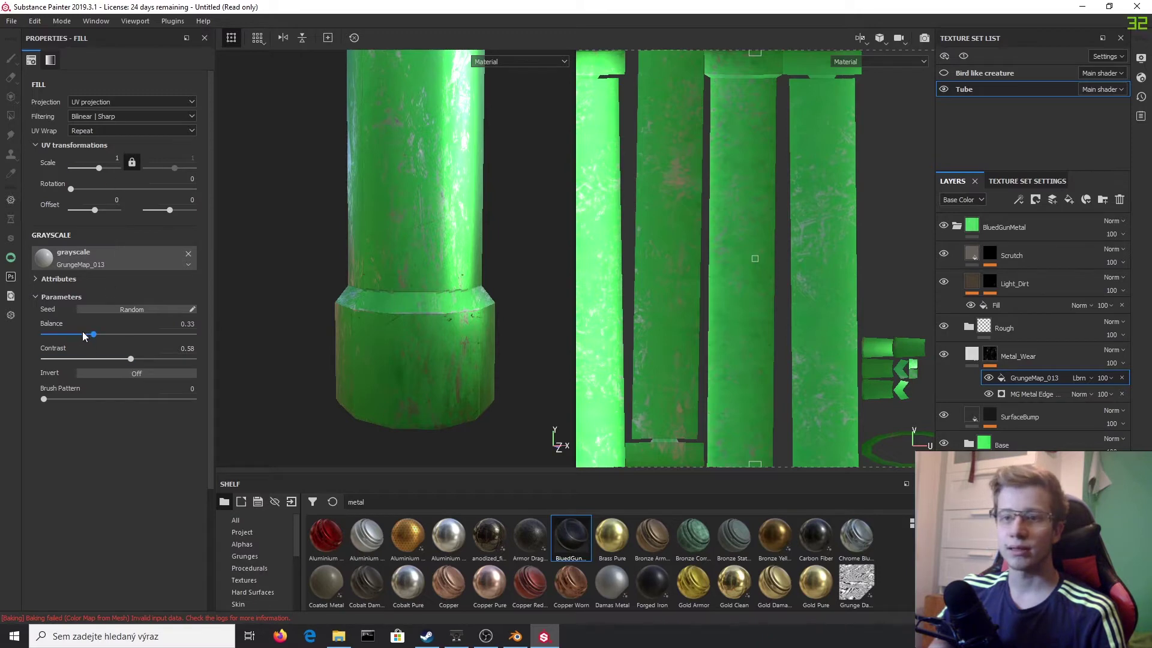
mouse_move(92, 335)
mouse_down()
mouse_move(178, 337)
mouse_move(83, 334)
mouse_up()
Check the wear on the tube from several angles and set GrungeMap_013's Balance to 0.51.
scroll(429, 209, down, 3)
scroll(429, 210, up, 3)
alt+drag(381, 234, 408, 211)
scroll(300, 267, down, 2)
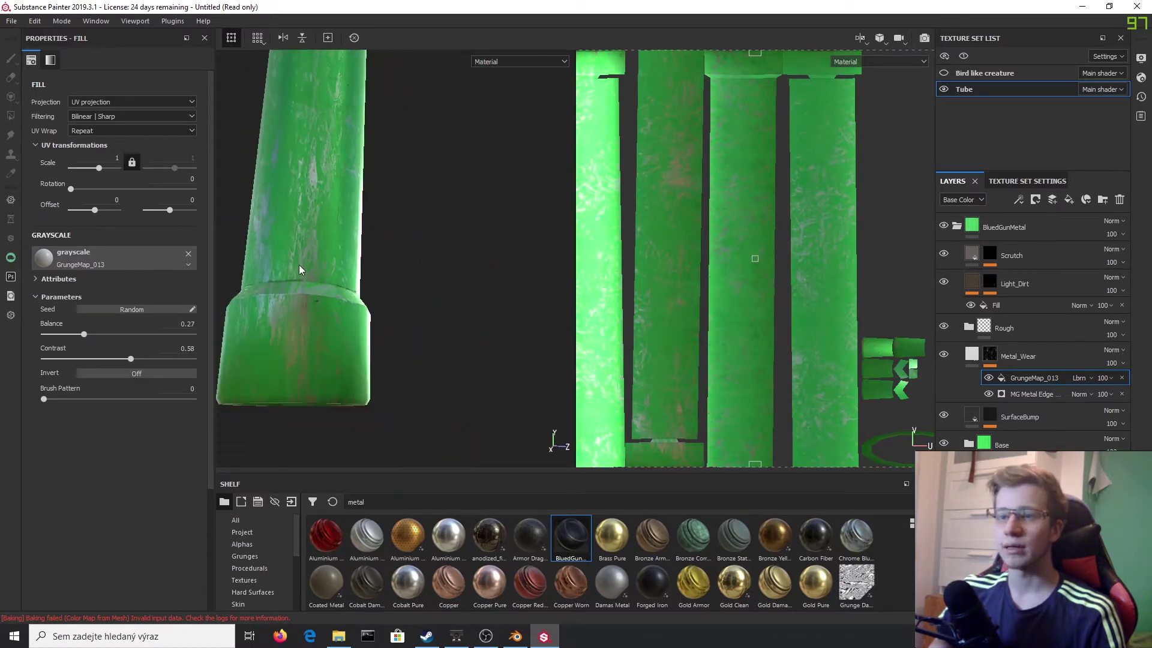
alt+drag(300, 272, 337, 212)
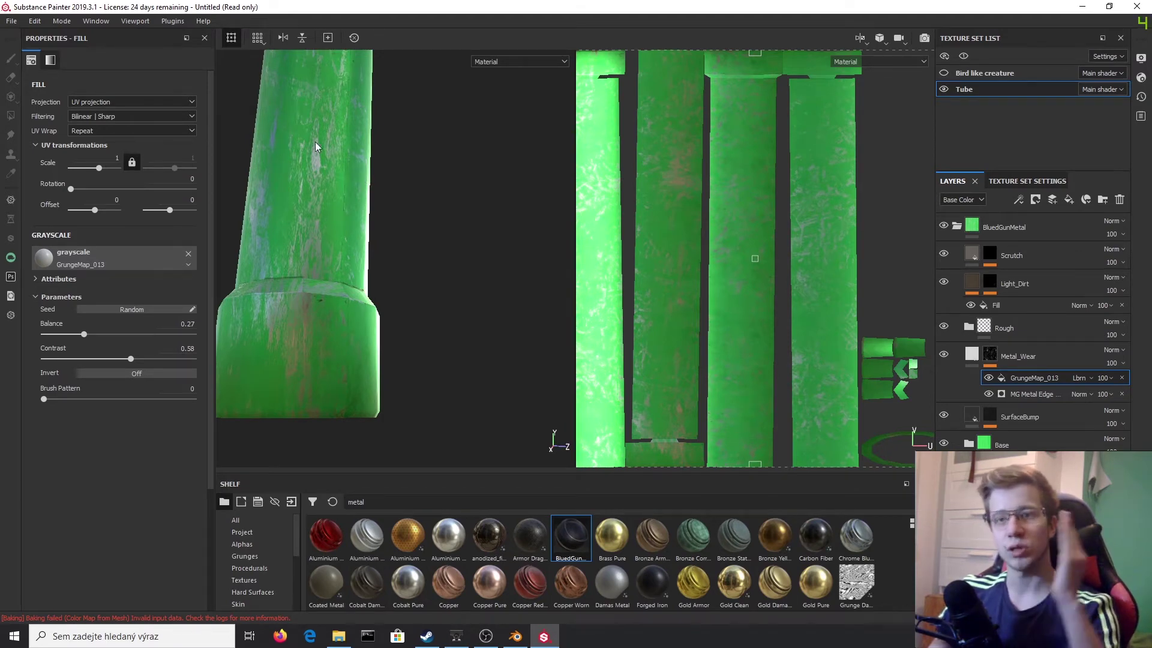
scroll(315, 142, down, 2)
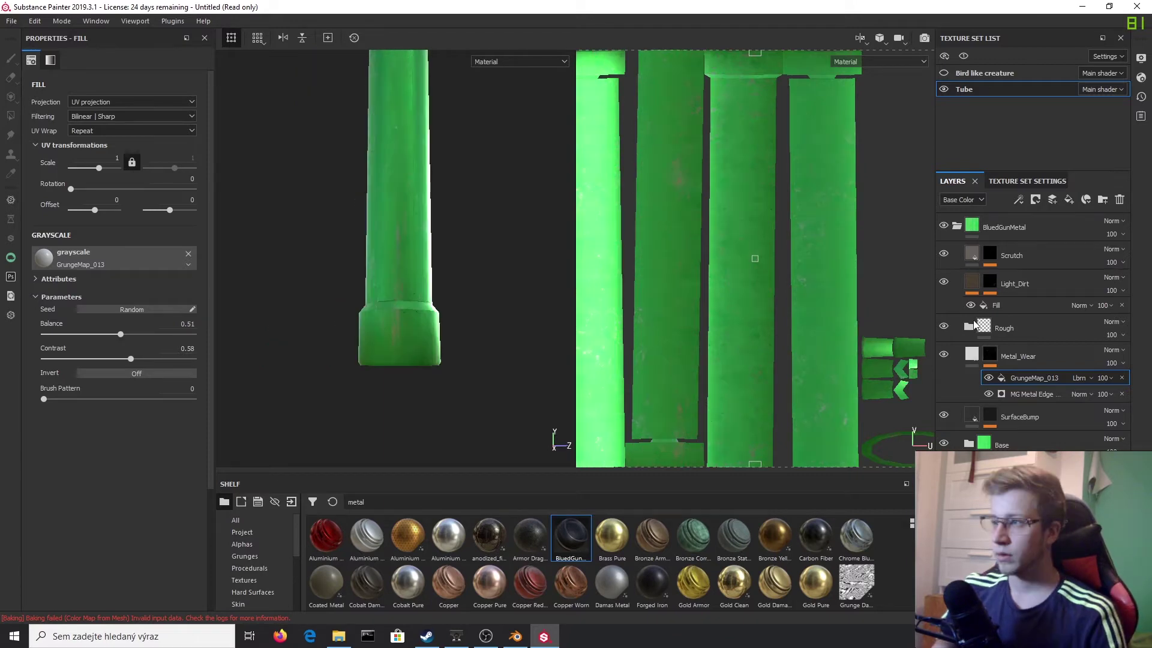
Delete the Rough folder from the BluedGunMetal group and collapse the group.
click(968, 327)
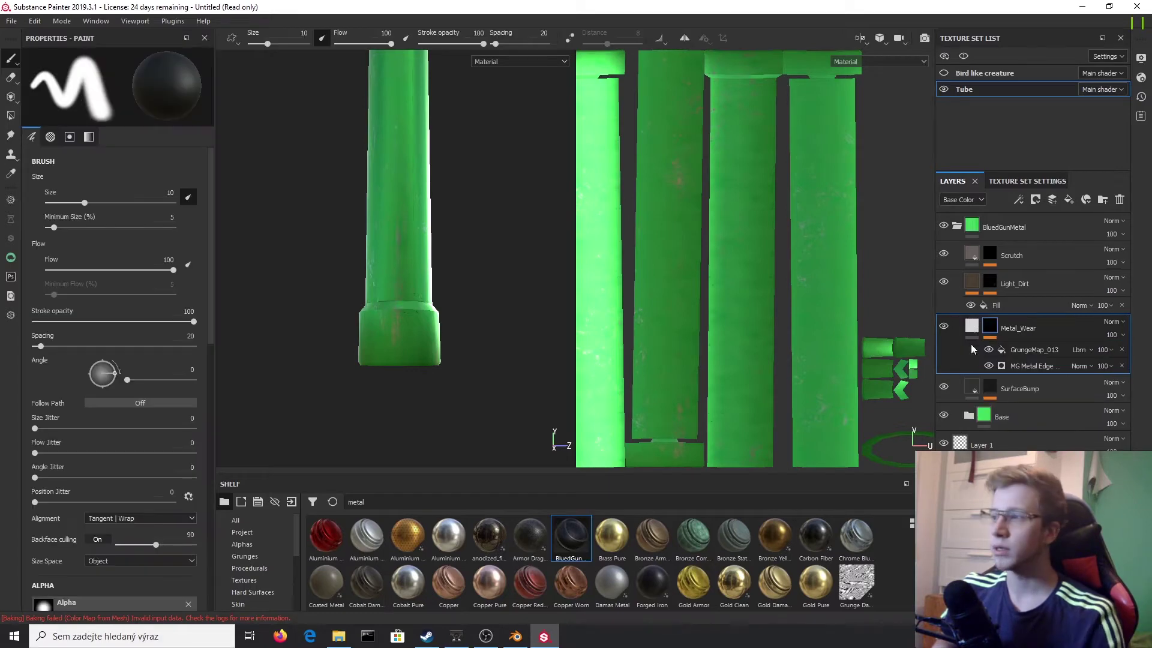
click(944, 253)
click(956, 226)
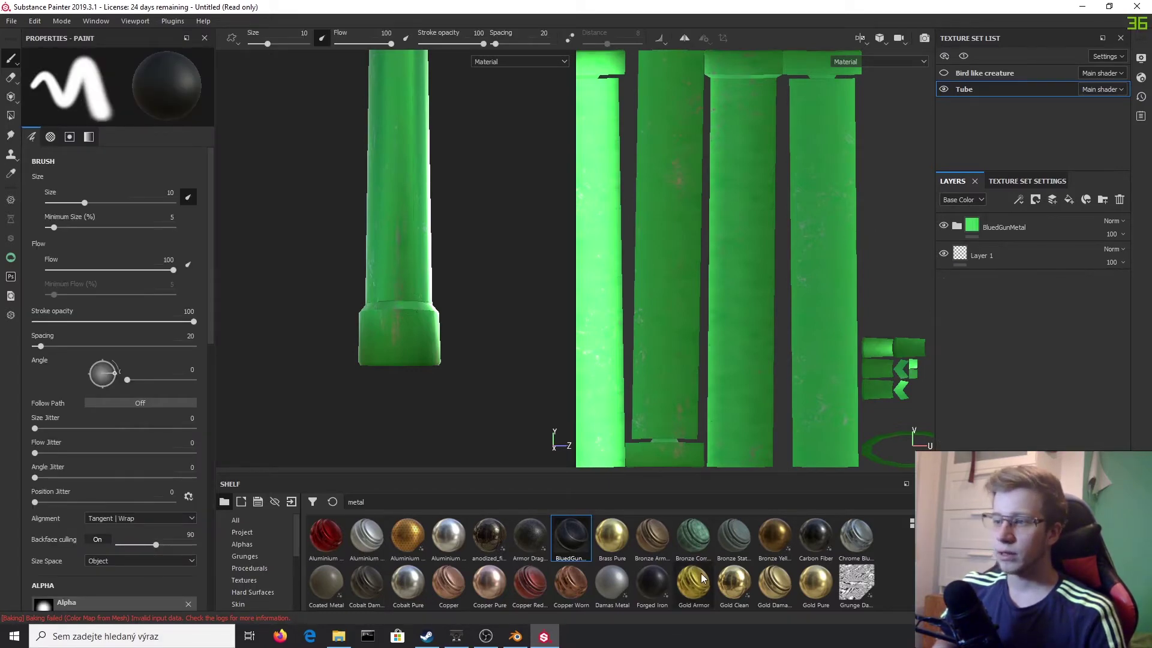
Find the Rust Coarse material among the metal results and add it as a layer above BluedGunMetal.
scroll(664, 533, down, 5)
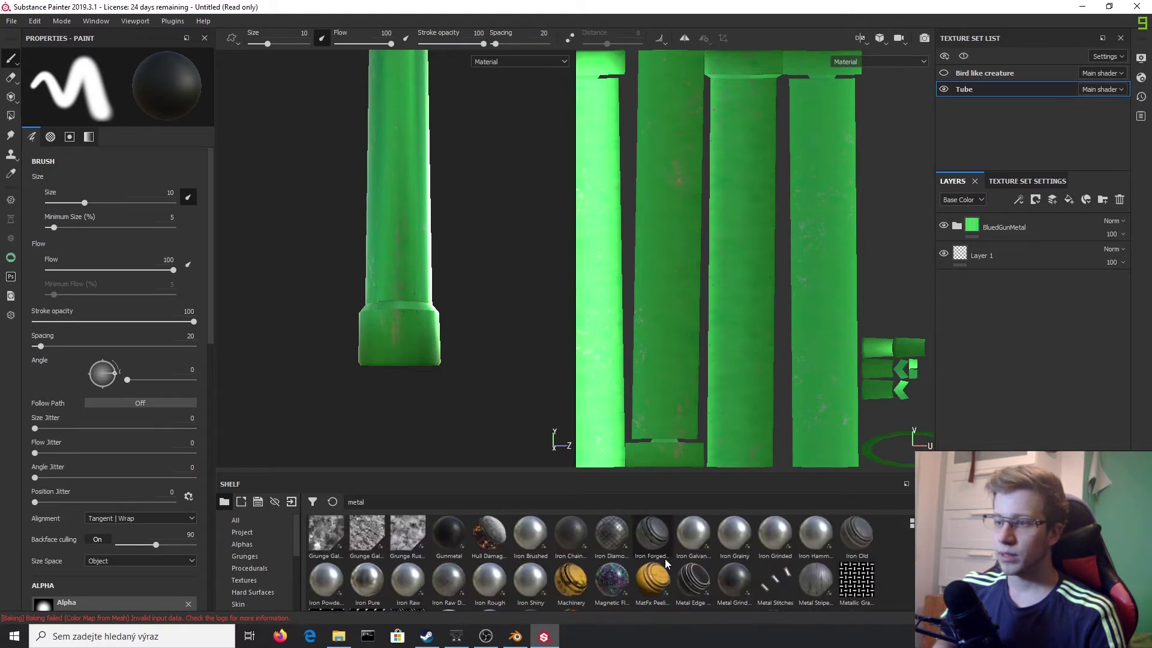
scroll(678, 558, down, 3)
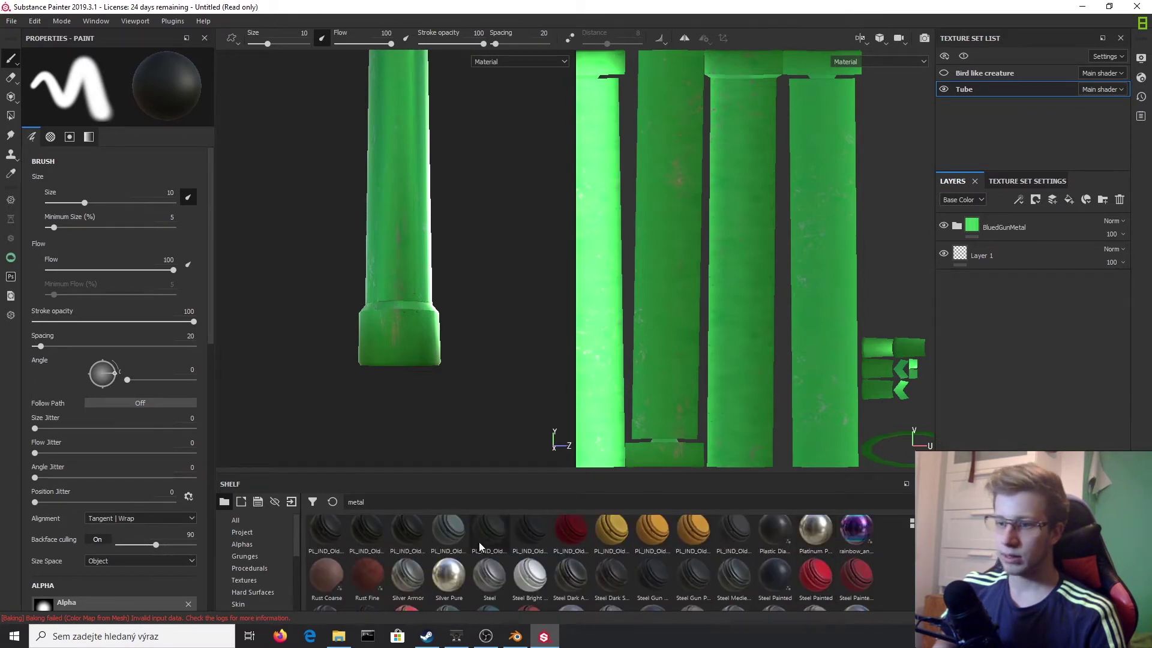
drag(328, 567, 1032, 222)
alt+middle_drag(486, 172, 483, 276)
scroll(471, 299, up, 3)
alt+right_drag(445, 405, 461, 456)
Add a black mask to the Rust Coarse layer and drive it with a Curvature generator.
right_click(1012, 228)
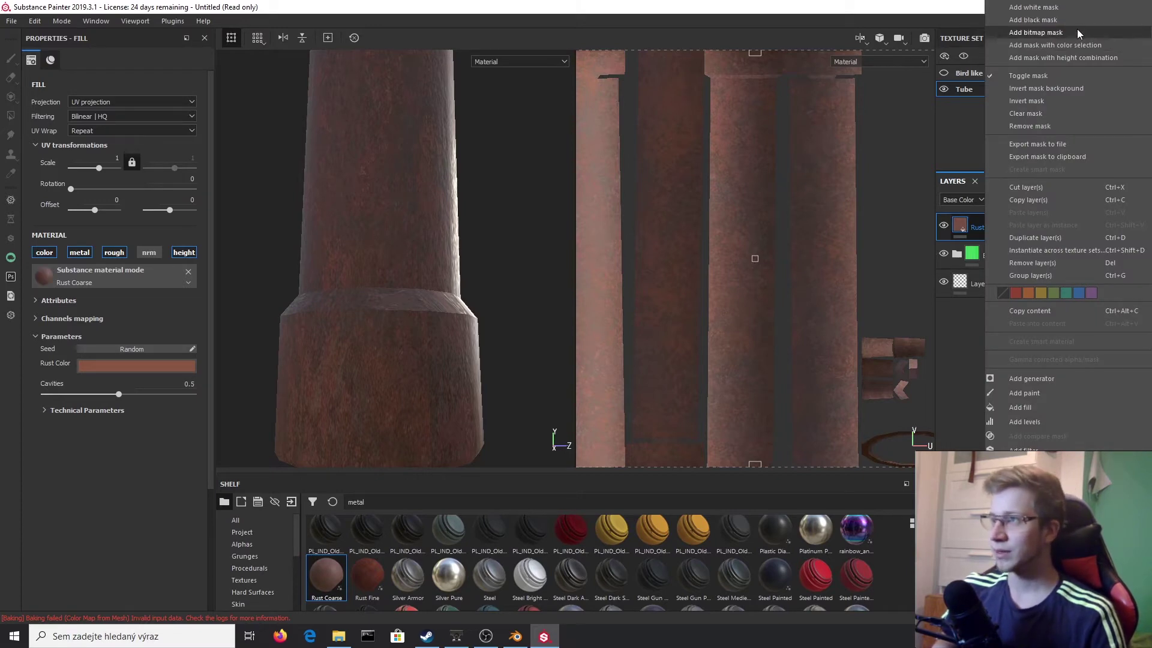
click(1079, 23)
click(1019, 200)
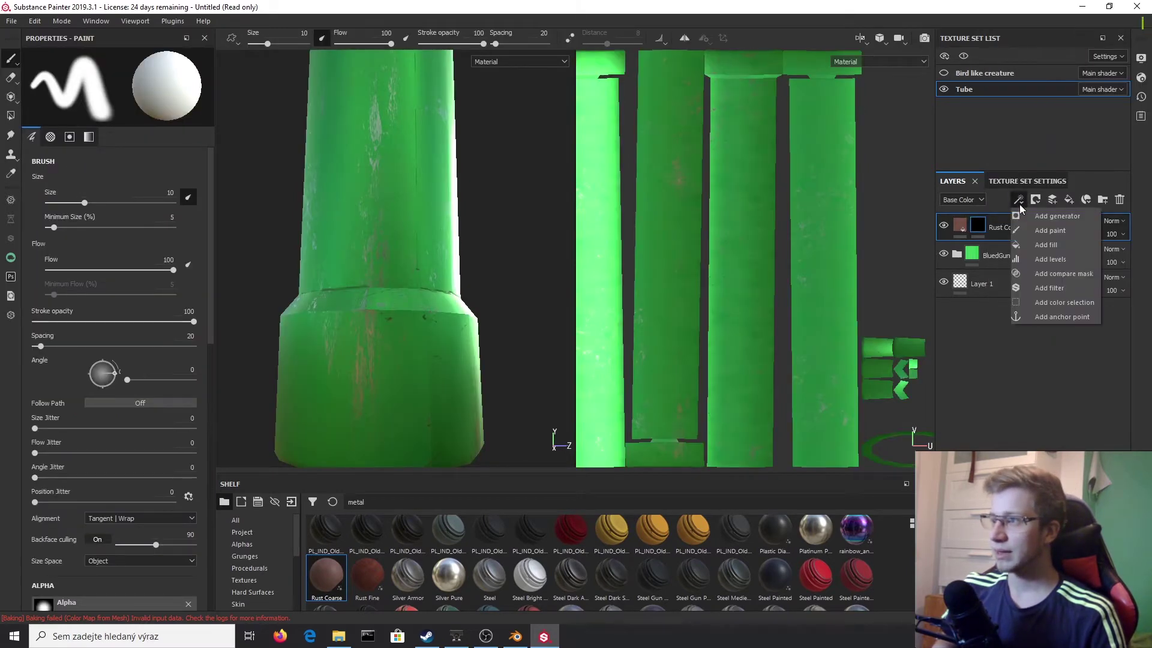
click(1029, 217)
click(101, 82)
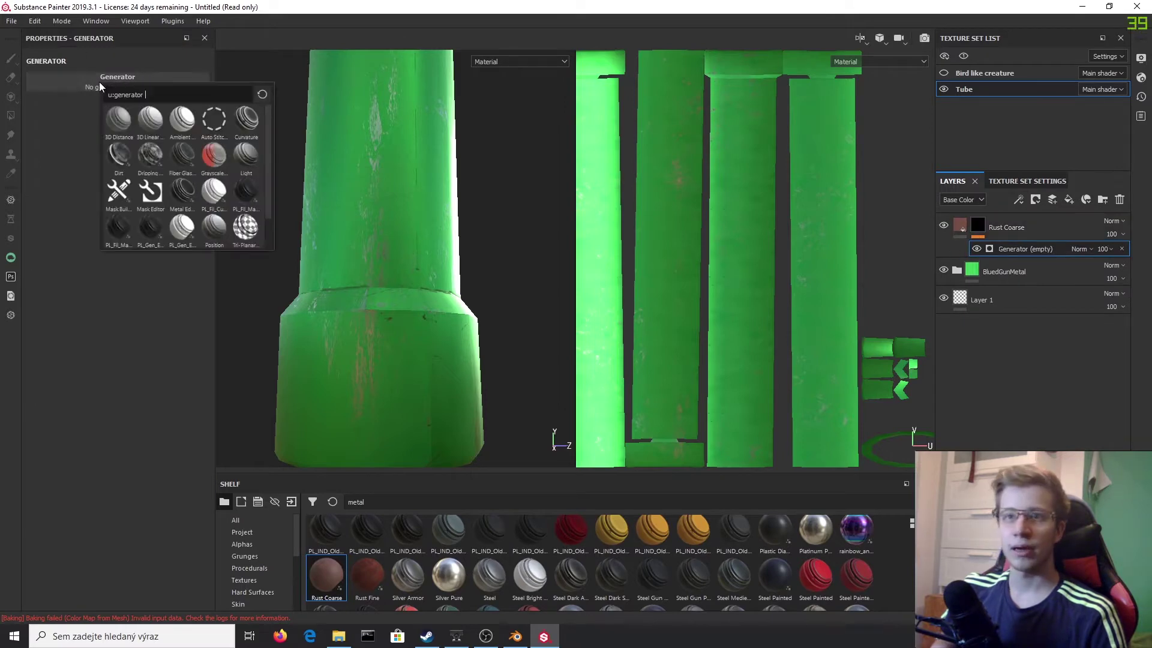
click(246, 119)
scroll(393, 282, down, 3)
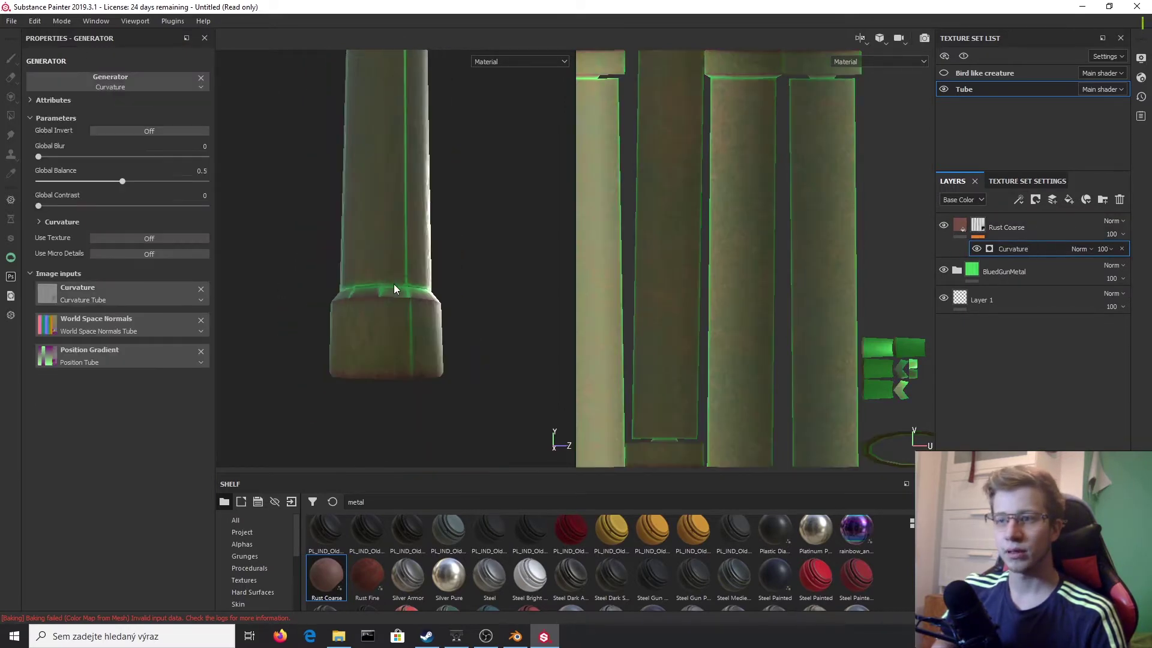
Replace the Curvature generator in the Rust Coarse layer's mask with a Dirt generator.
click(200, 78)
click(92, 88)
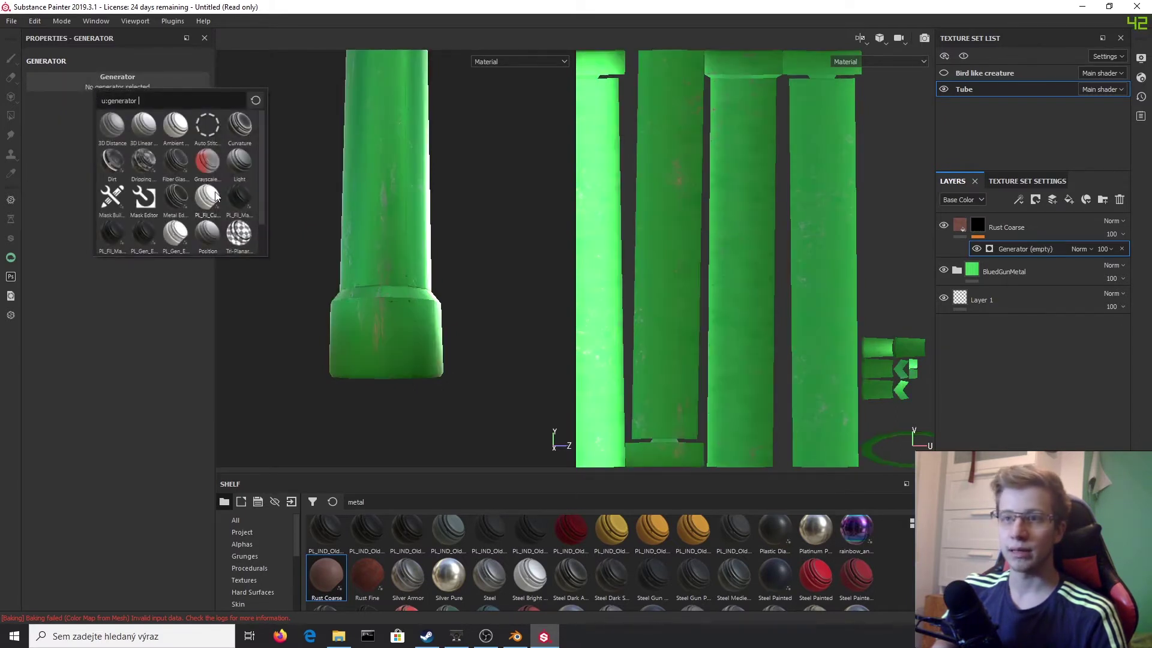
click(107, 173)
alt+drag(422, 211, 569, 191)
scroll(386, 149, down, 6)
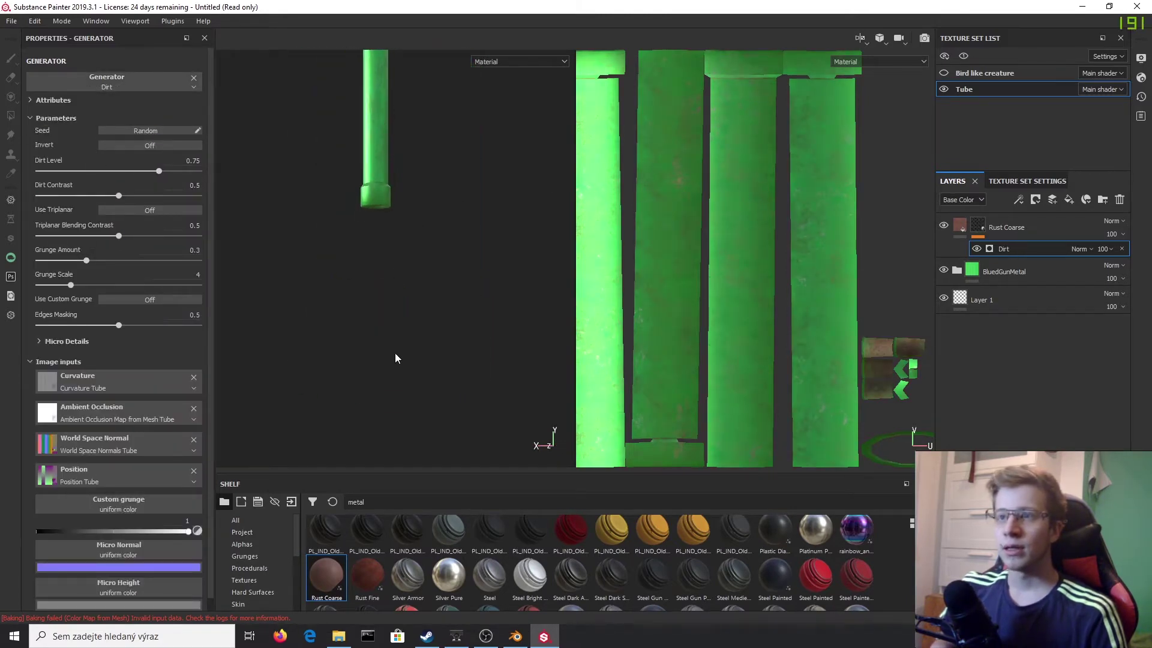
Inspect the rust near the tube's flared end and set the Dirt generator's Dirt Level to 0.72.
alt+middle_drag(405, 137, 427, 314)
scroll(408, 234, down, 3)
scroll(407, 238, up, 6)
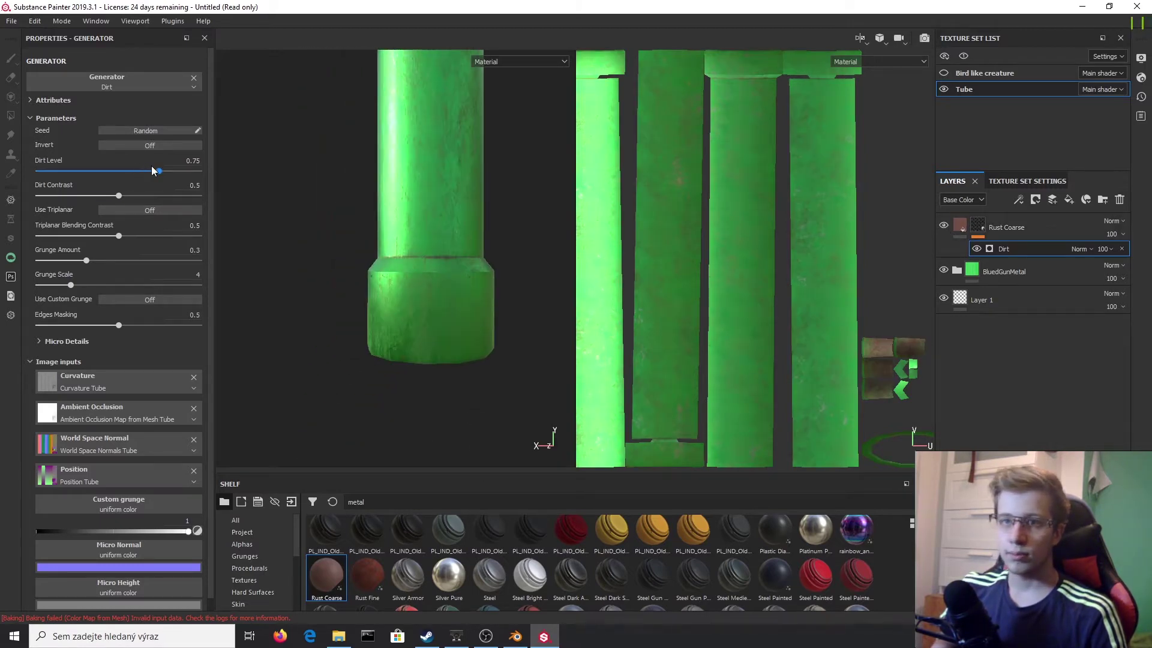
mouse_move(157, 172)
mouse_down()
mouse_move(91, 172)
mouse_move(153, 172)
mouse_up()
alt+drag(456, 192, 689, 290)
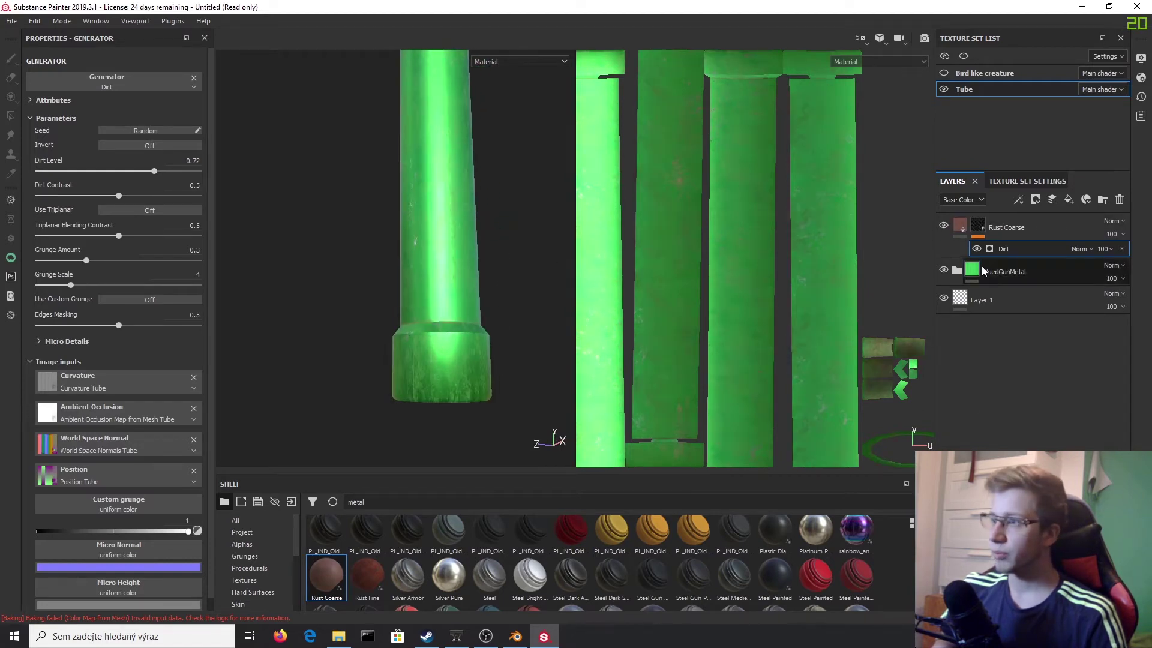
Expand the BluedGunMetal group and darken the green base colour of its base fill layer.
click(957, 270)
click(1028, 460)
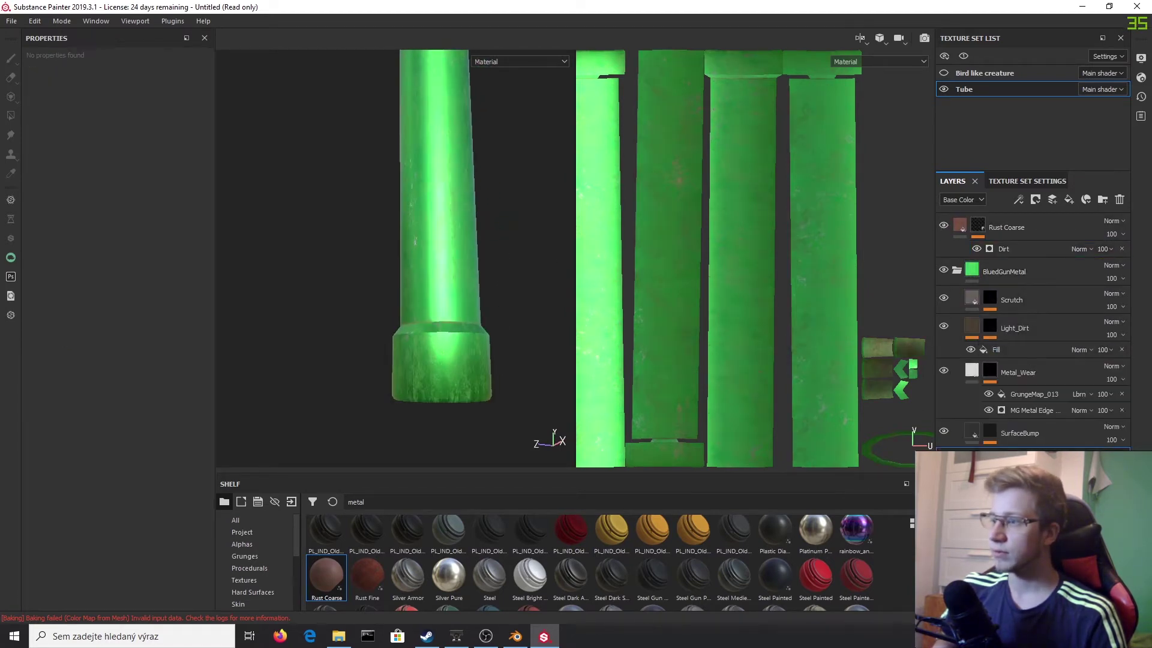
click(1020, 489)
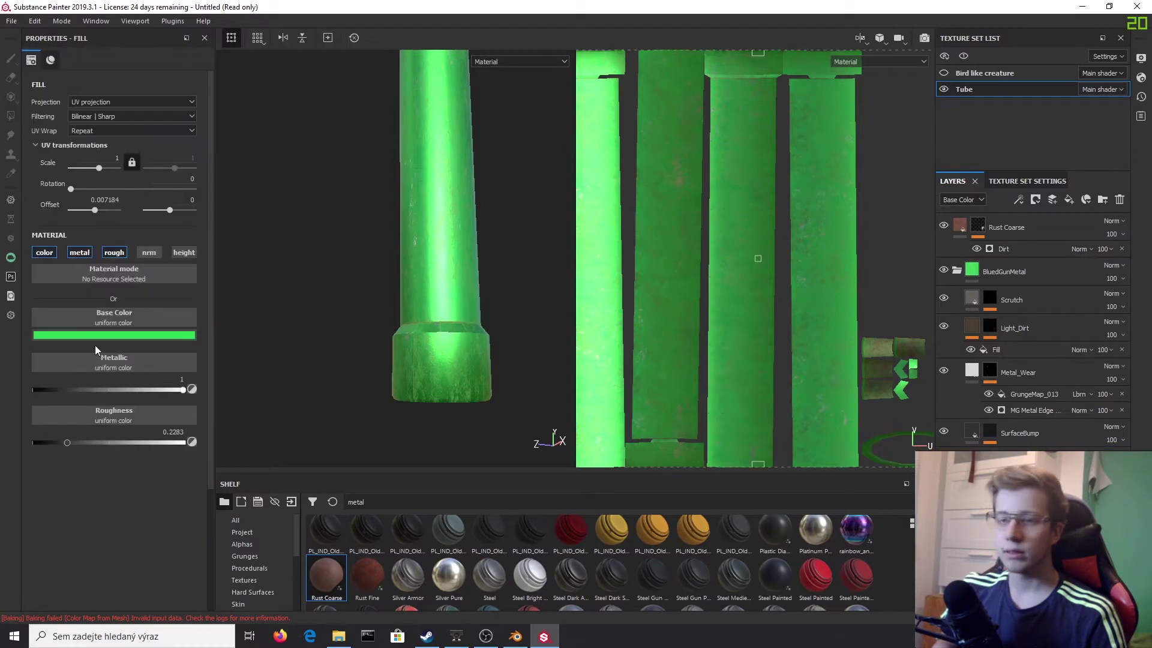
click(119, 336)
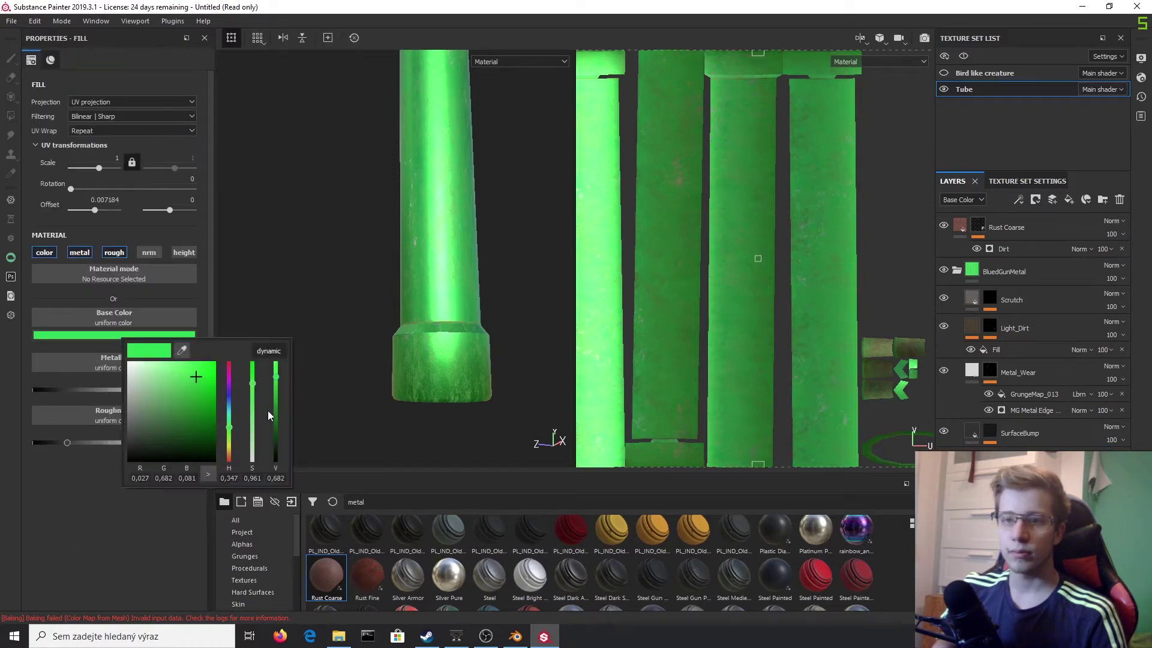
drag(279, 384, 282, 397)
click(533, 327)
Set the green base fill layer's Roughness to 0.3701 and Metallic to 0.6929.
mouse_move(70, 442)
mouse_down()
mouse_move(172, 445)
mouse_move(65, 446)
mouse_move(88, 445)
mouse_up()
drag(184, 390, 138, 389)
scroll(438, 331, down, 3)
alt+drag(494, 243, 438, 325)
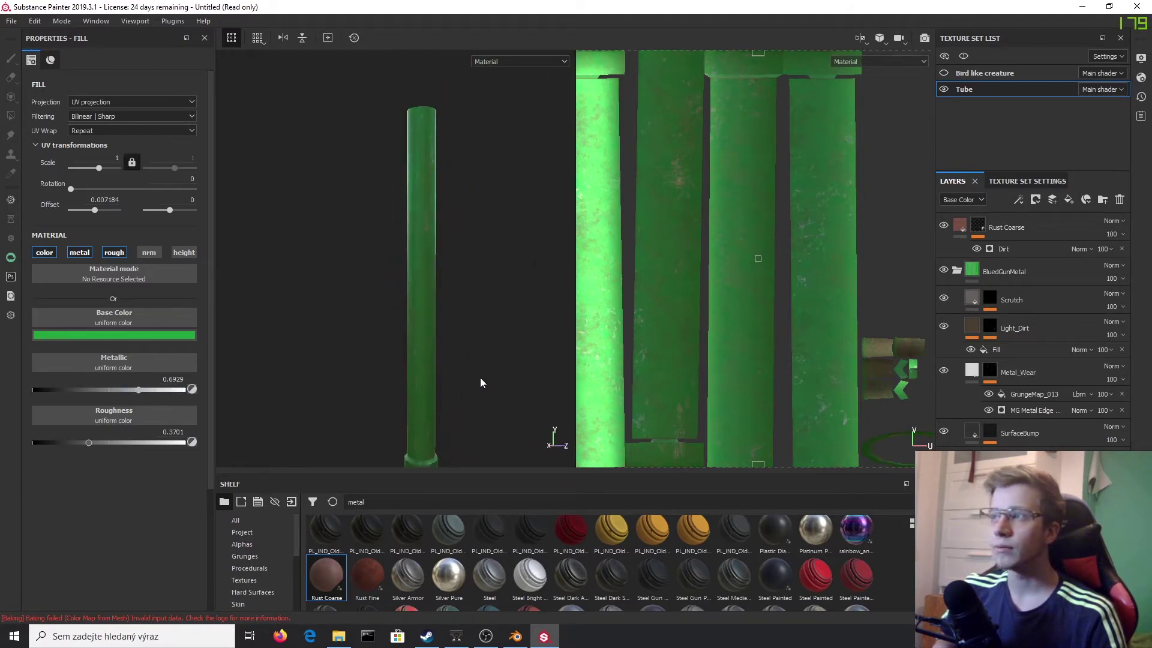
alt+middle_drag(481, 381, 401, 268)
scroll(390, 296, up, 2)
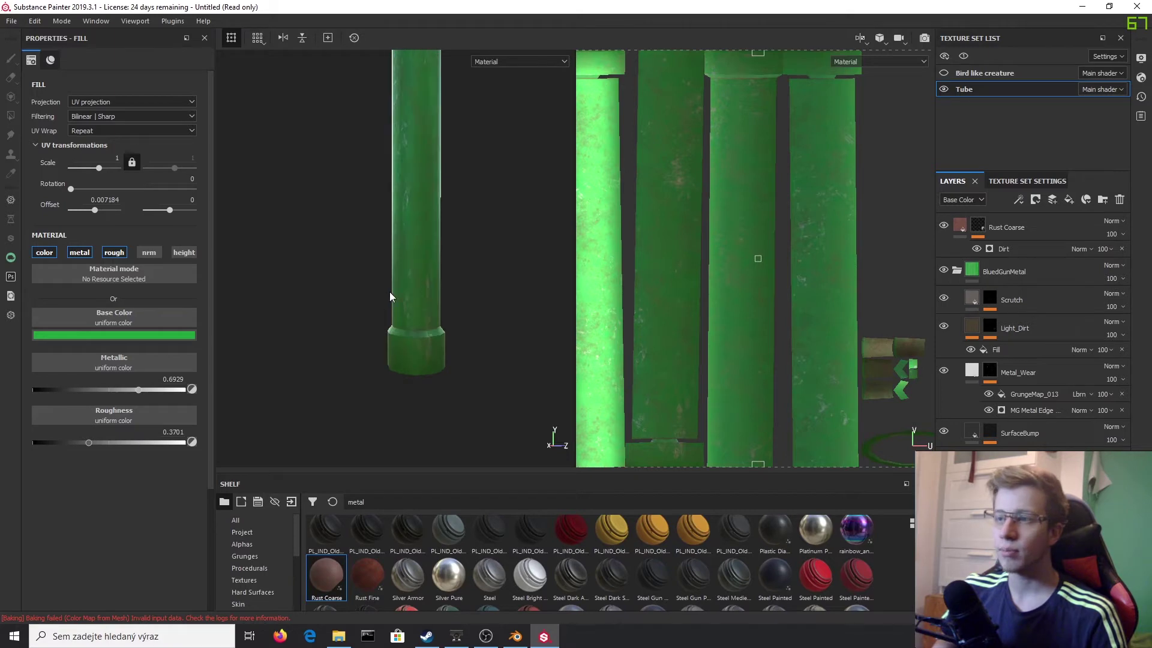
Hide the Tube texture set, show Bird like creature and apply the Zebra Skin material to the bird.
click(943, 89)
click(944, 75)
scroll(419, 384, down, 2)
scroll(409, 407, up, 5)
mouse_move(346, 399)
alt+mouse_down()
mouse_move(455, 404)
mouse_move(488, 322)
alt+mouse_up()
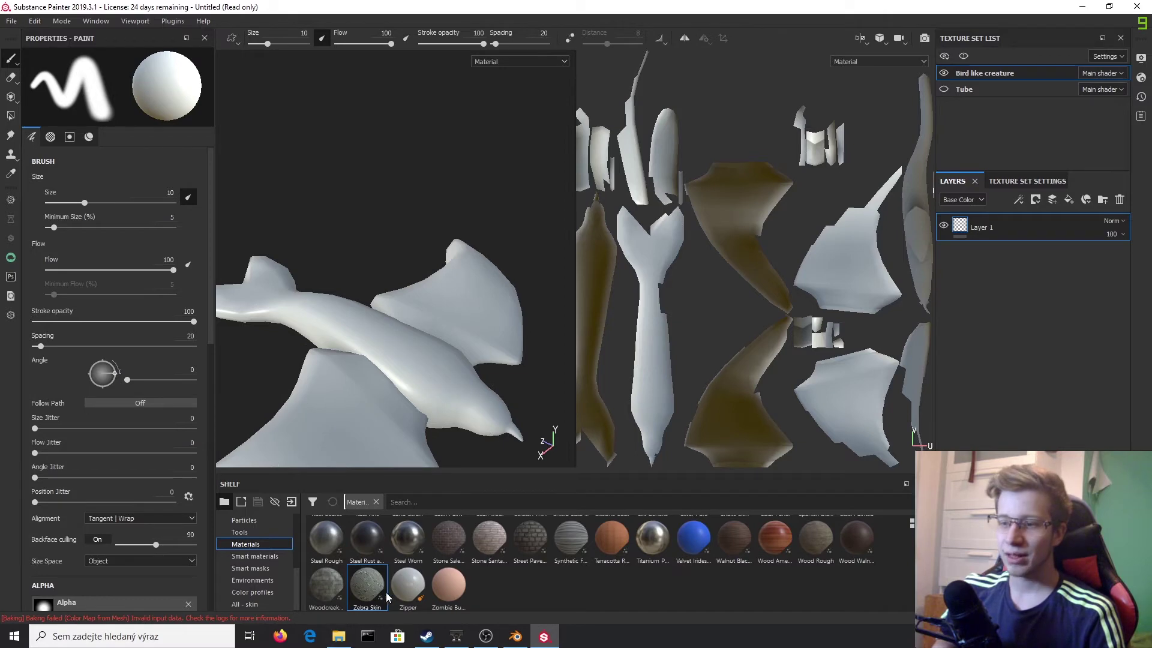
drag(367, 585, 396, 337)
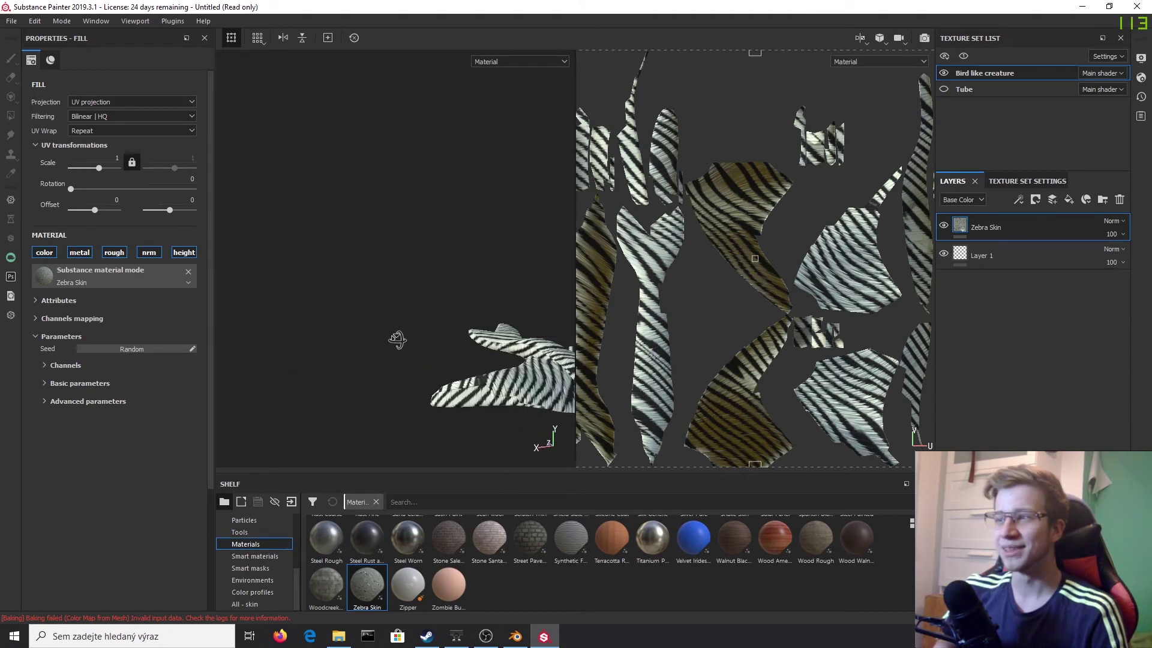
Look through the Zebra Skin layer's settings and expand its advanced parameters.
click(46, 300)
click(48, 301)
click(41, 321)
click(41, 322)
click(56, 384)
click(49, 385)
click(51, 401)
scroll(154, 560, down, 3)
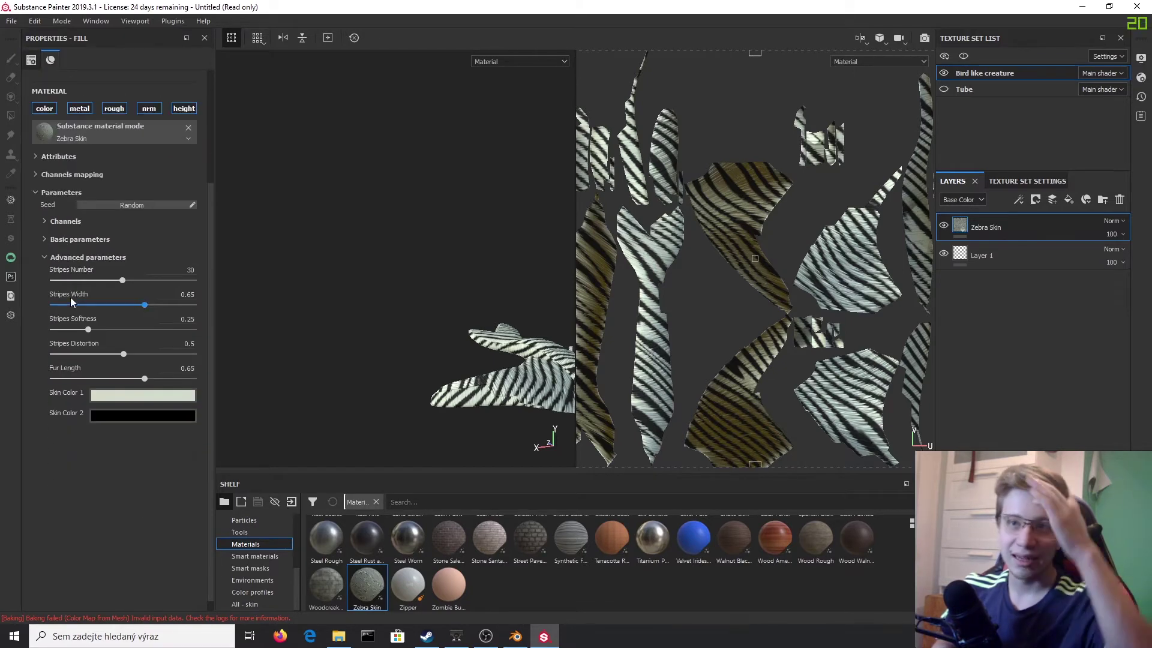
Examine the zebra stripes on the bird's body and wings from several angles.
alt+drag(297, 382, 519, 399)
alt+middle_drag(519, 398, 456, 401)
alt+right_drag(308, 406, 292, 379)
alt+drag(312, 390, 481, 354)
scroll(483, 350, down, 4)
alt+drag(542, 319, 425, 366)
alt+drag(528, 411, 326, 423)
alt+drag(456, 402, 420, 372)
Set the Zebra Skin layer's Skin Color 1 to pinkish purple, RGB 0.683, 0.474, 0.661.
click(128, 396)
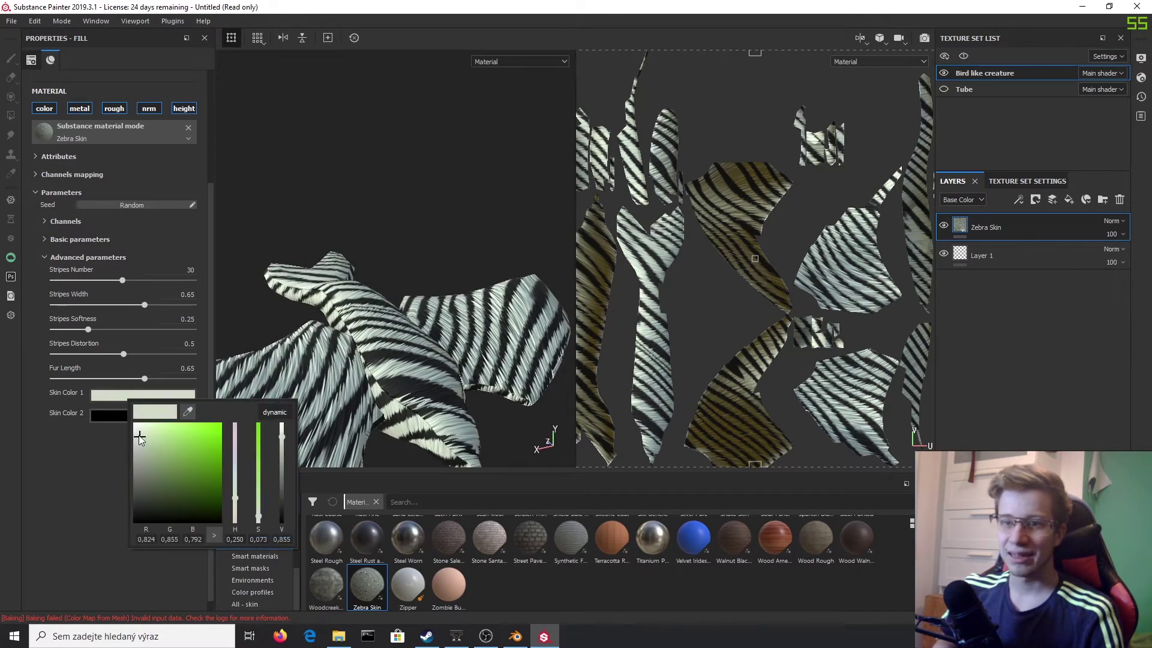
drag(140, 439, 160, 453)
click(235, 457)
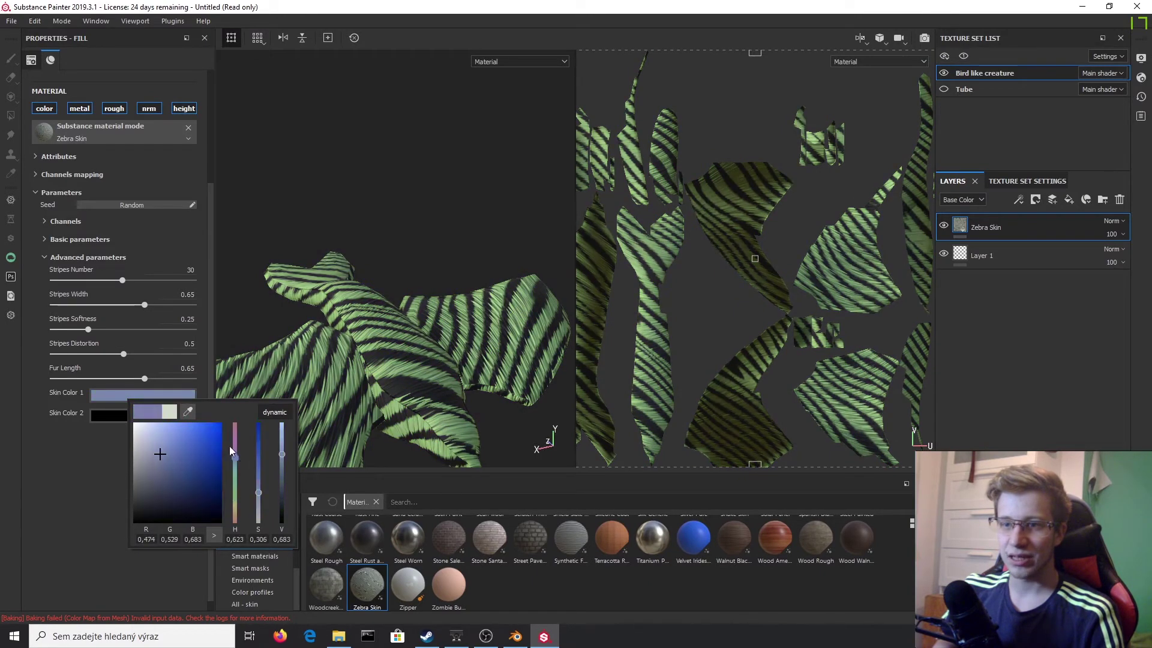
click(228, 437)
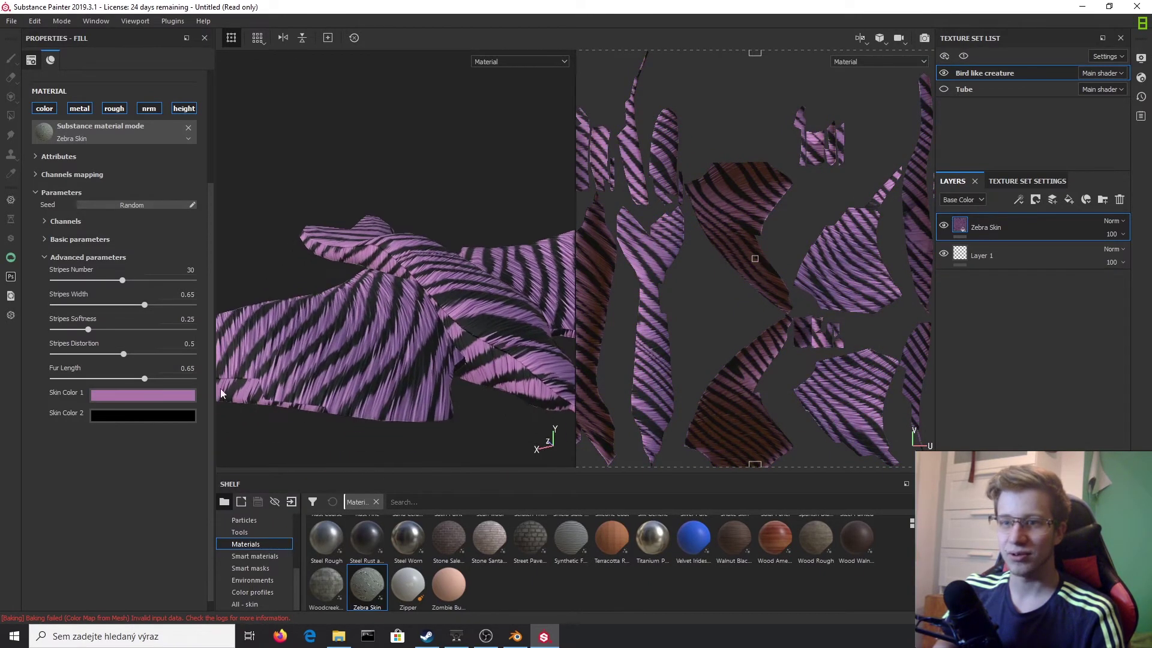
Set the Zebra Skin layer's Skin Color 2 to a near-black with RGB values of 0.018.
click(147, 420)
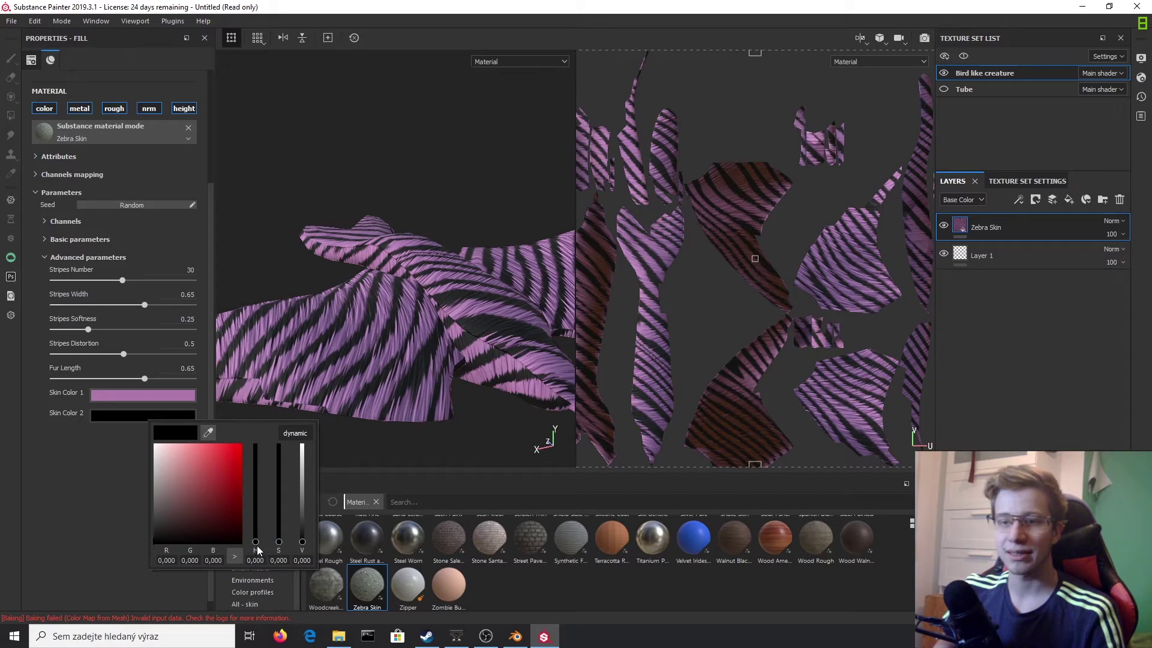
drag(255, 547, 255, 544)
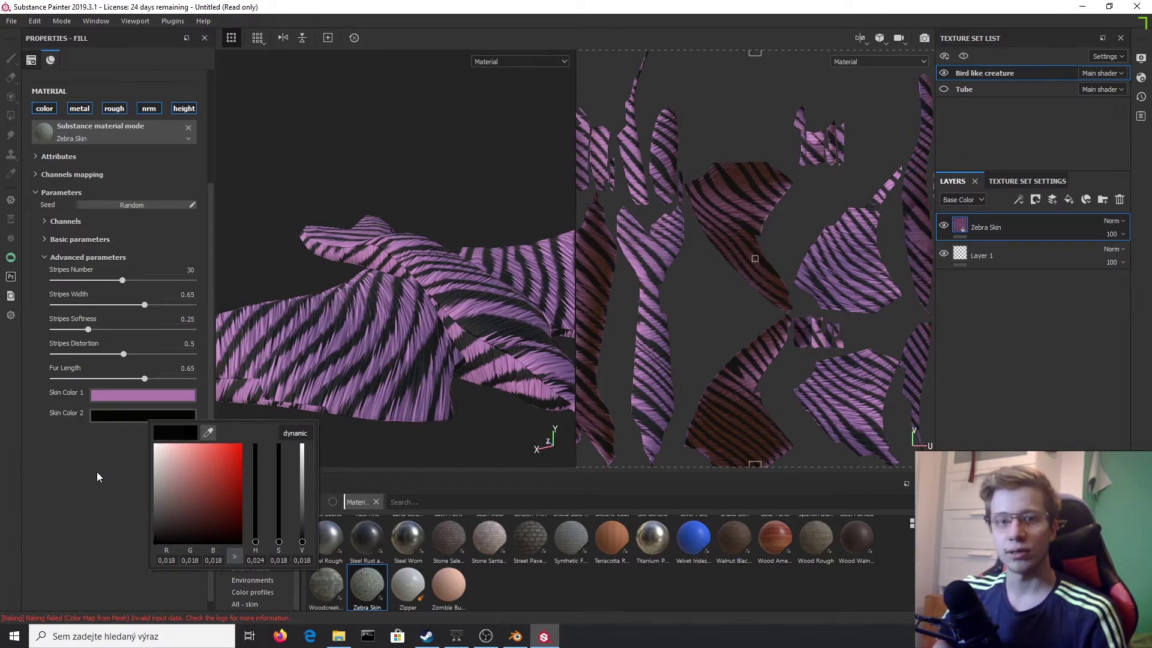
click(30, 504)
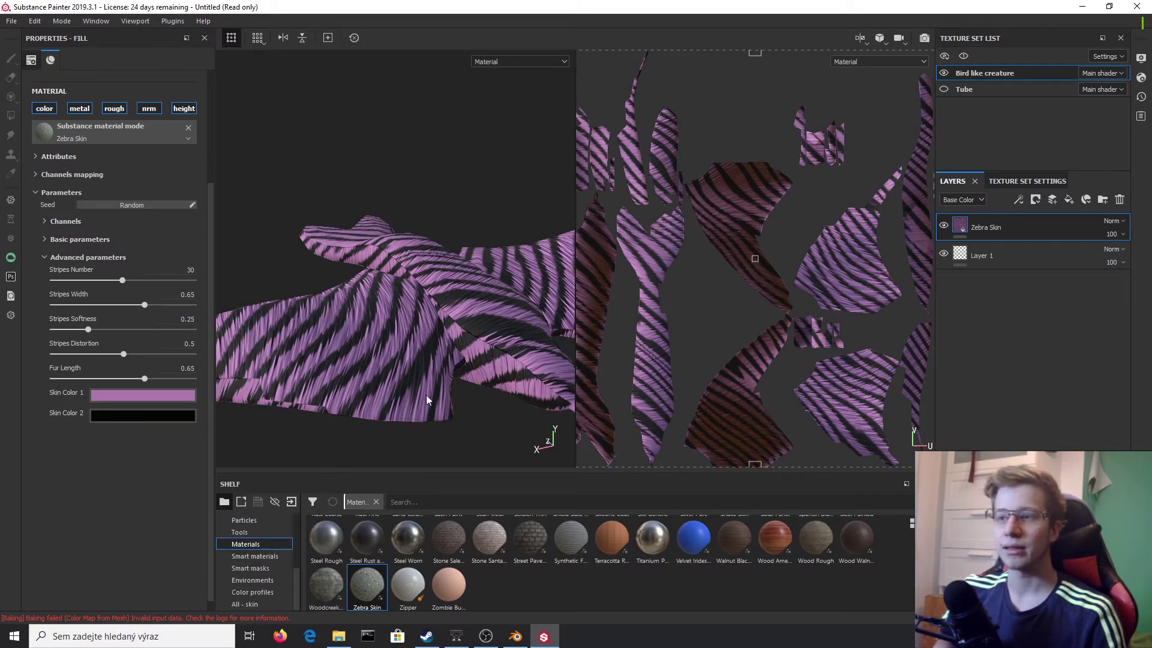
Set the Zebra Skin layer's UV scale to 1.3 and check the stripes on the bird.
alt+drag(449, 421, 378, 416)
alt+middle_drag(341, 414, 458, 287)
scroll(92, 191, up, 3)
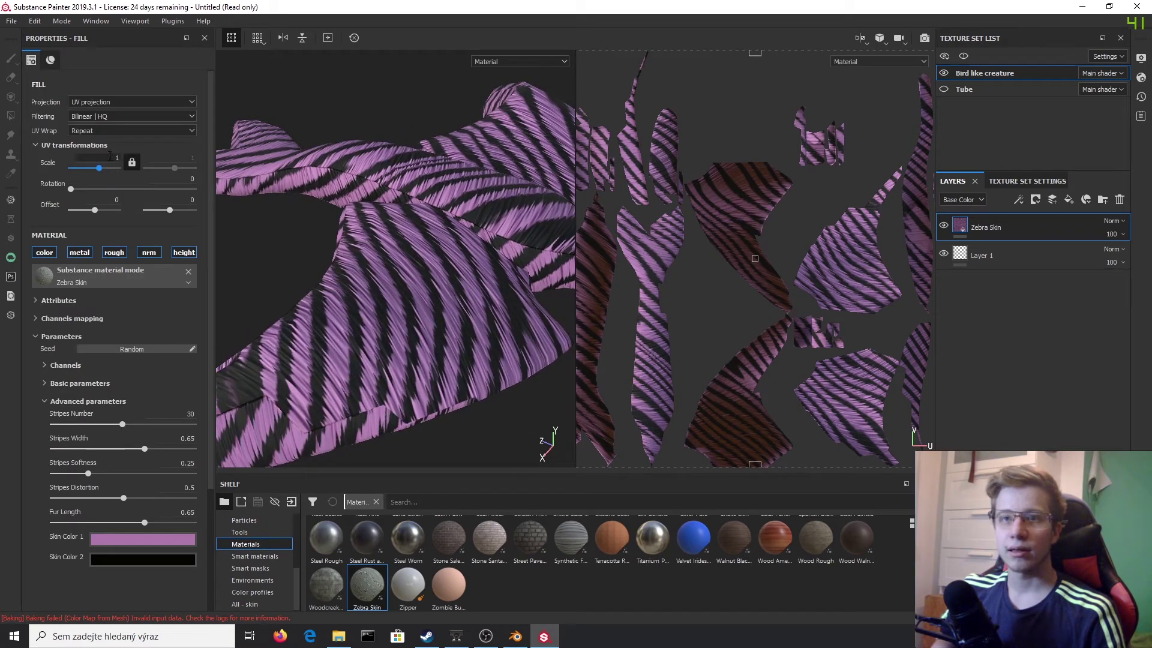
text(1.3)
key(Return)
scroll(412, 355, down, 2)
alt+drag(413, 355, 335, 361)
Add a black mask to the Zebra Skin layer and reveal only the wings with Polygon Fill in mesh mode.
right_click(1006, 223)
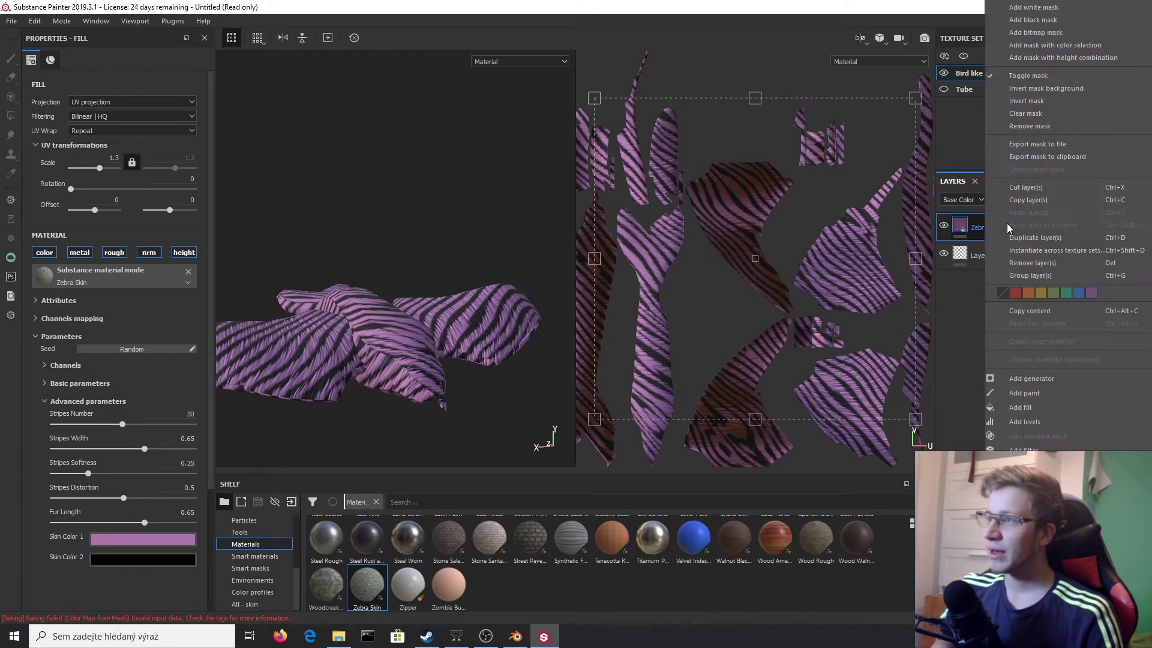
click(1068, 20)
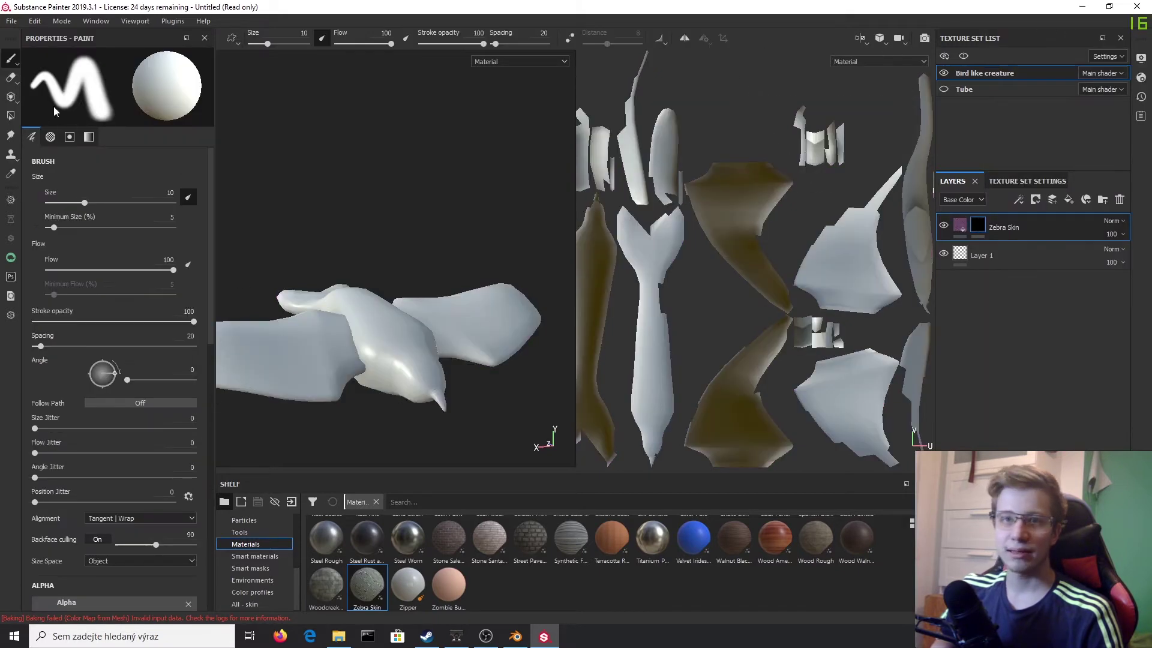
click(11, 115)
click(104, 59)
click(527, 315)
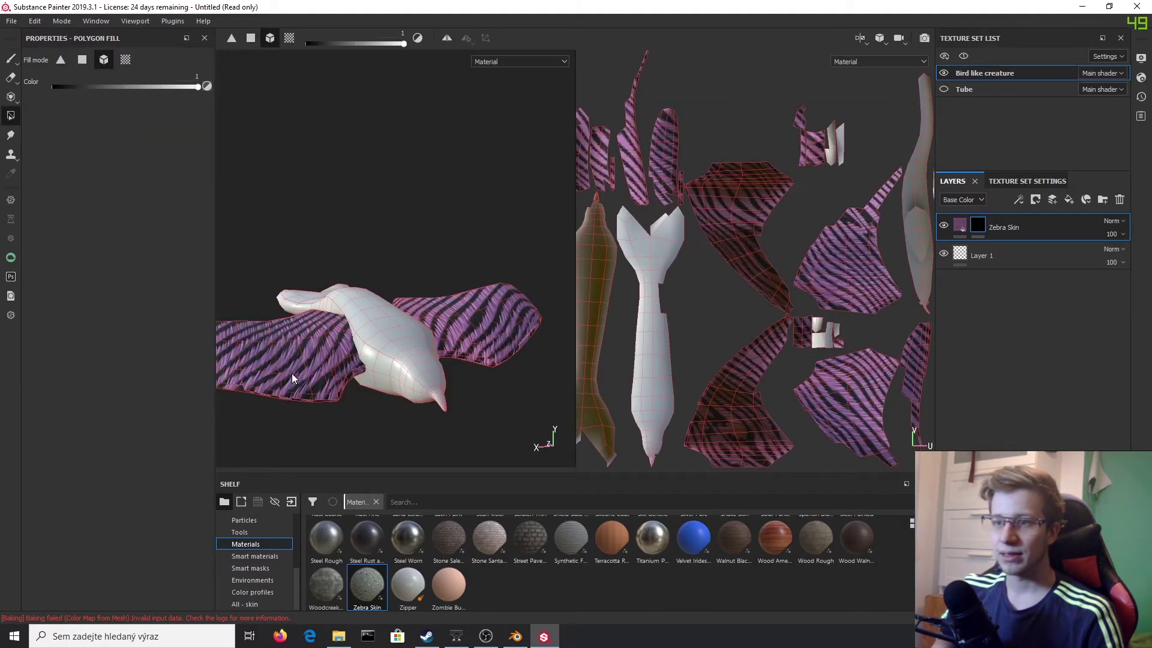
alt+drag(291, 373, 379, 376)
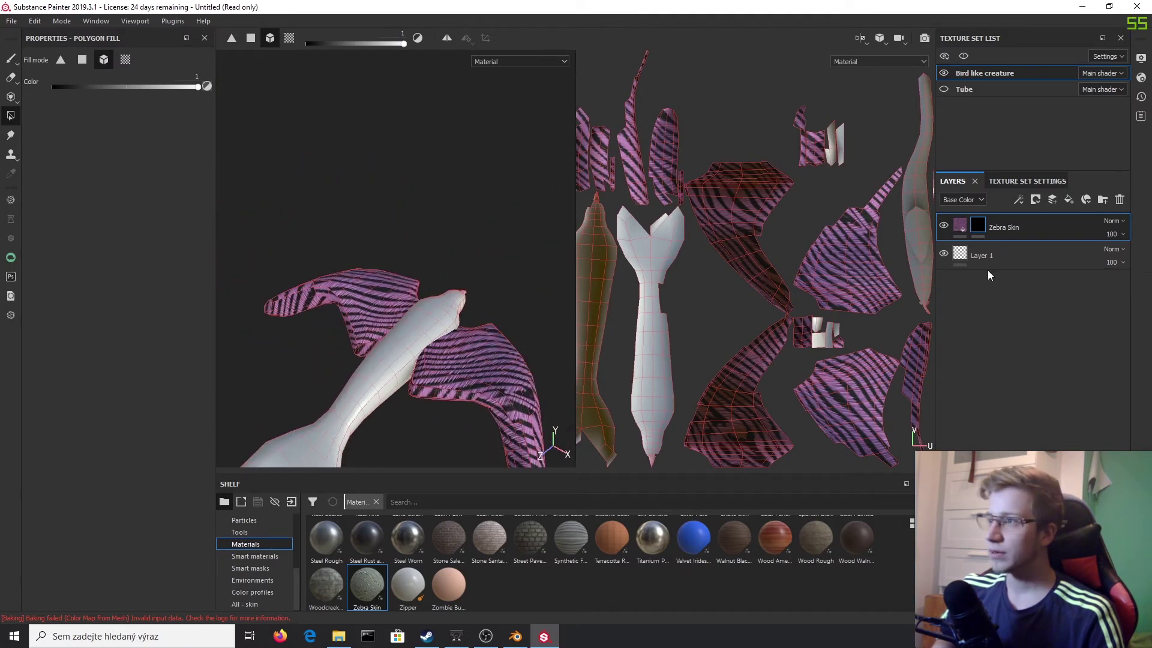
Duplicate the Zebra Skin layer and give the copy a fresh black mask that reveals only the bird's body.
key(ctrl+d)
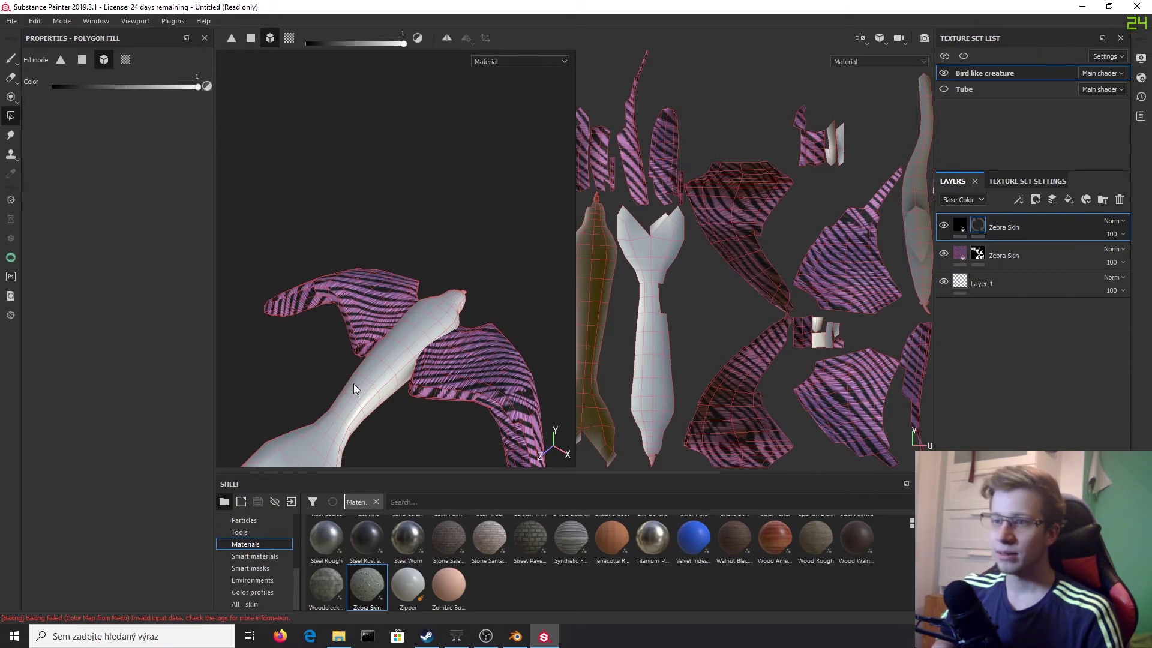
right_click(1001, 226)
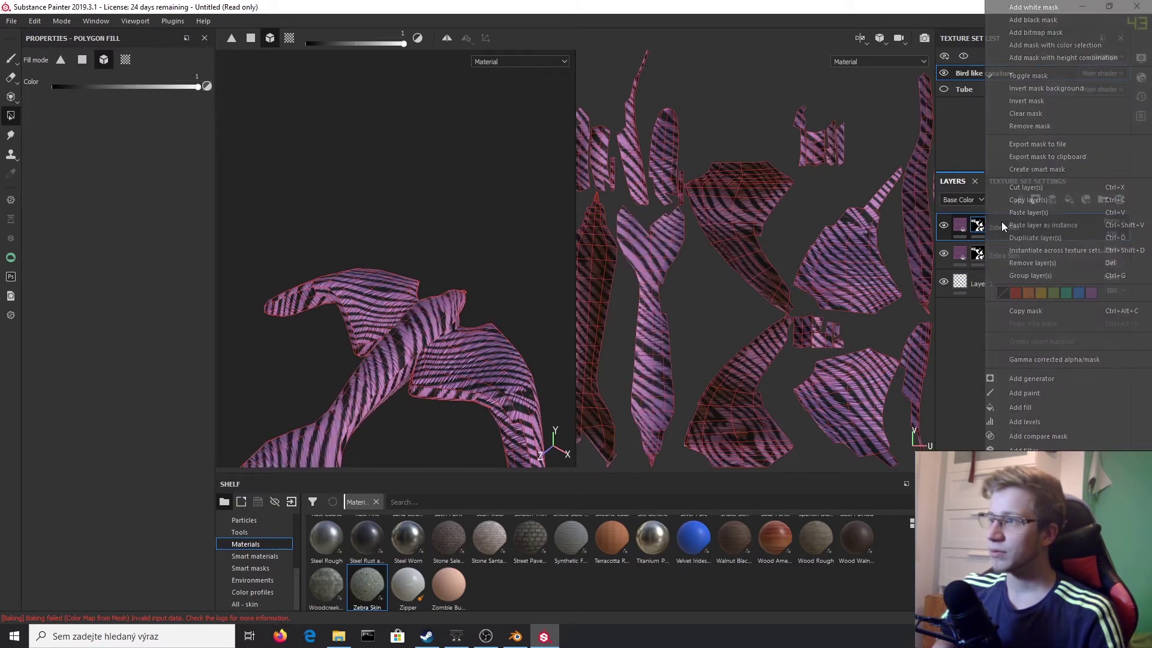
click(1055, 19)
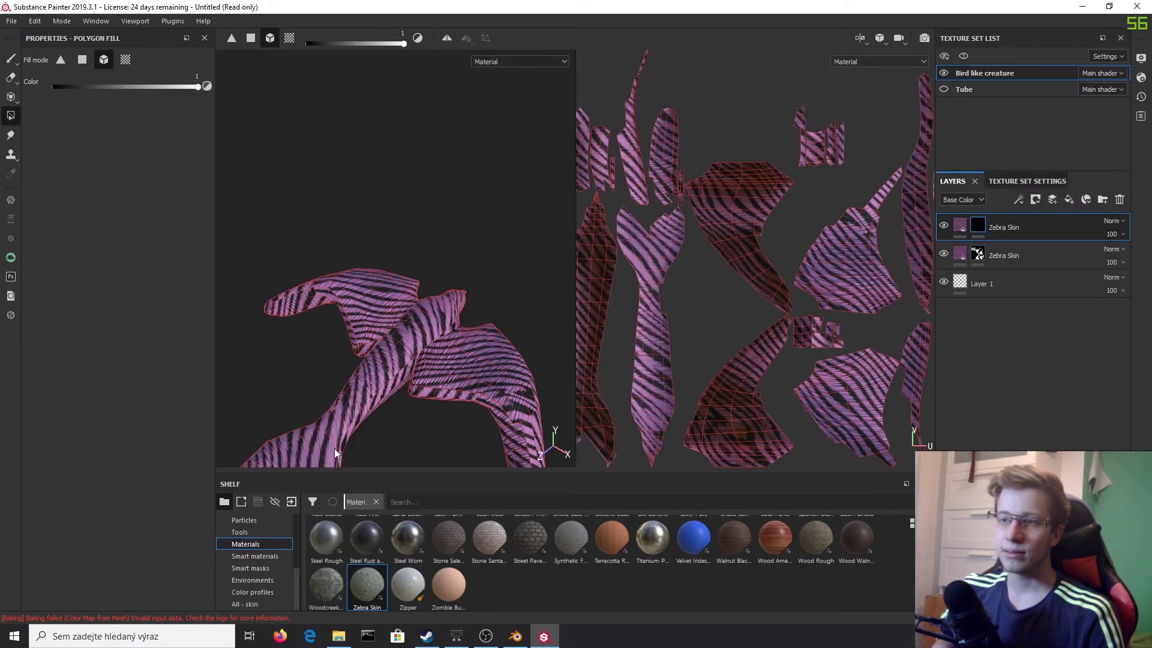
scroll(469, 392, down, 2)
scroll(470, 389, up, 4)
alt+middle_drag(470, 387, 540, 307)
Set the UV rotation of the body's Zebra Skin layer to 44.33.
click(960, 225)
mouse_move(71, 189)
mouse_down()
mouse_move(99, 184)
mouse_move(86, 185)
mouse_up()
alt+drag(280, 196, 682, 270)
Change Skin Color 1 of the body's Zebra Skin layer to a pale pink and check the bird from several angles.
click(44, 401)
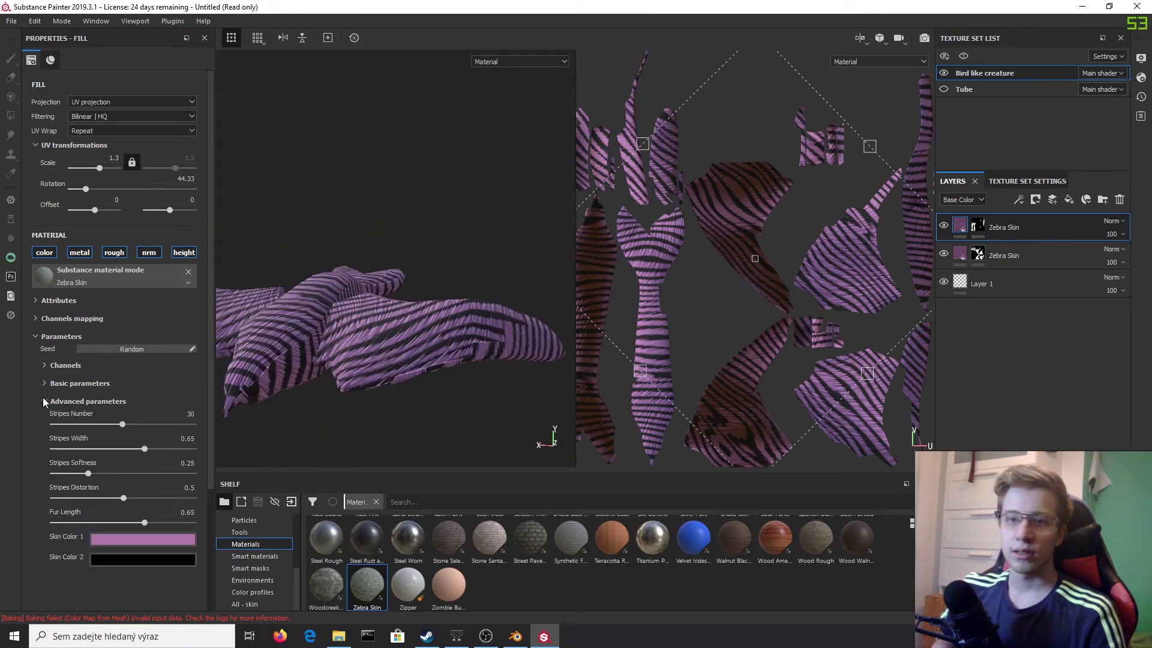
click(143, 535)
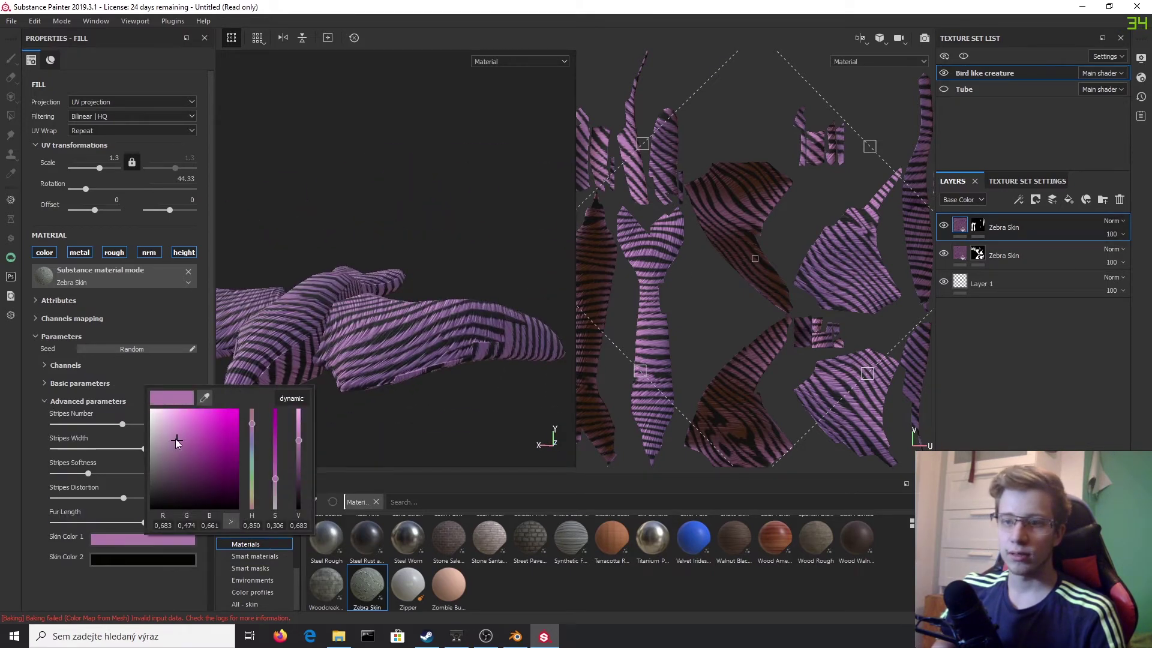
drag(177, 442, 161, 415)
alt+drag(252, 300, 462, 229)
scroll(375, 306, up, 2)
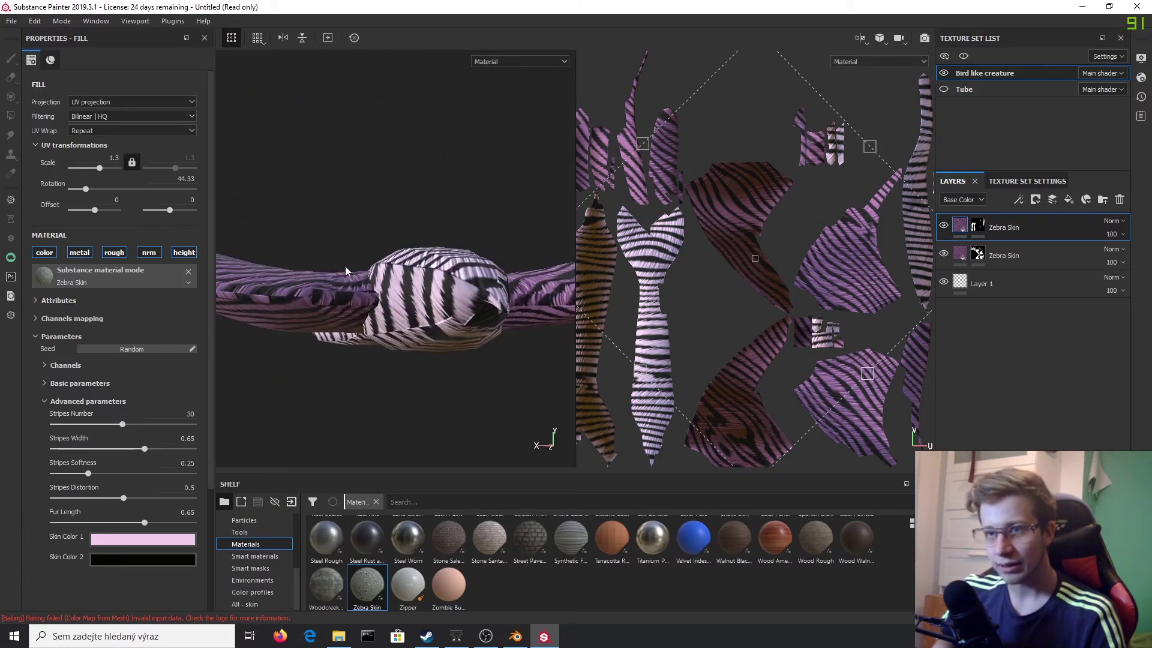
alt+drag(347, 271, 372, 312)
alt+drag(312, 332, 783, 266)
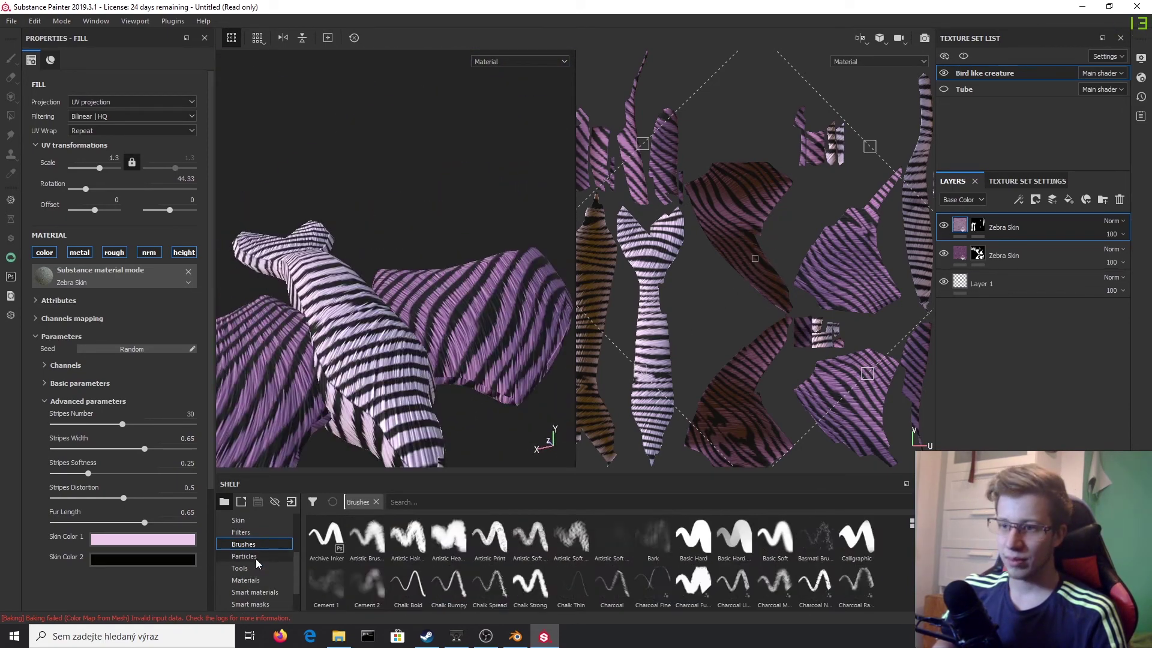
Show the Tools presets in the shelf.
click(251, 572)
scroll(250, 573, up, 3)
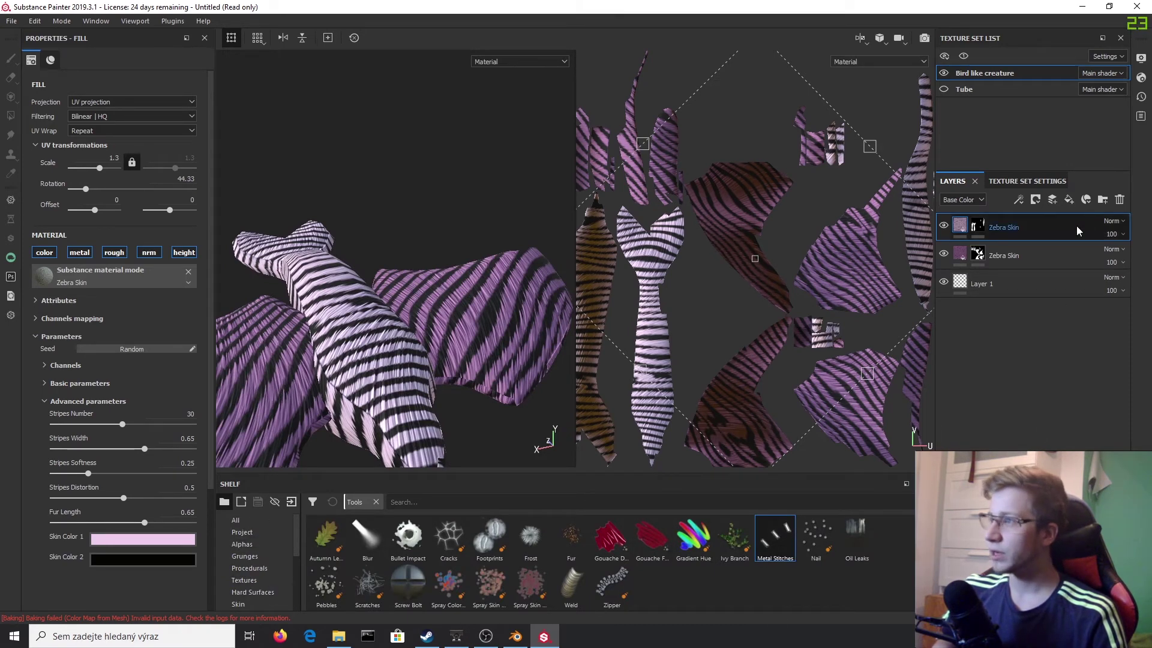
click(1070, 201)
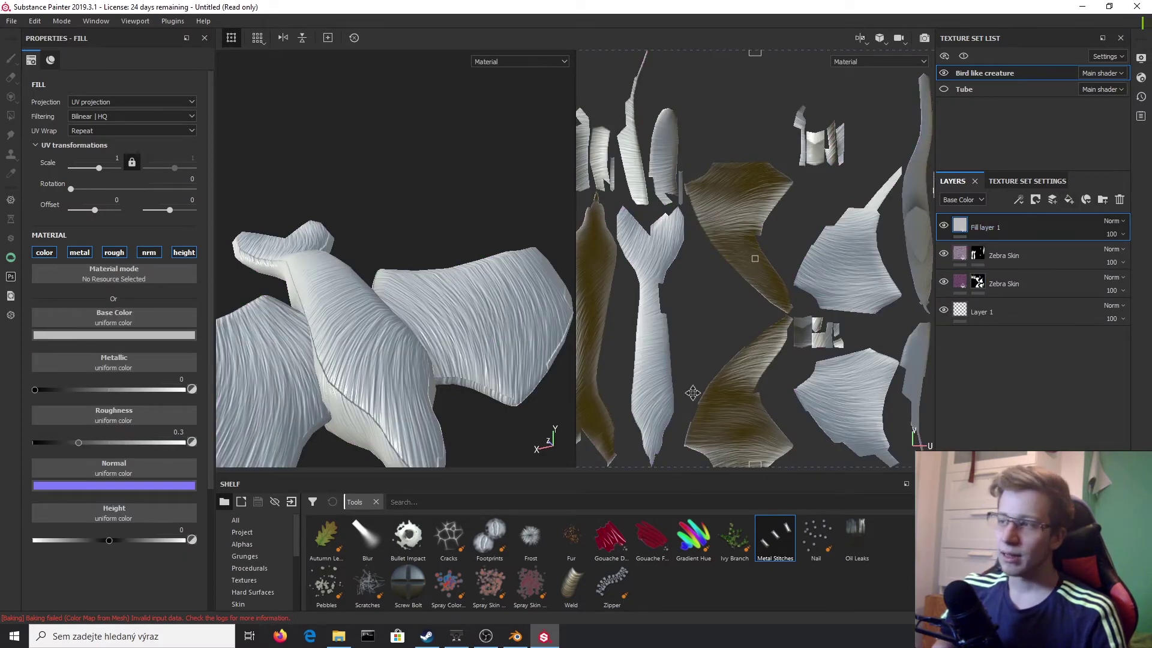
right_click(1038, 230)
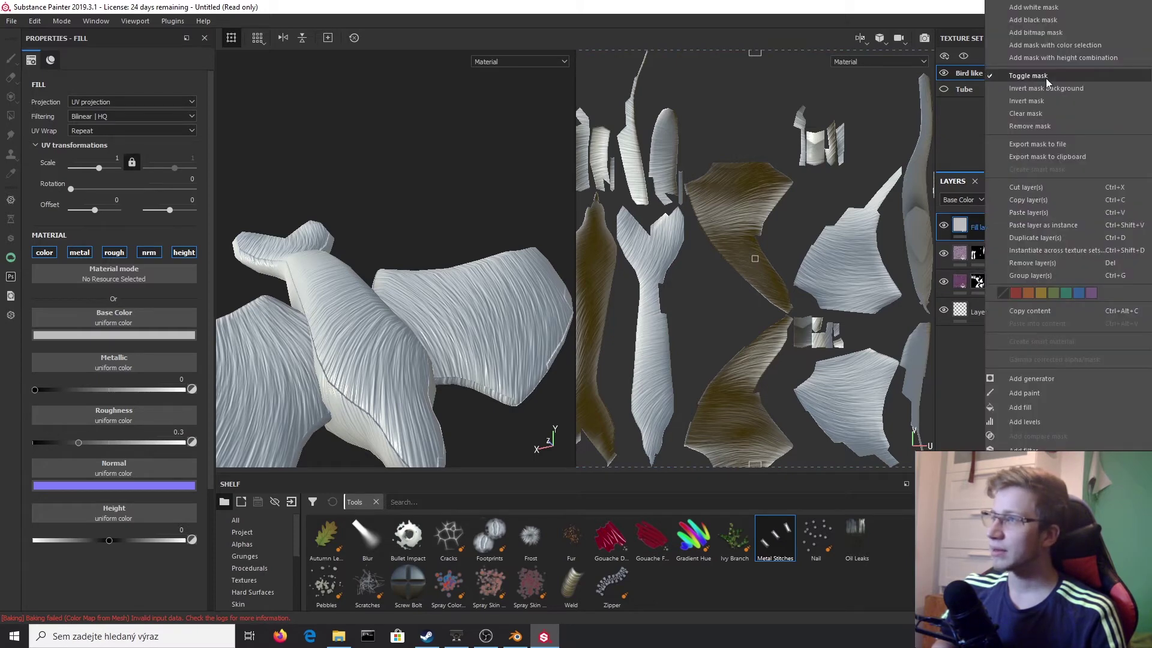
click(949, 324)
key(Delete)
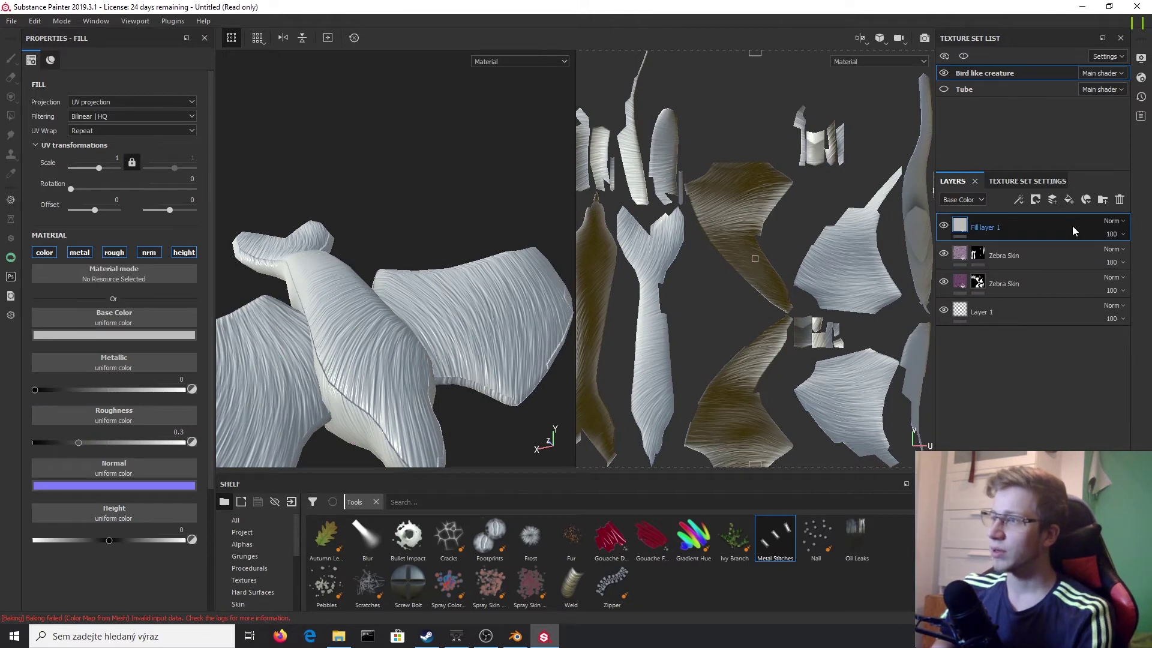
Add an empty paint layer above both Zebra Skin layers.
click(1052, 201)
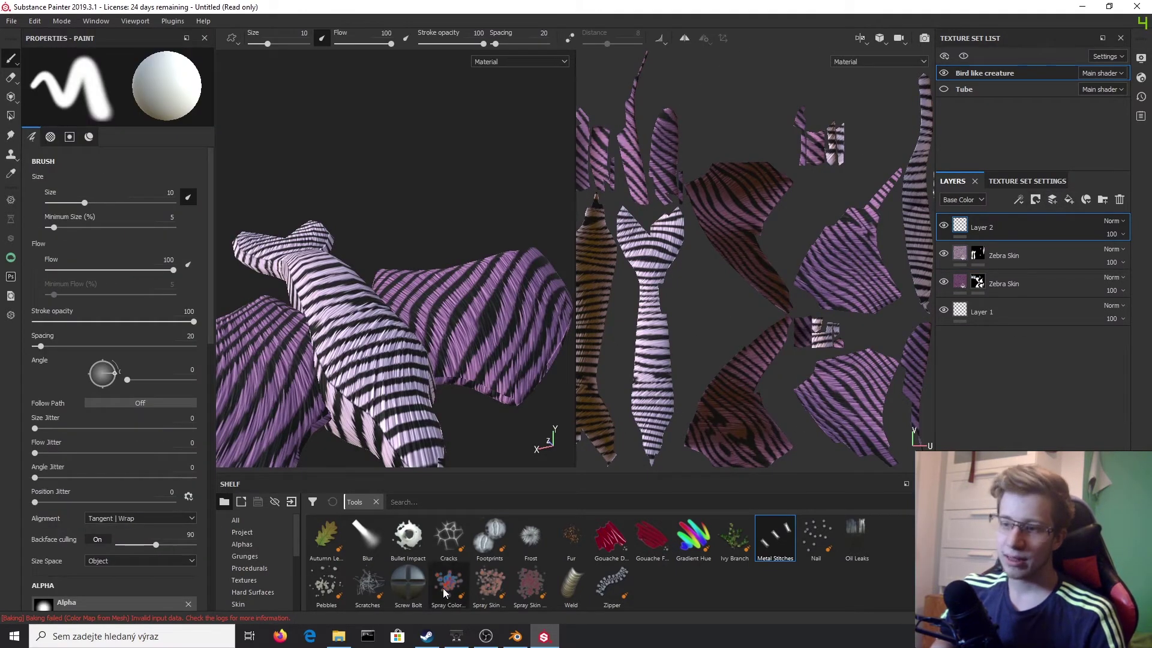
Load the Metal Stitches tool, undo the oversized test stroke on the bird and set the brush size to 1.05.
click(770, 548)
drag(378, 271, 315, 214)
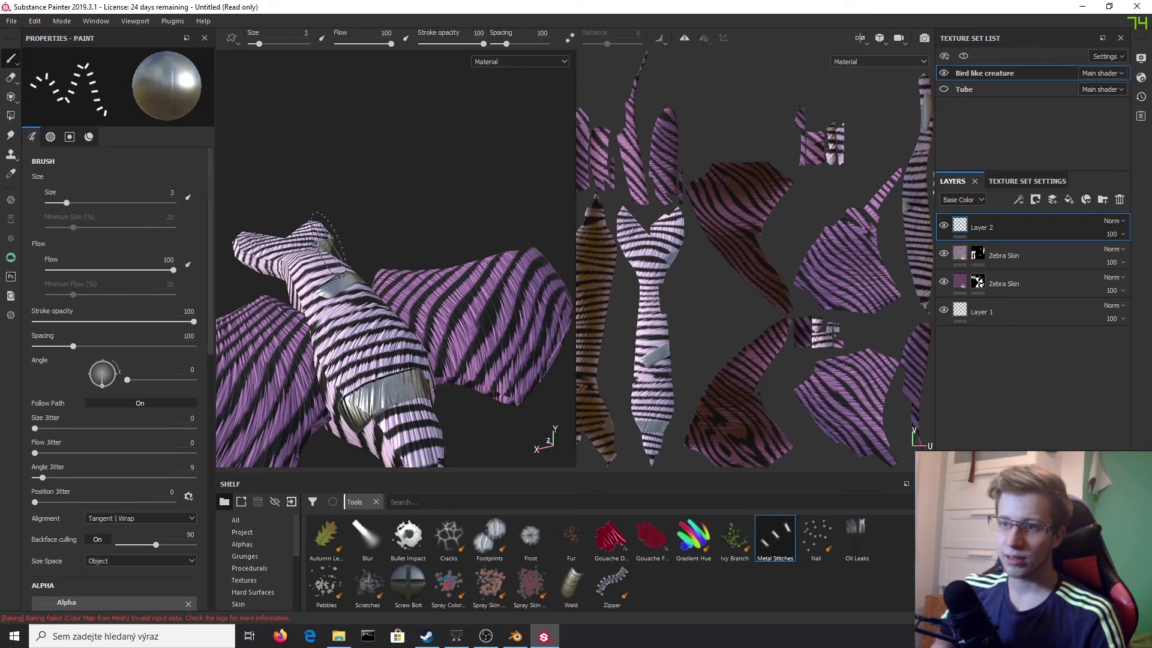
key(ctrl+z)
right_click(394, 286)
drag(442, 441, 434, 441)
click(366, 224)
Turn on symmetry and paint a row of metal stitches along the side of the bird's body up to the tail tips.
alt+drag(339, 315, 590, 327)
alt+drag(311, 282, 347, 347)
scroll(358, 305, down, 3)
scroll(348, 347, up, 4)
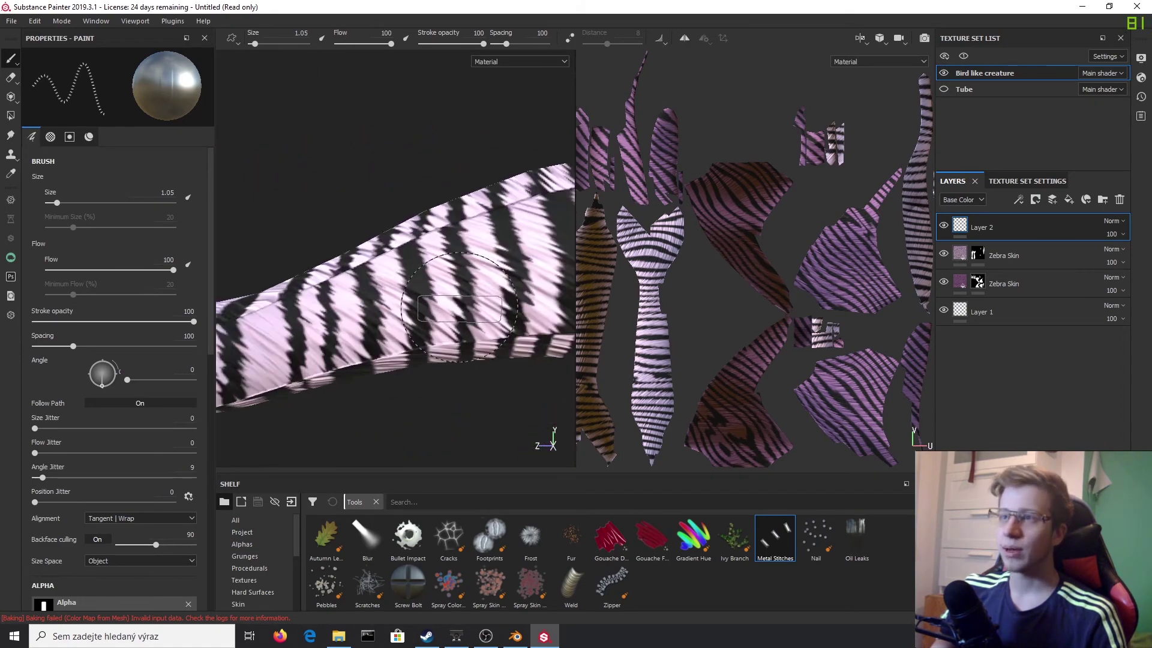
scroll(348, 347, down, 2)
alt+drag(387, 292, 300, 286)
scroll(495, 280, up, 3)
alt+drag(432, 282, 579, 336)
scroll(456, 330, down, 5)
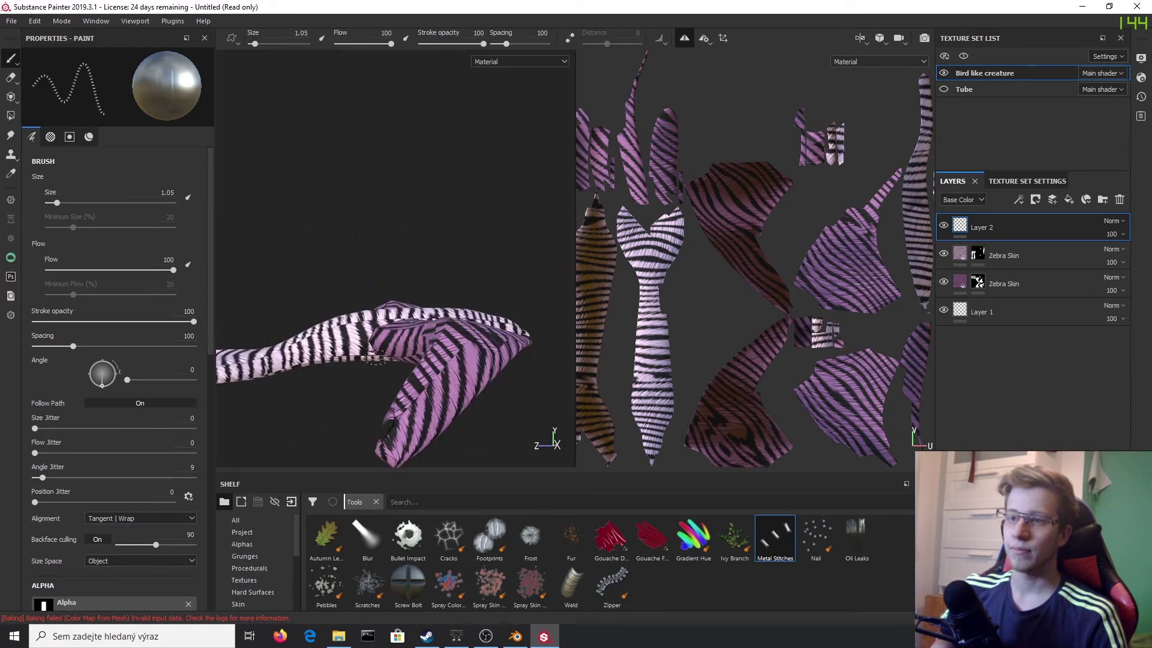
alt+middle_drag(432, 327, 655, 298)
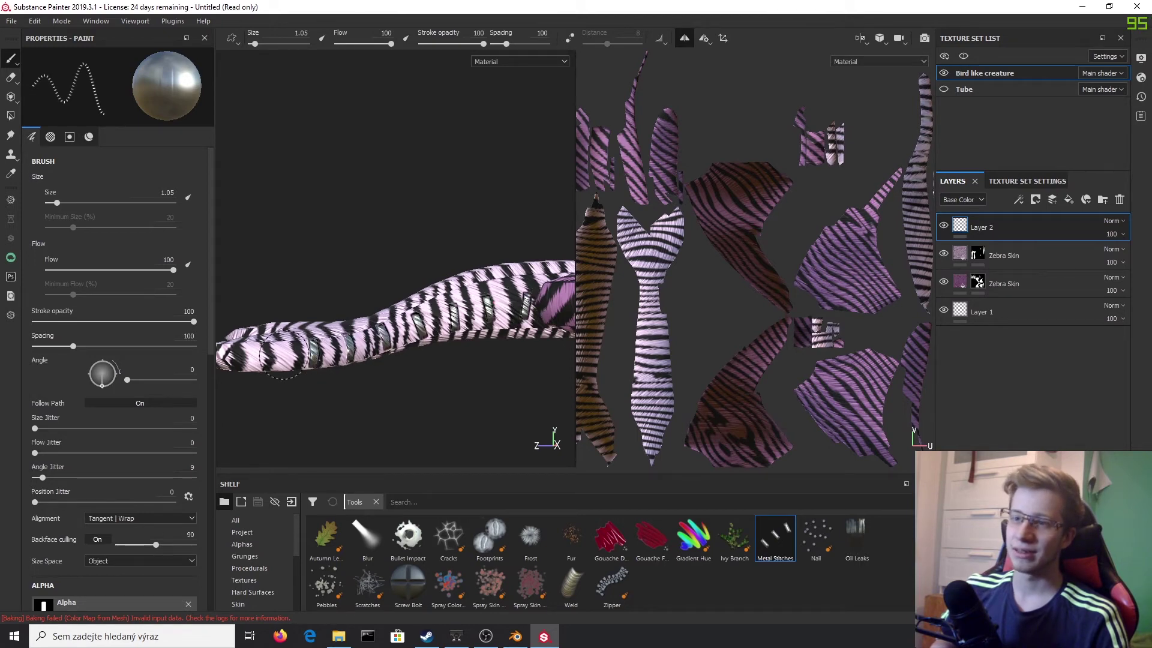
alt+drag(425, 368, 369, 373)
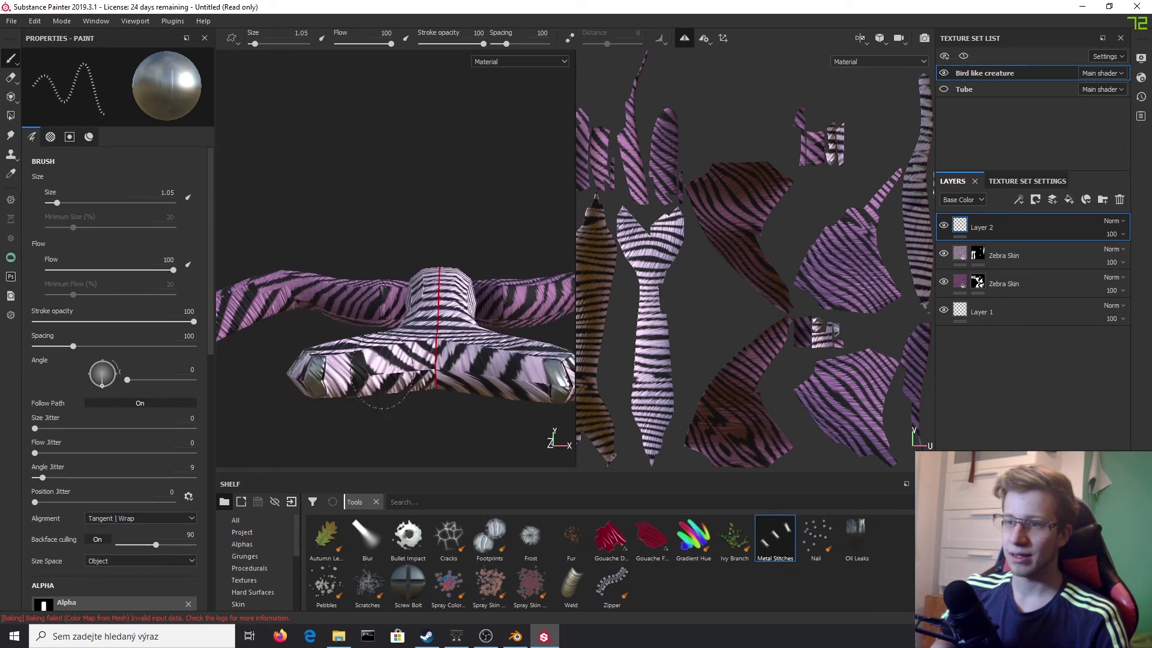
Paint a row of metal stitches along the edge of the bird's wings.
alt+drag(397, 424, 624, 360)
scroll(278, 384, down, 6)
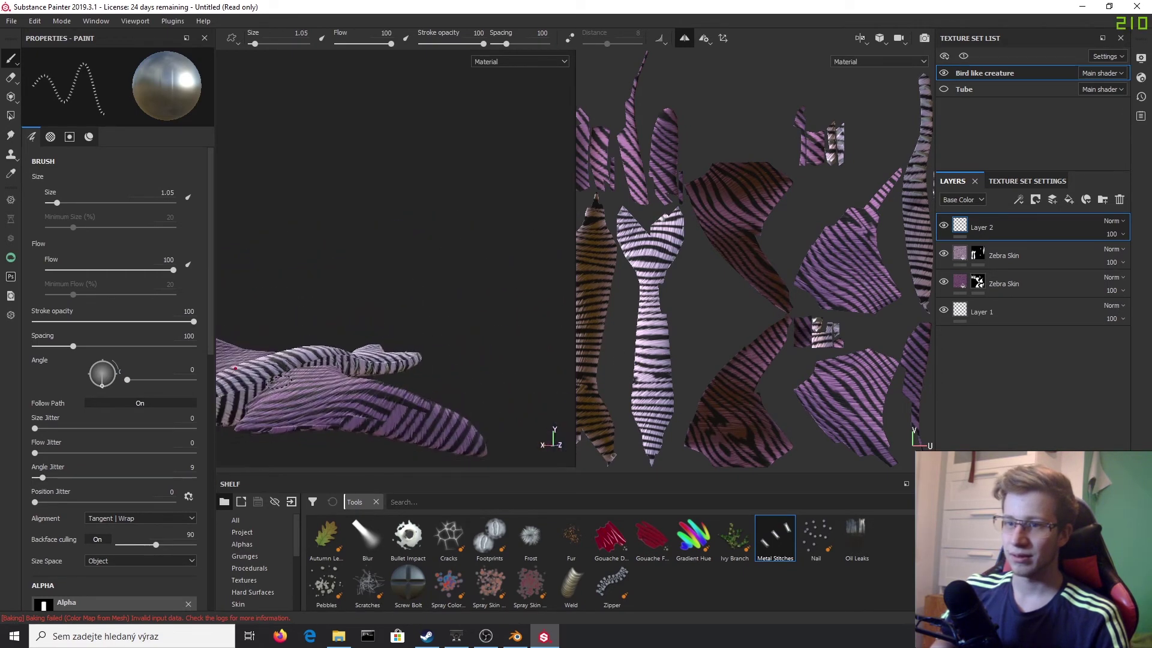
alt+drag(363, 369, 321, 369)
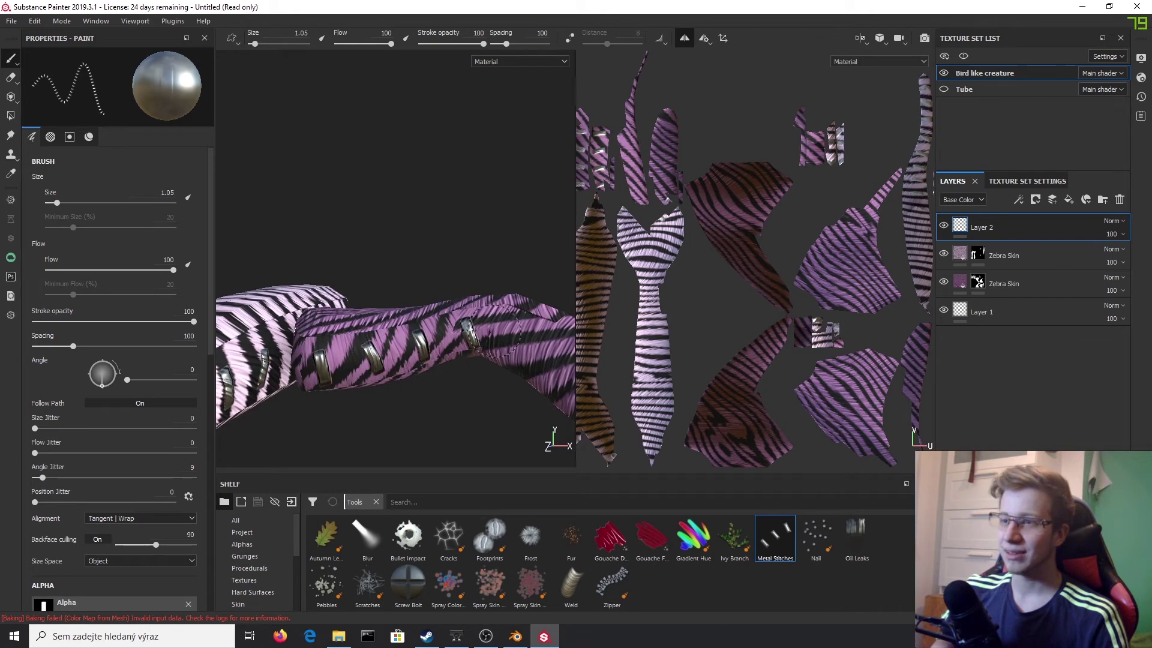
alt+drag(543, 387, 449, 327)
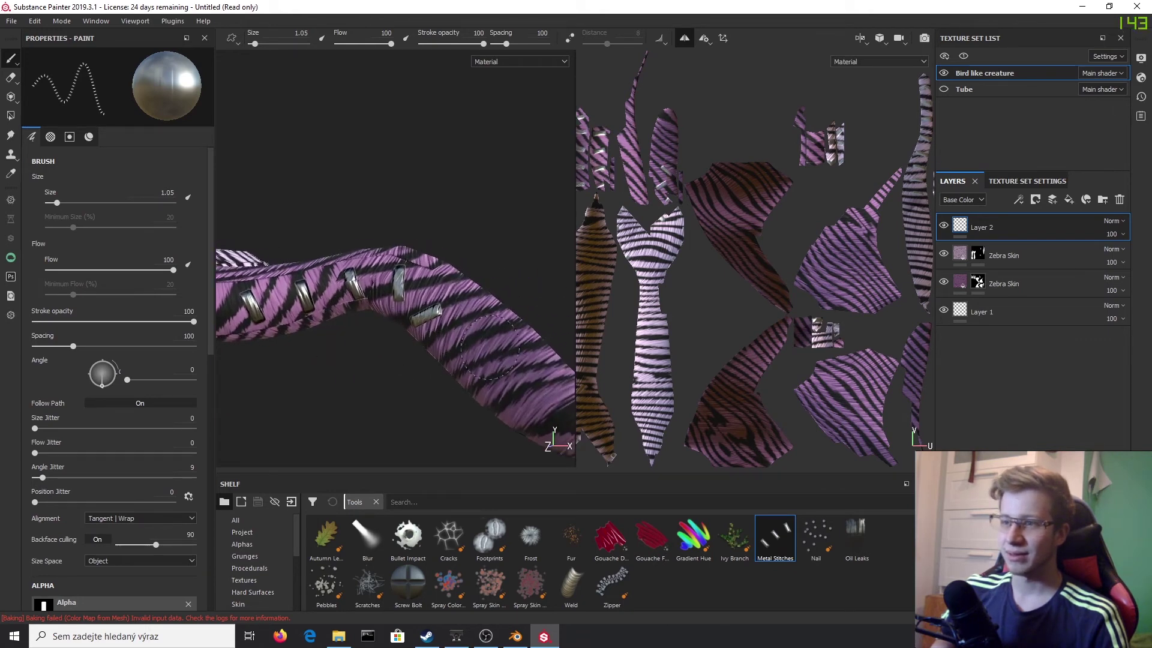
mouse_move(550, 412)
alt+mouse_down()
mouse_move(439, 409)
mouse_move(463, 254)
mouse_move(501, 386)
mouse_move(689, 342)
mouse_move(540, 336)
mouse_move(362, 300)
alt+mouse_up()
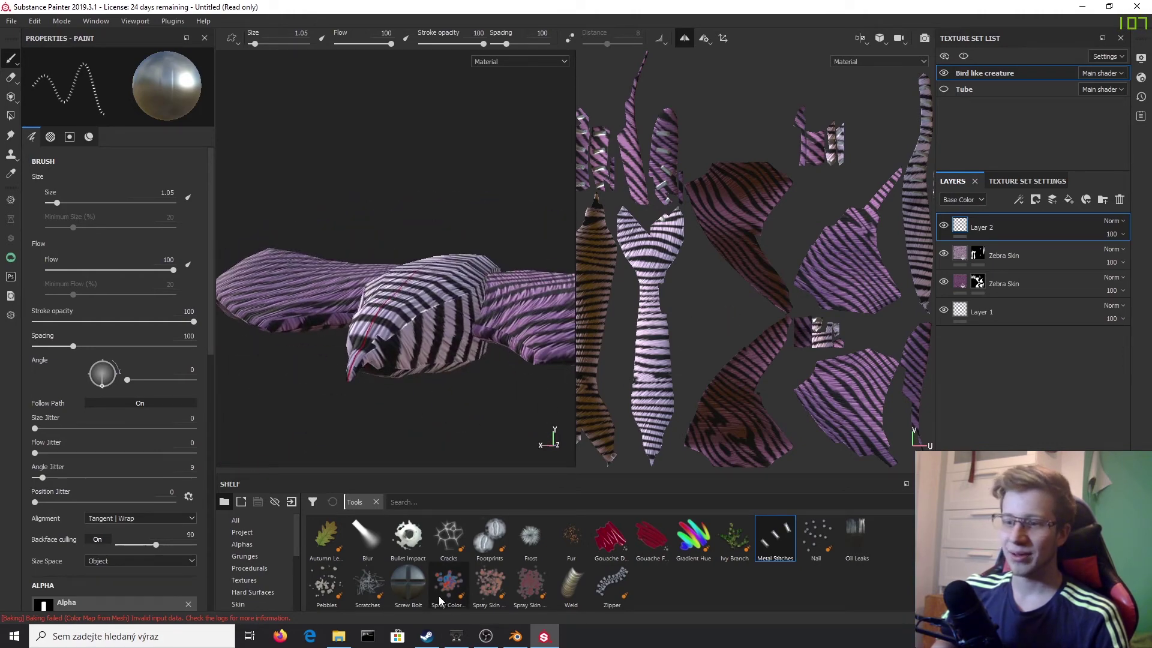
Load the Screw Bolt tool and set its brush size to 0.81.
click(414, 598)
alt+drag(360, 351, 419, 334)
right_click(419, 335)
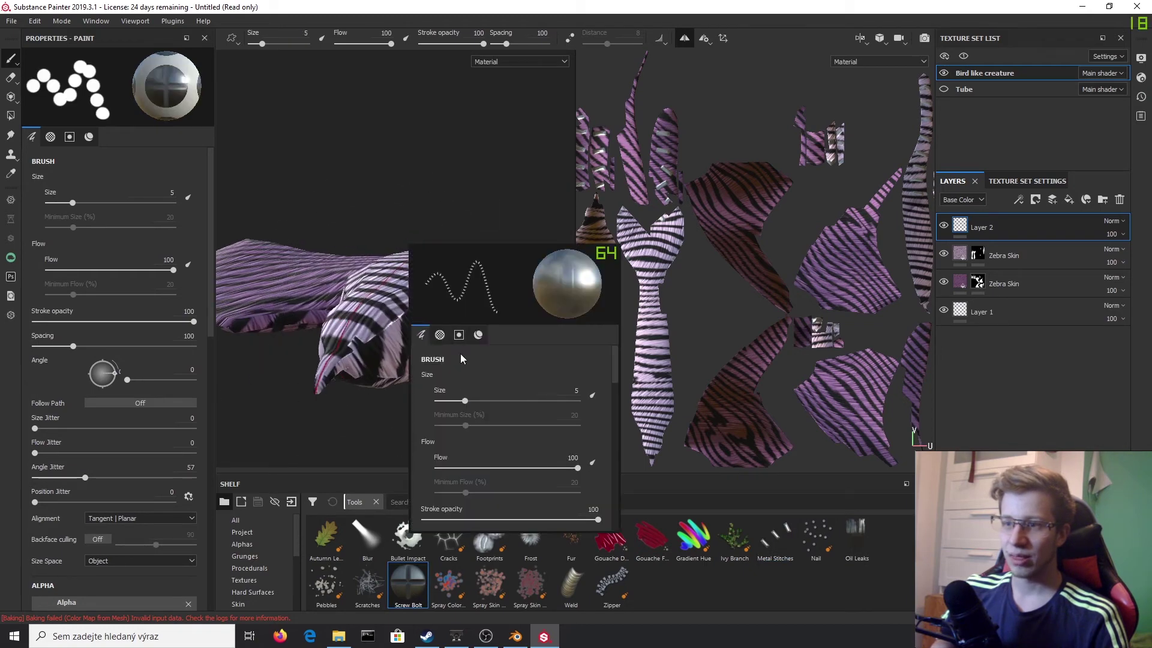
drag(465, 400, 445, 401)
click(378, 391)
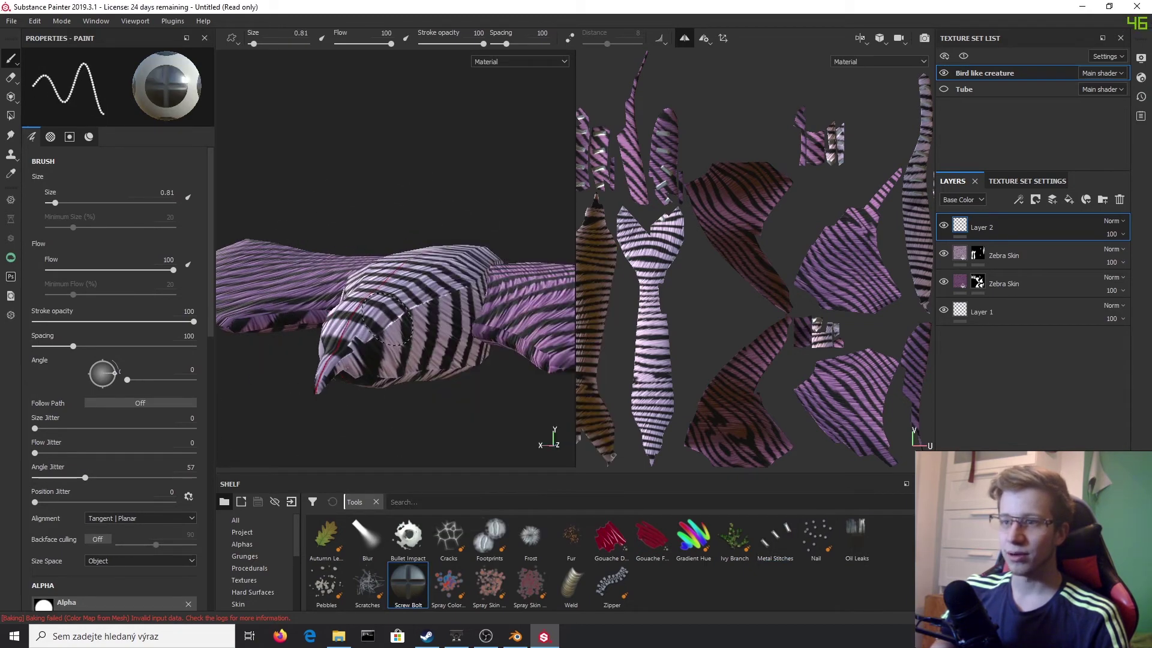
Undo the oversized screw bolt on the bird's head and stamp one at brush size 0.37 as its eye.
click(387, 319)
scroll(504, 396, down, 2)
scroll(504, 396, up, 6)
mouse_move(504, 387)
alt+mouse_down()
mouse_move(355, 367)
mouse_move(379, 346)
alt+mouse_up()
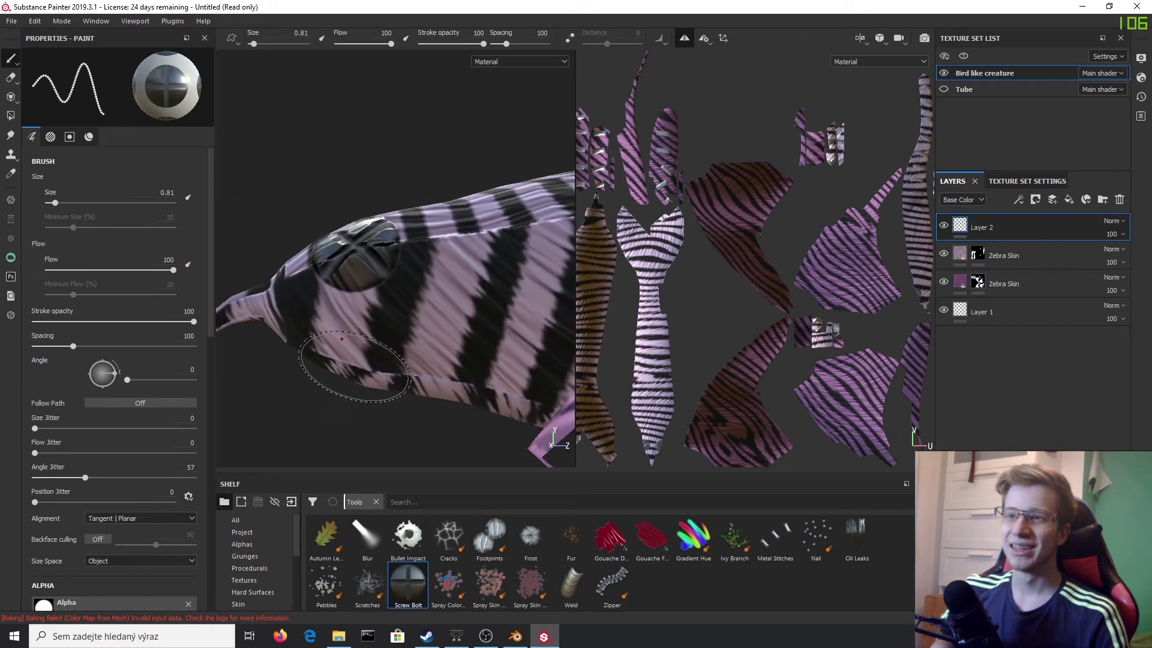
key(ctrl+z)
right_click(403, 297)
click(356, 265)
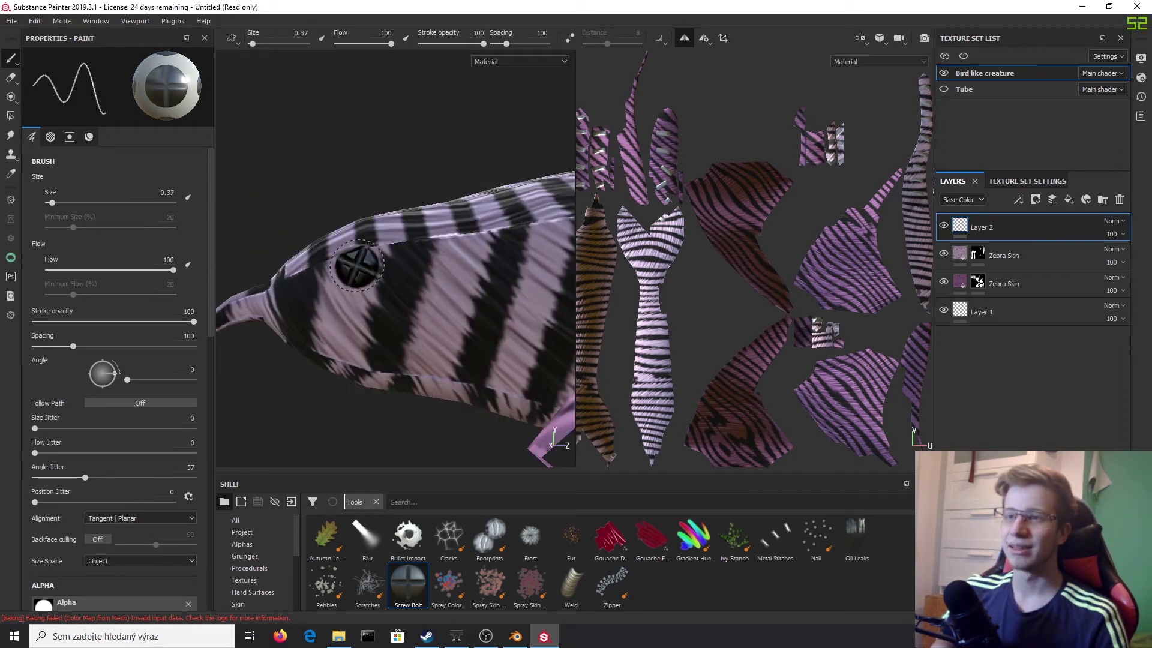
scroll(290, 413, down, 3)
alt+drag(332, 384, 557, 424)
alt+middle_drag(556, 425, 378, 396)
scroll(378, 396, up, 3)
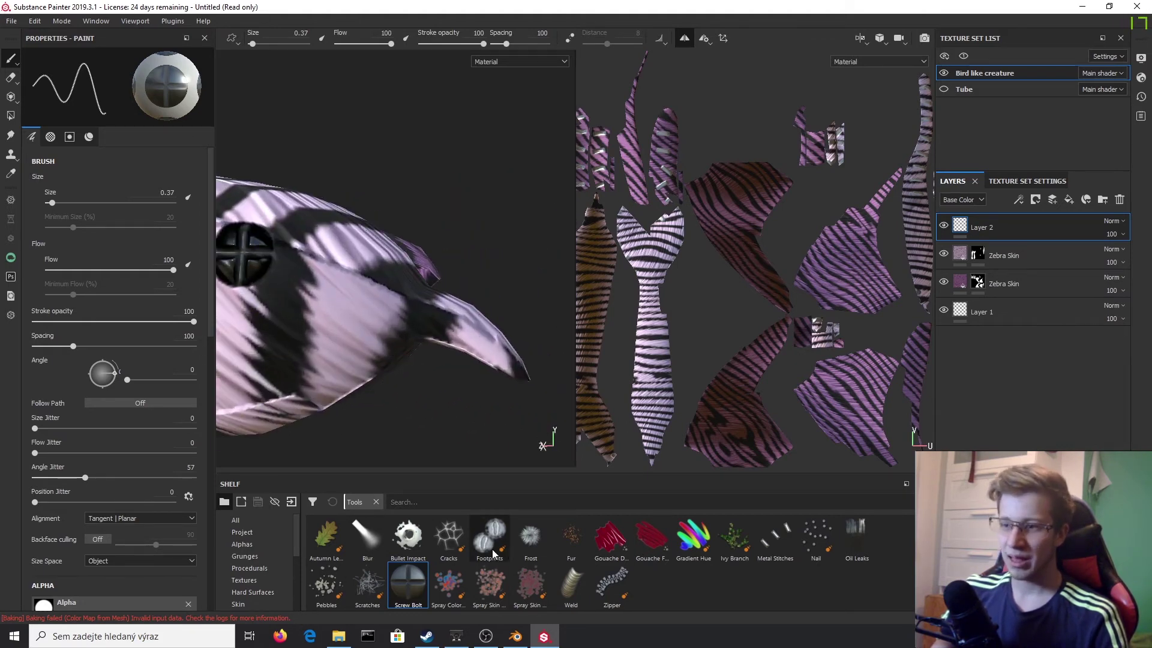
click(264, 582)
click(261, 568)
click(258, 544)
click(251, 533)
click(267, 580)
scroll(266, 580, down, 2)
click(266, 580)
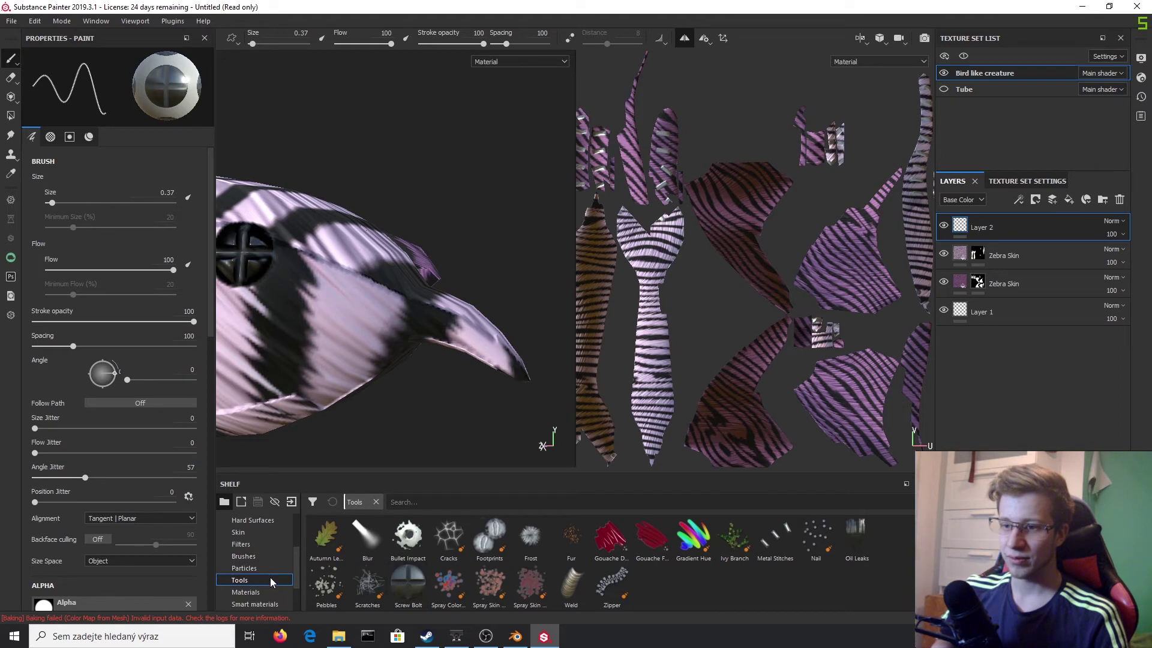
click(372, 596)
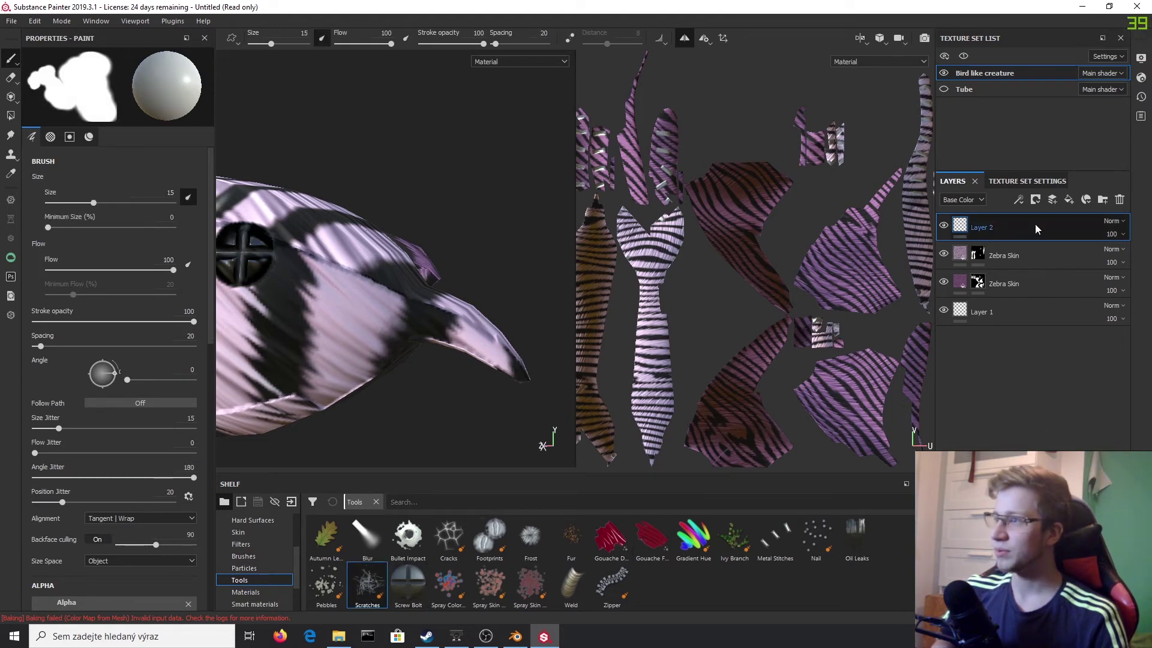
click(1068, 197)
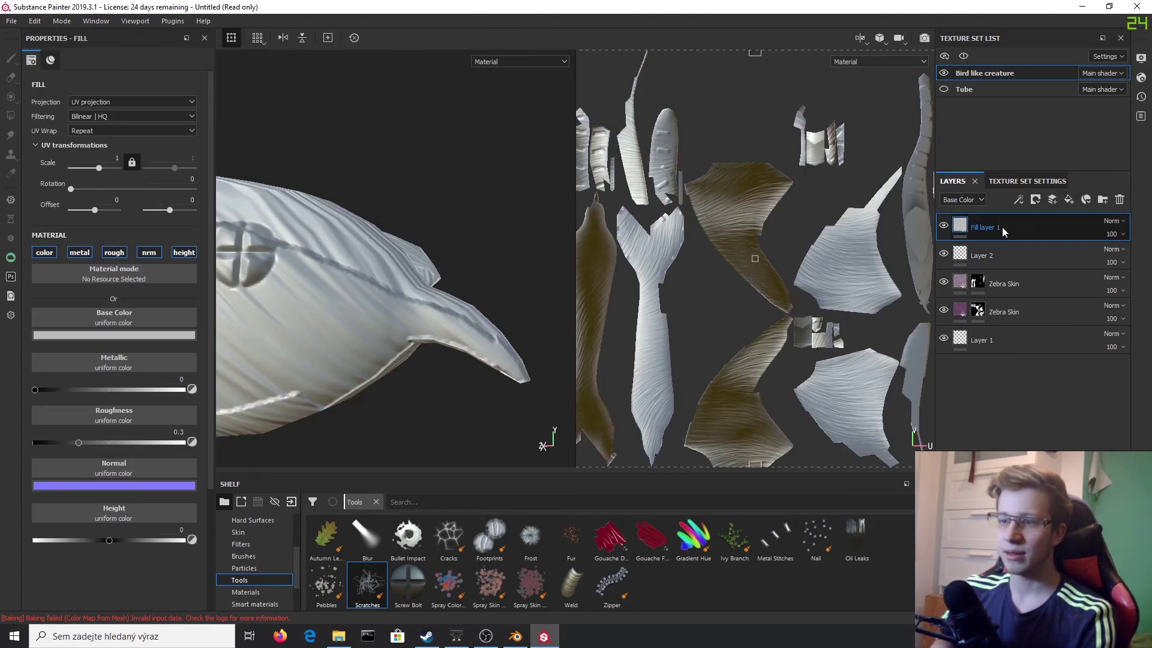
key(Delete)
Find rainbow_anodized_metal among the shelf materials and add it as a fill layer above Layer 2.
click(267, 559)
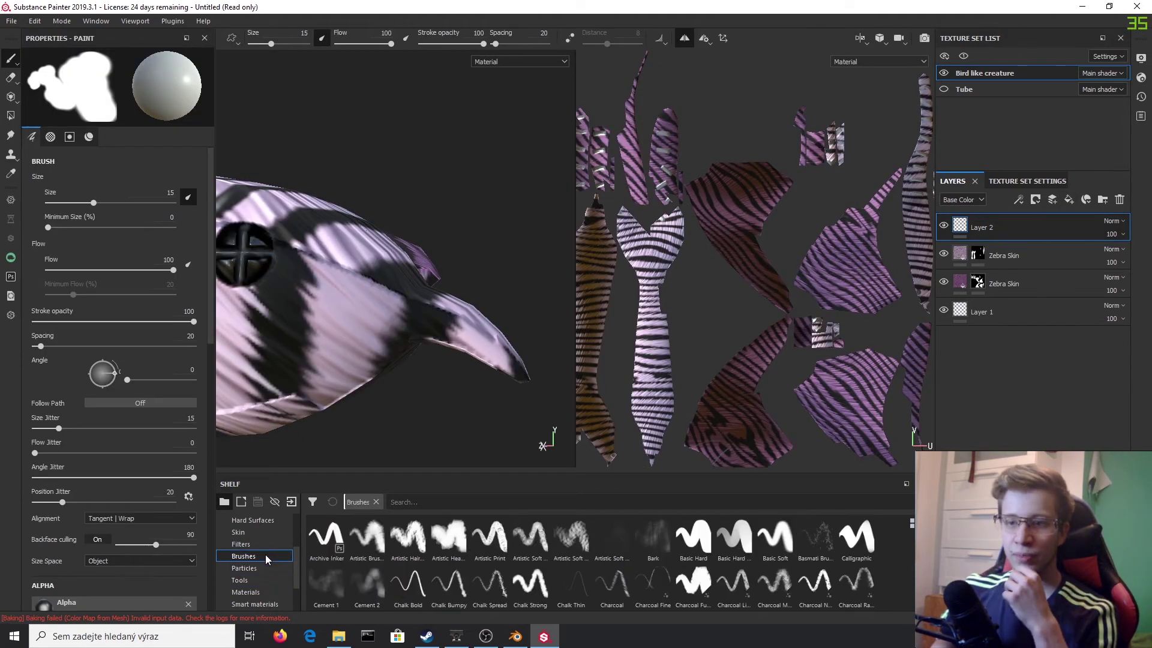
click(257, 592)
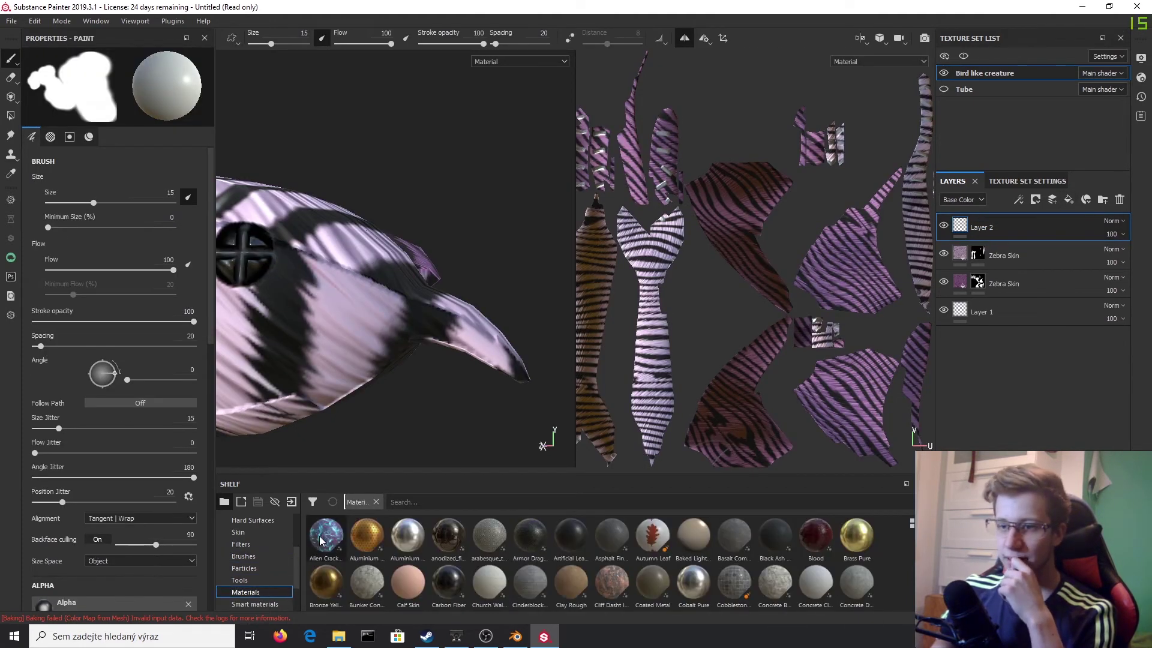
scroll(654, 554, down, 5)
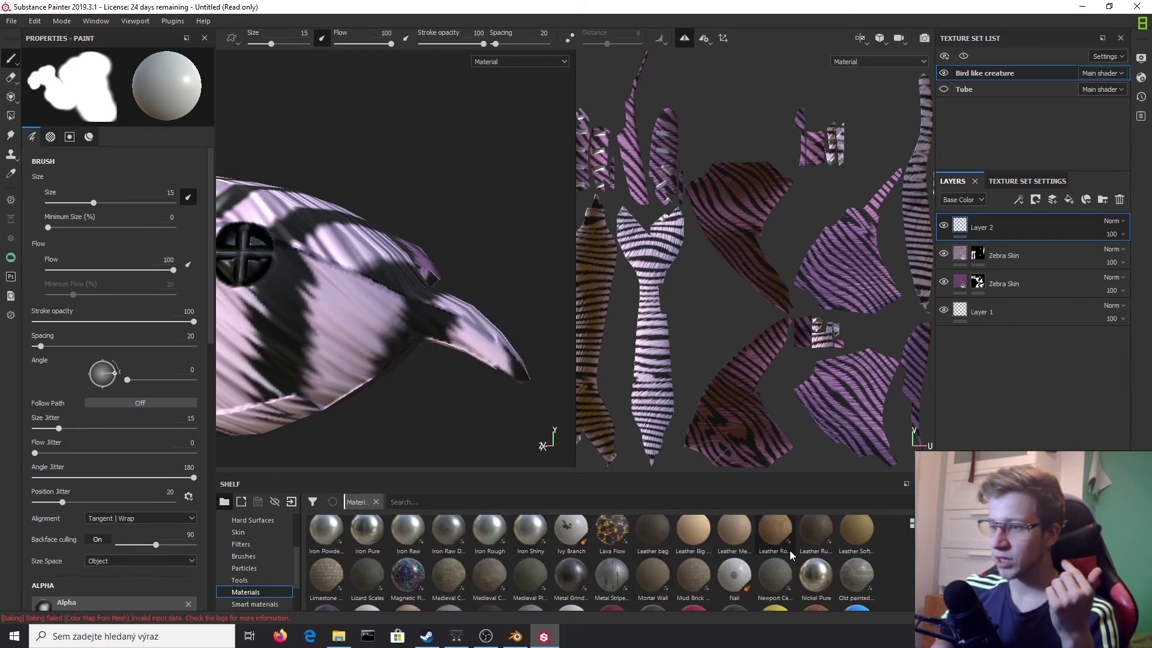
scroll(798, 556, down, 3)
drag(752, 541, 1059, 224)
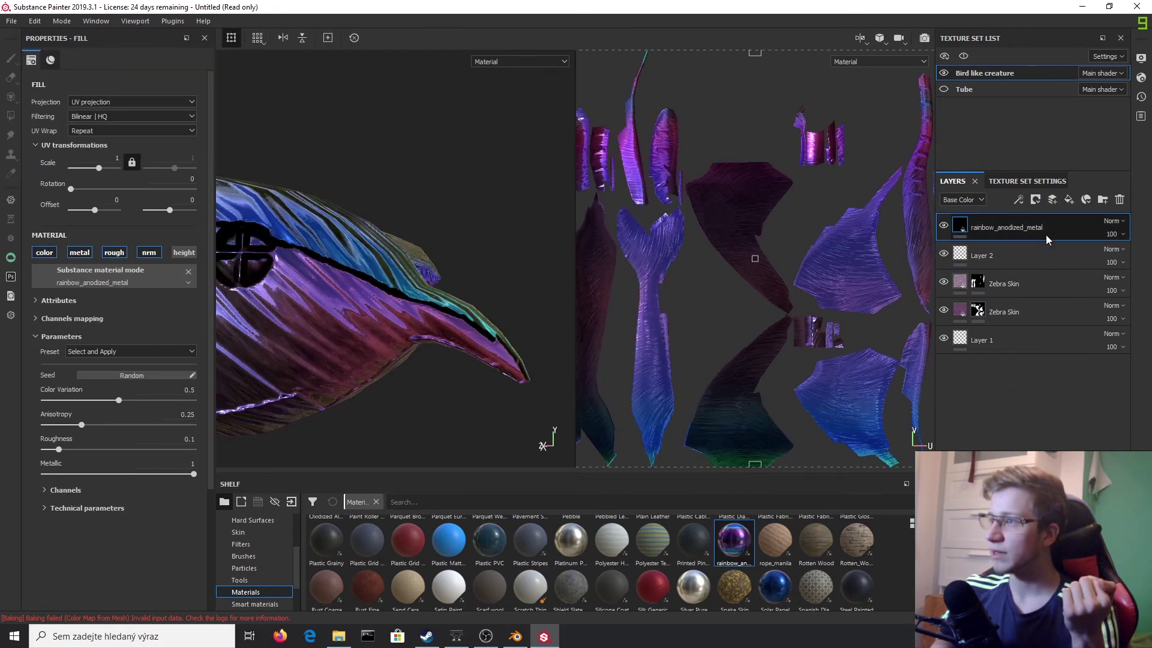
Add a black mask to the rainbow_anodized_metal layer and reveal the metal only on the bird's beak with Polygon Fill.
right_click(1046, 235)
click(1067, 25)
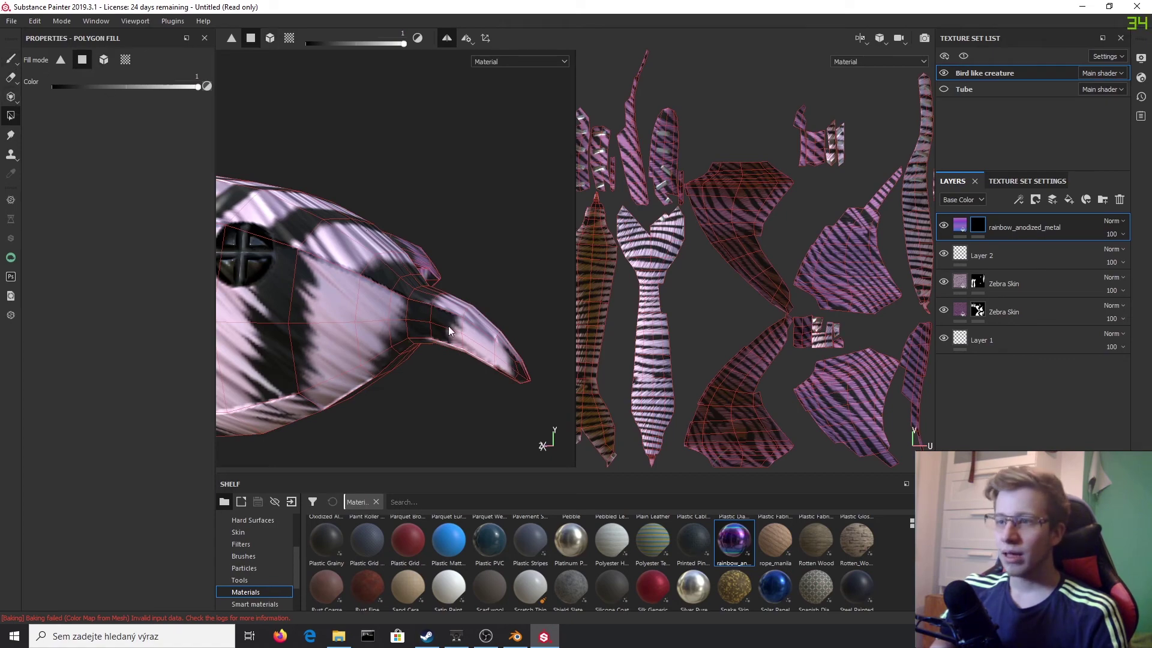
mouse_move(475, 390)
mouse_down()
mouse_move(464, 392)
mouse_move(496, 391)
mouse_up()
drag(481, 254, 291, 292)
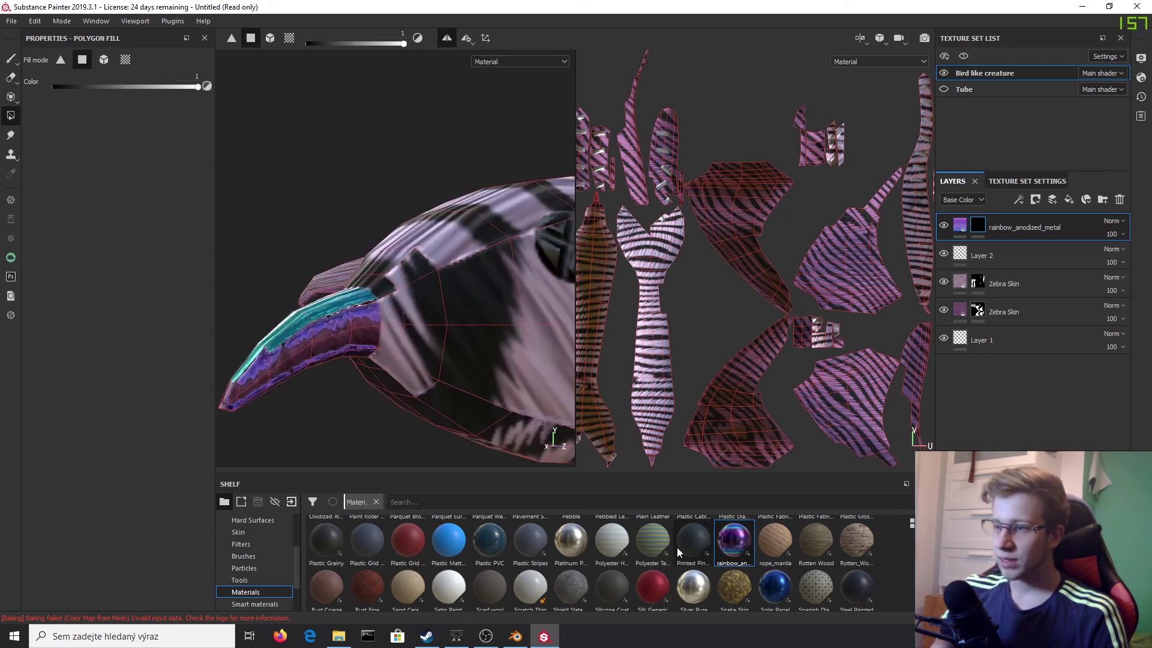
mouse_move(746, 567)
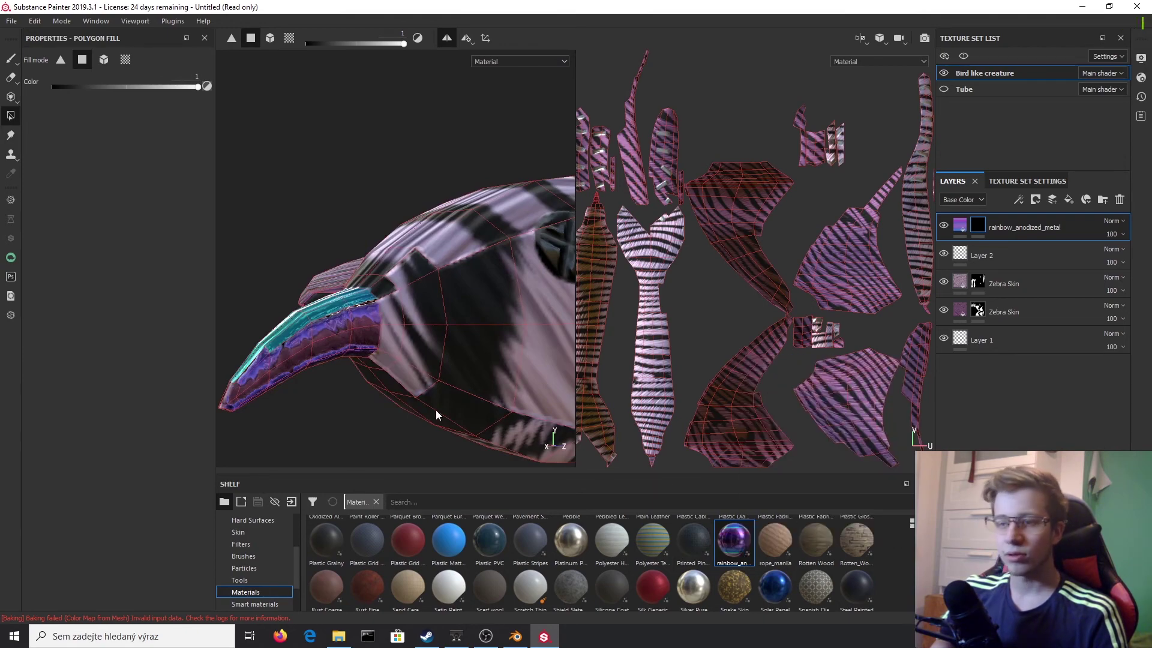
alt+drag(394, 384, 351, 336)
Switch back to the Paint tool and turn off symmetry.
click(10, 59)
mouse_move(336, 288)
alt+mouse_down()
mouse_move(366, 318)
mouse_move(432, 324)
mouse_move(405, 294)
alt+mouse_up()
scroll(405, 294, down, 3)
scroll(405, 294, up, 4)
alt+drag(414, 252, 515, 120)
click(684, 39)
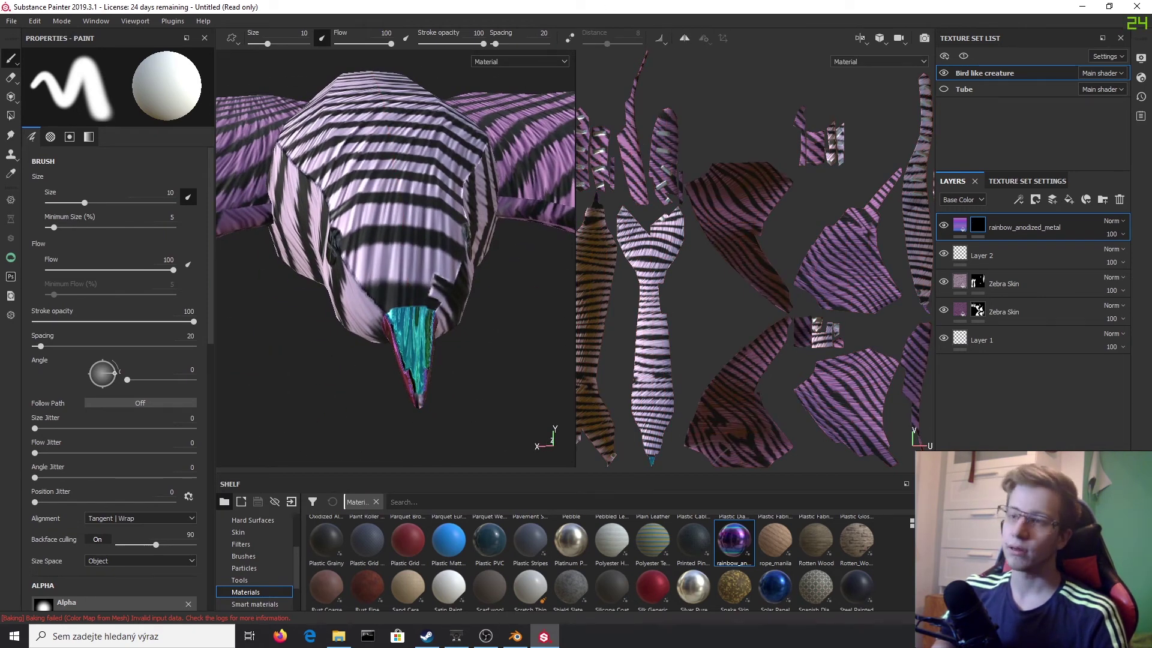
Show the Tube texture set and examine the textured bird and green tube together from several angles and distances.
scroll(444, 270, down, 3)
scroll(456, 294, up, 3)
alt+drag(462, 300, 351, 268)
alt+middle_drag(351, 268, 250, 275)
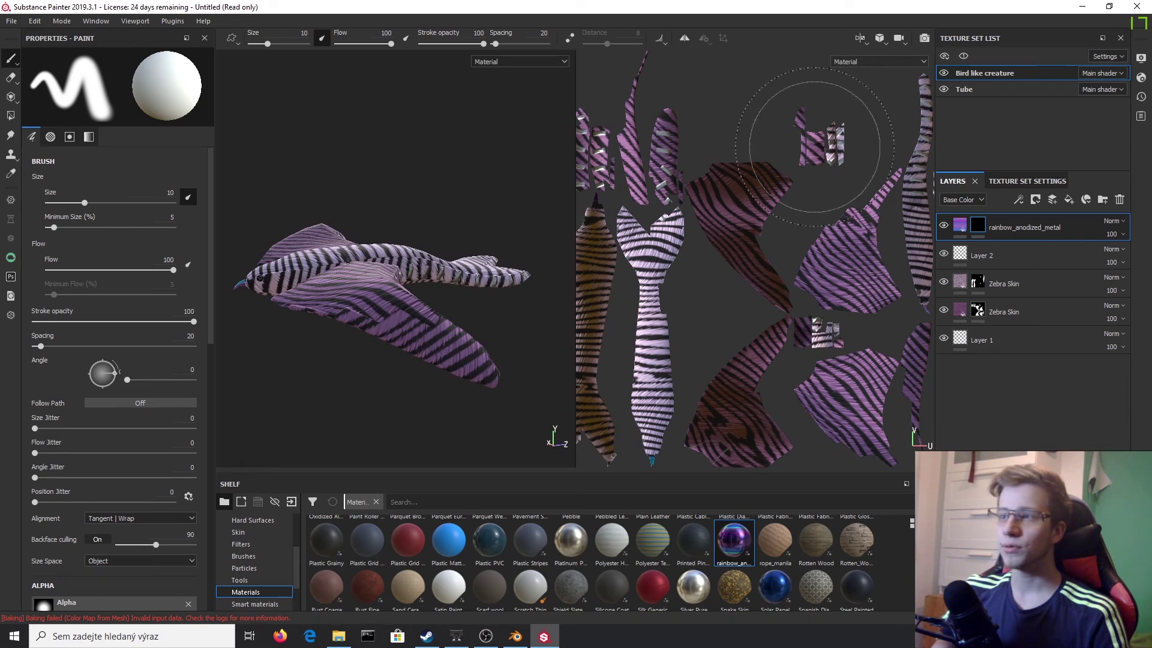
scroll(478, 218, down, 5)
alt+middle_drag(312, 253, 422, 287)
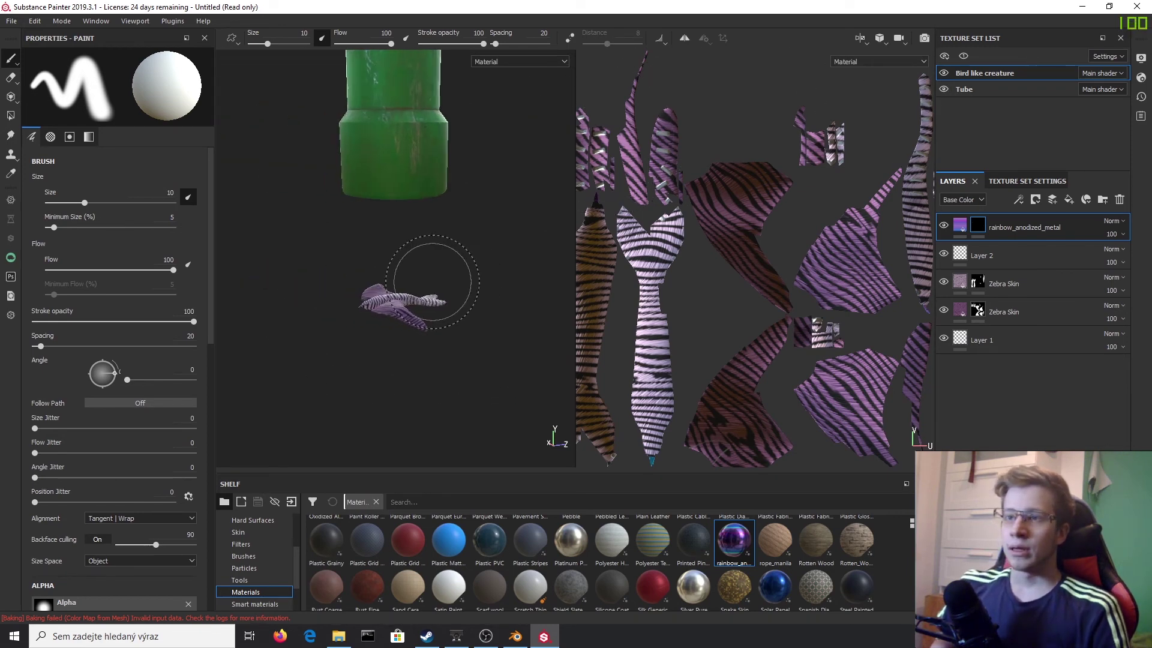
scroll(409, 300, up, 8)
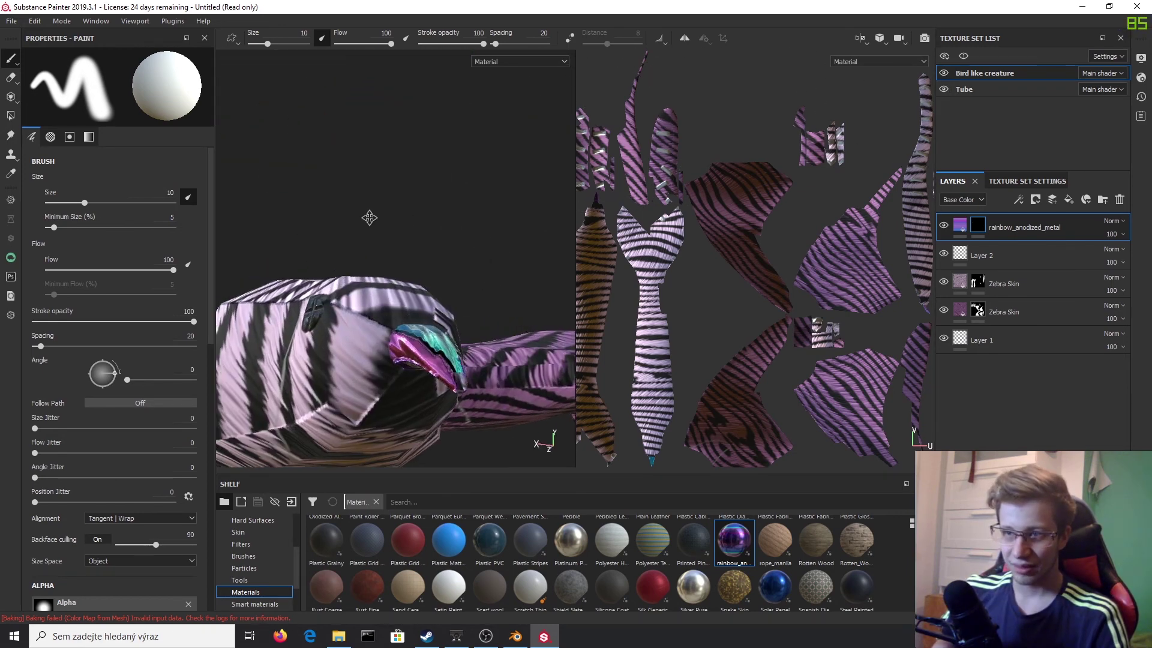
scroll(441, 300, down, 8)
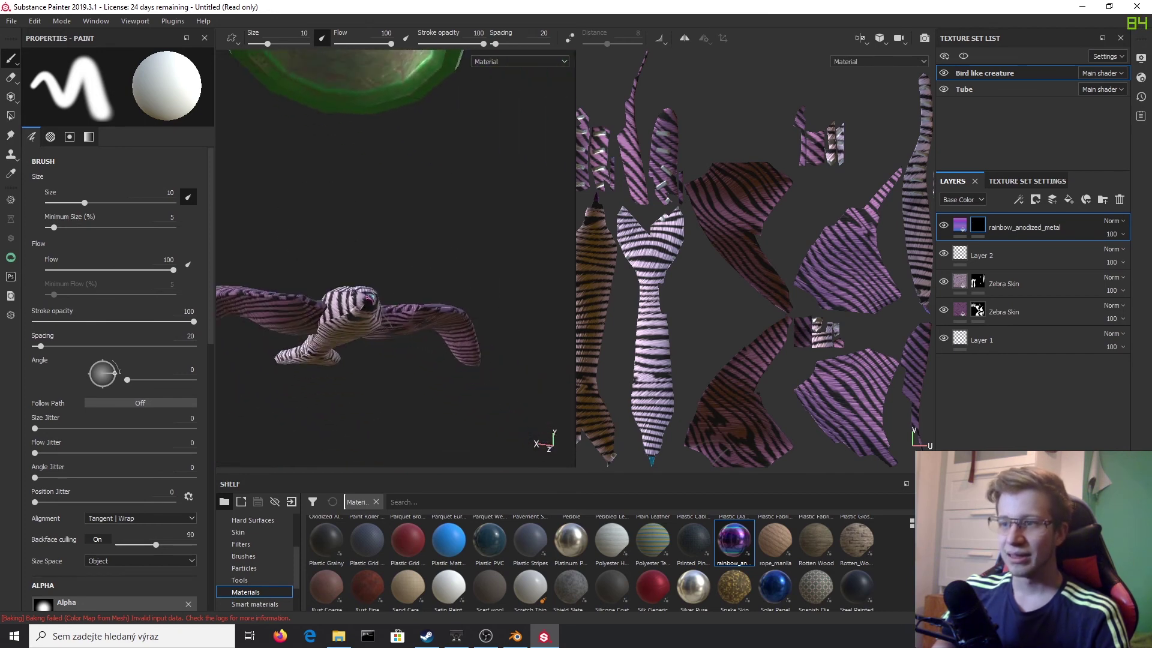
alt+drag(448, 260, 478, 281)
alt+middle_drag(478, 280, 348, 347)
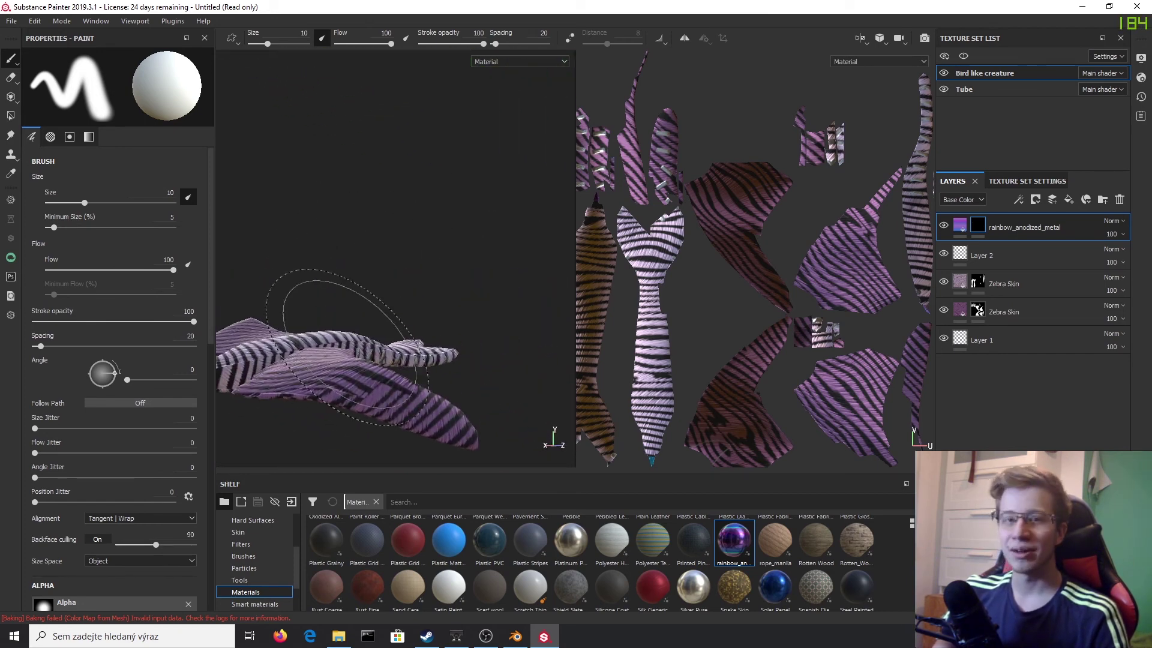
scroll(372, 337, down, 4)
scroll(333, 288, up, 3)
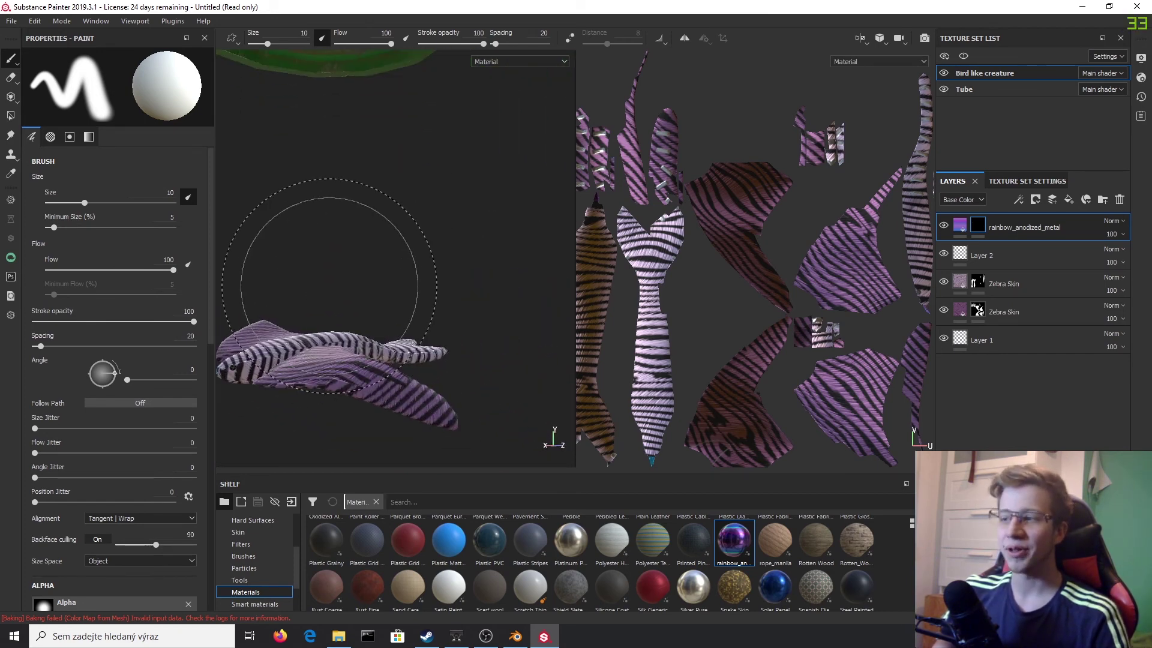
alt+drag(309, 270, 470, 325)
scroll(470, 336, up, 5)
alt+middle_drag(472, 345, 354, 295)
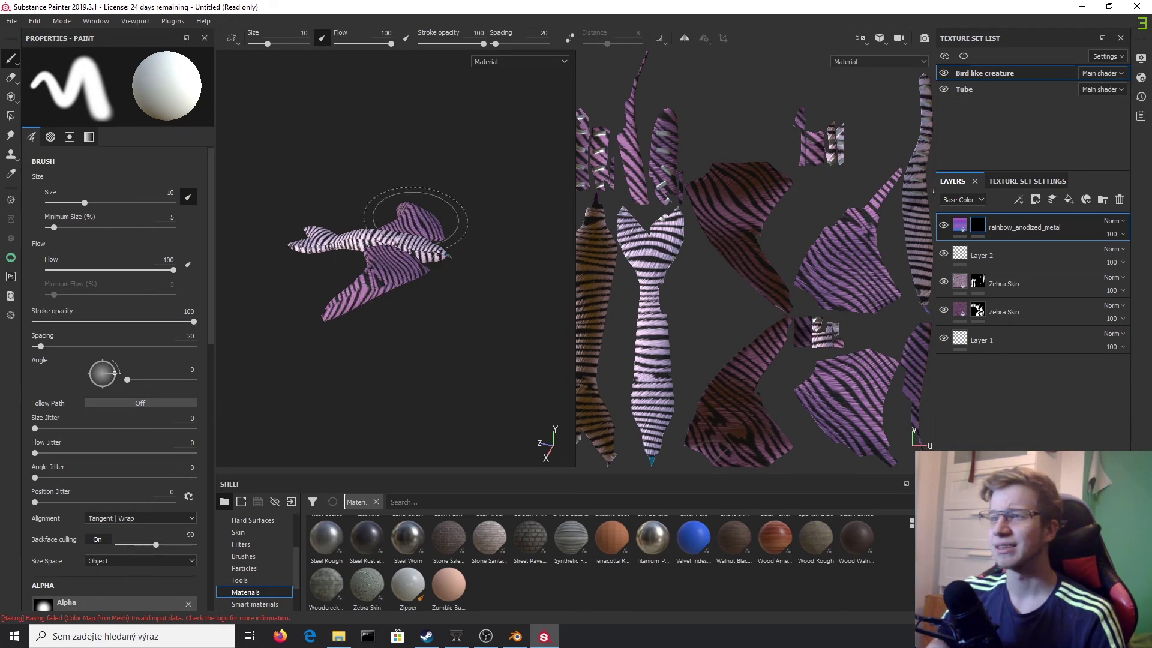
scroll(364, 231, down, 5)
alt+middle_drag(399, 188, 405, 216)
scroll(405, 216, down, 4)
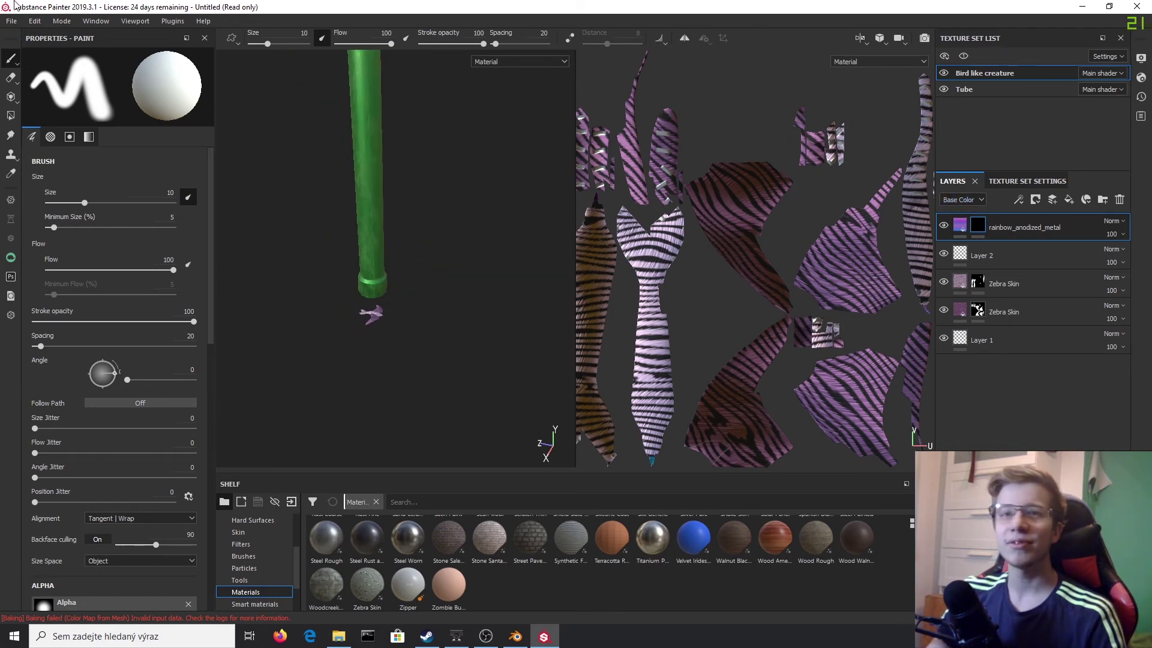
Open the texture export settings and choose the Unreal Engine 4 SSS (Packed) configuration for the bird and tube texture sets.
click(11, 21)
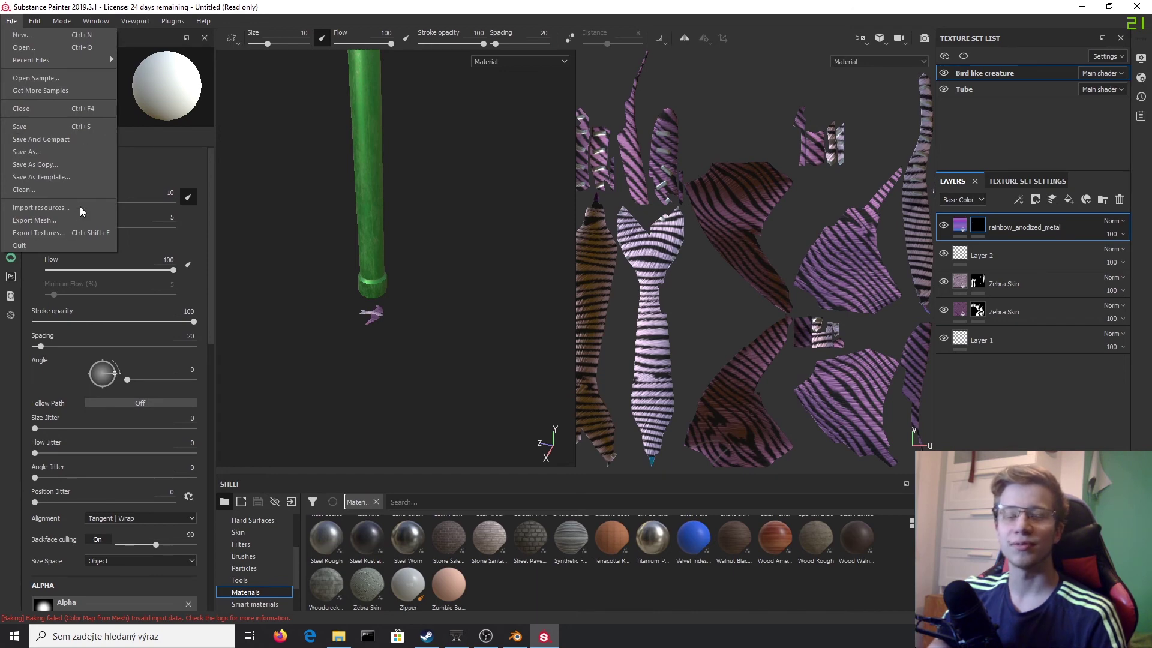
click(99, 231)
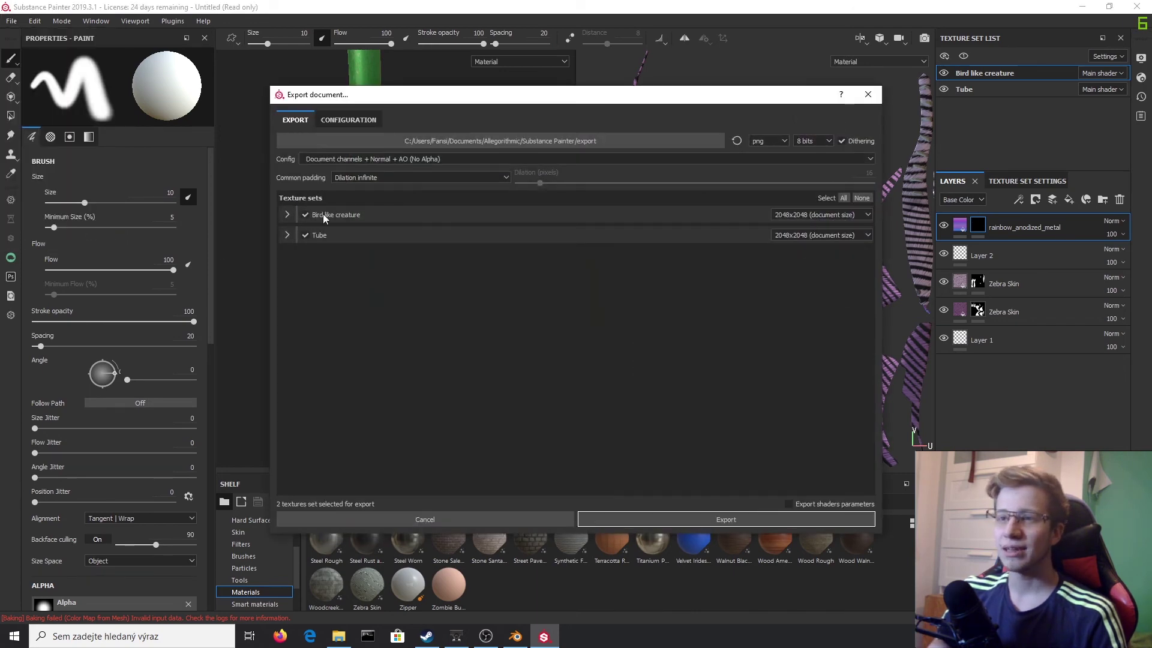
click(394, 157)
click(393, 156)
click(393, 159)
scroll(396, 198, down, 3)
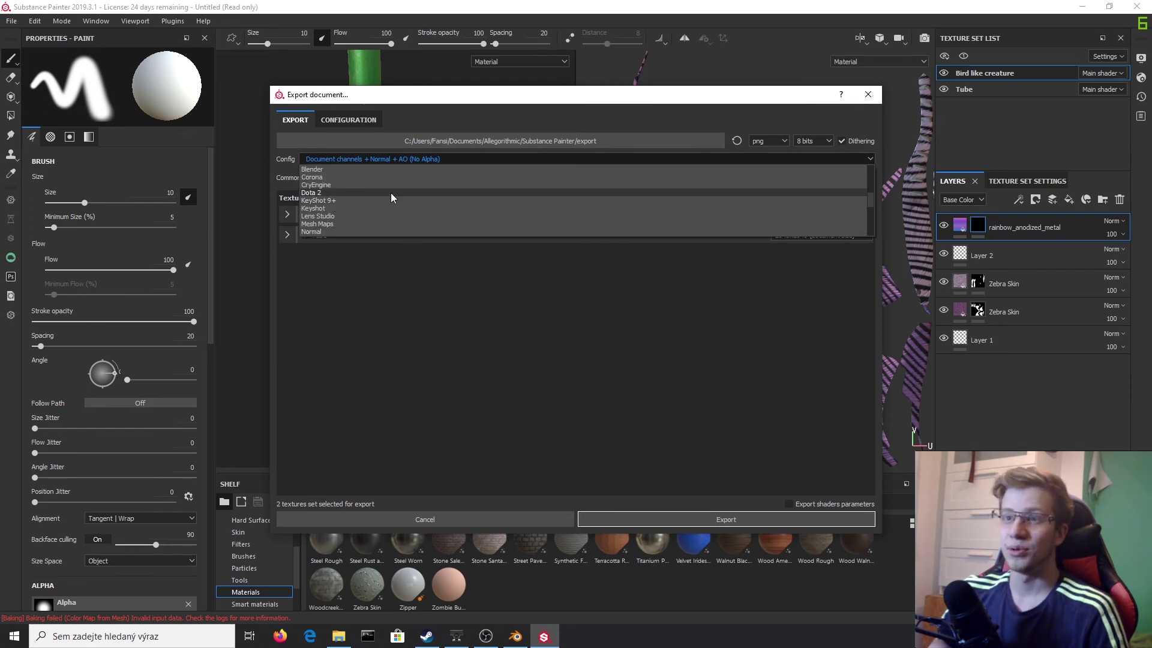
scroll(405, 204, down, 3)
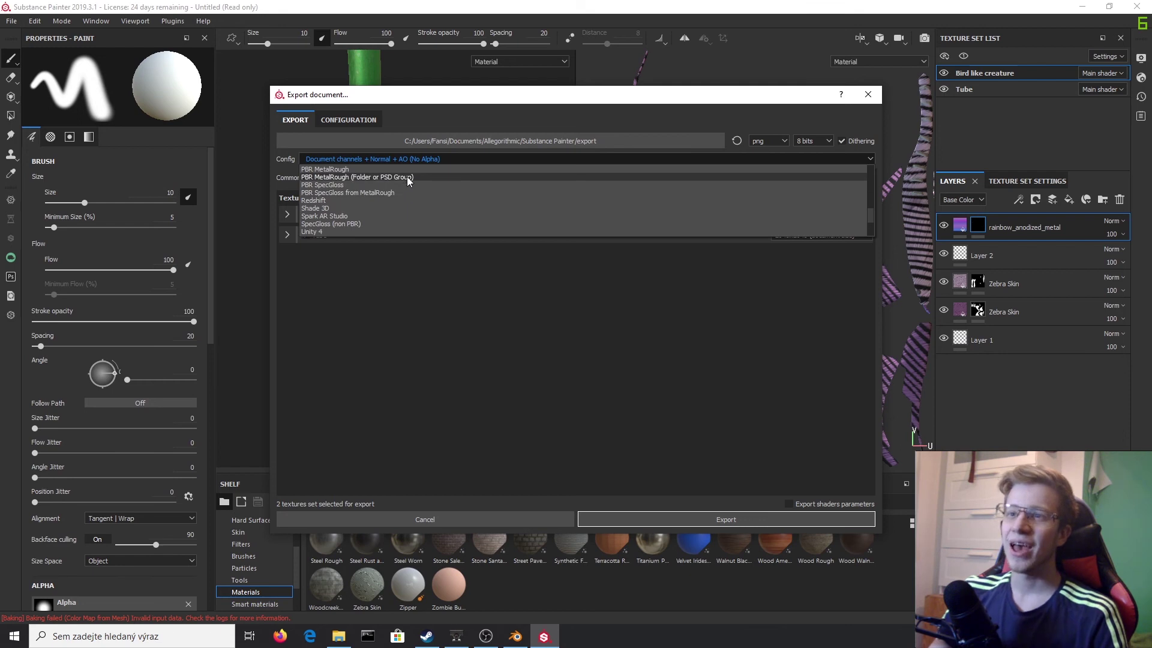
scroll(408, 179, down, 3)
click(385, 216)
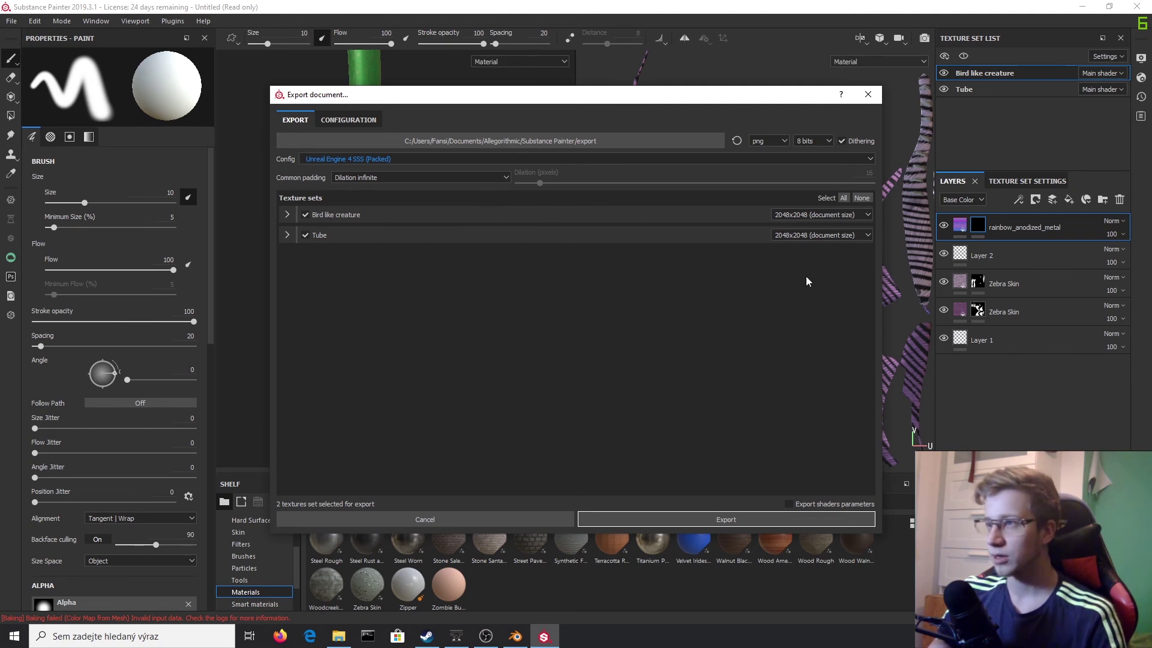
Choose the Allegorithmic/Substance Painter/export folder in Documents as the destination for the exported textures.
click(638, 139)
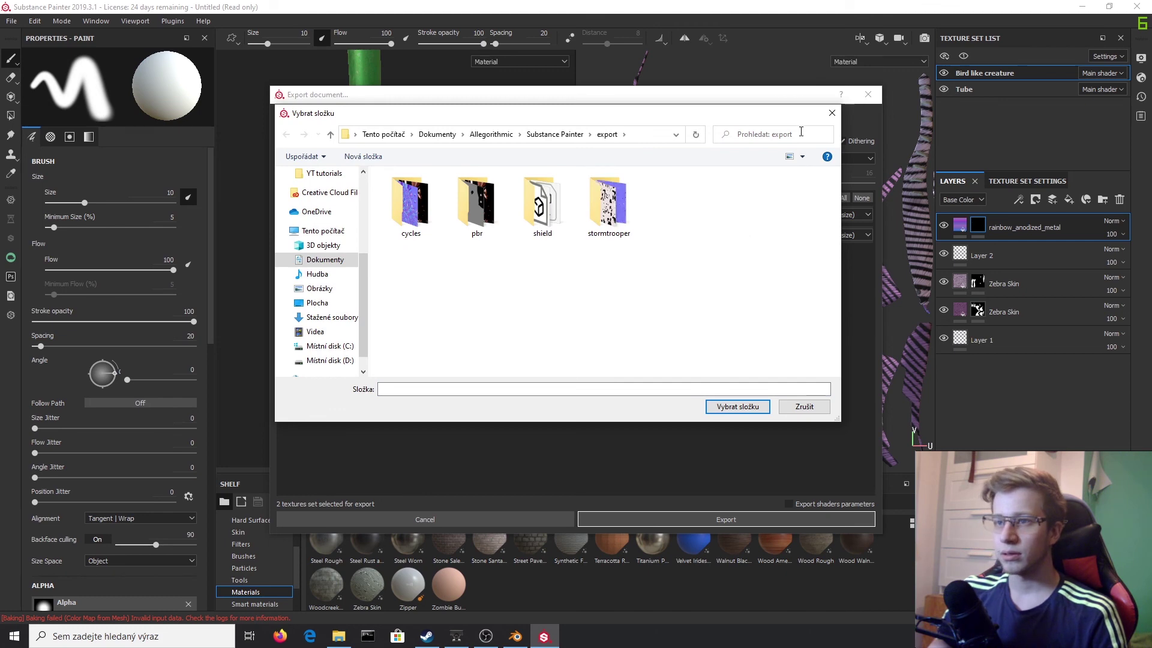
click(660, 134)
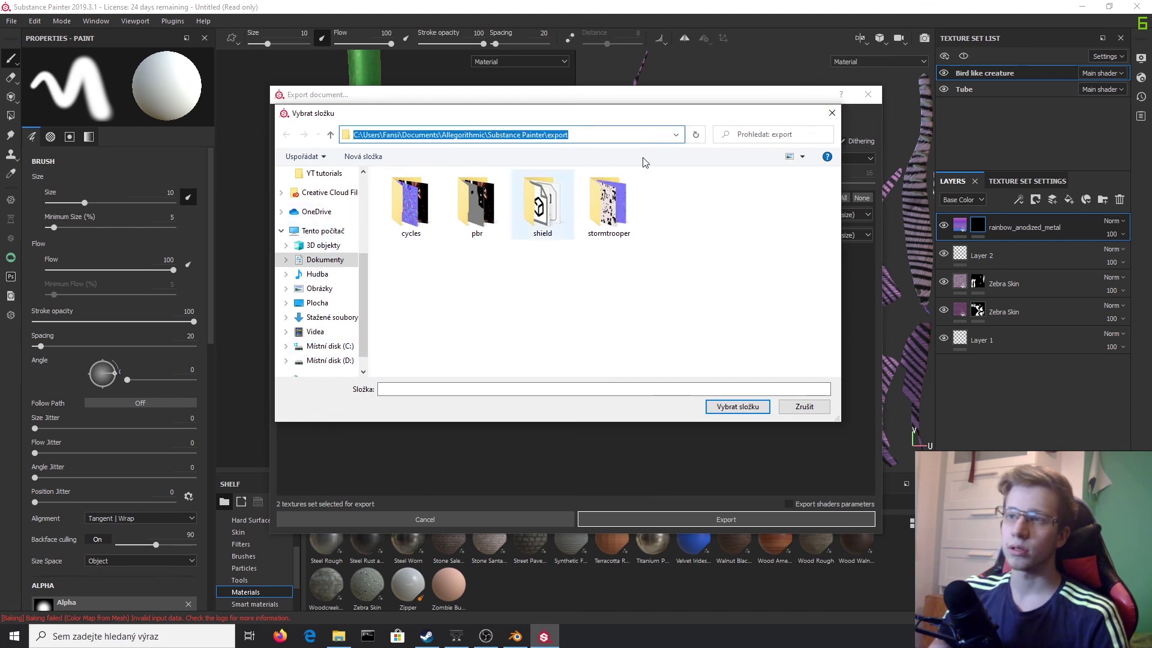
click(744, 406)
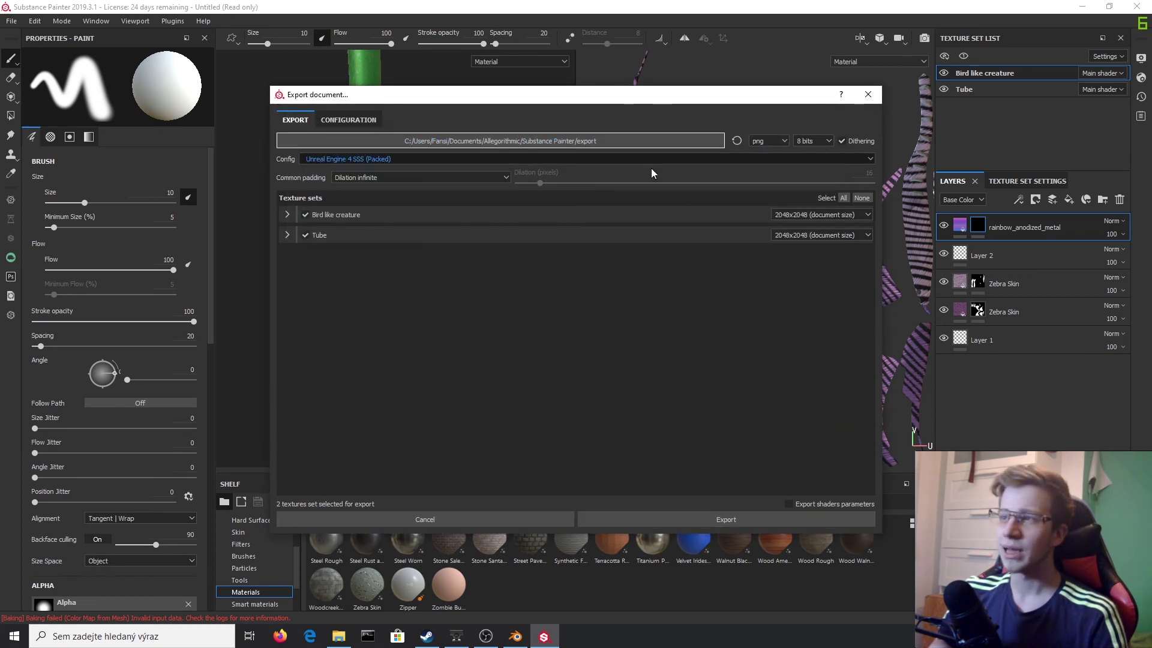
Set the bit depth to 16 bits and export both texture sets as PNG files.
click(823, 144)
click(816, 164)
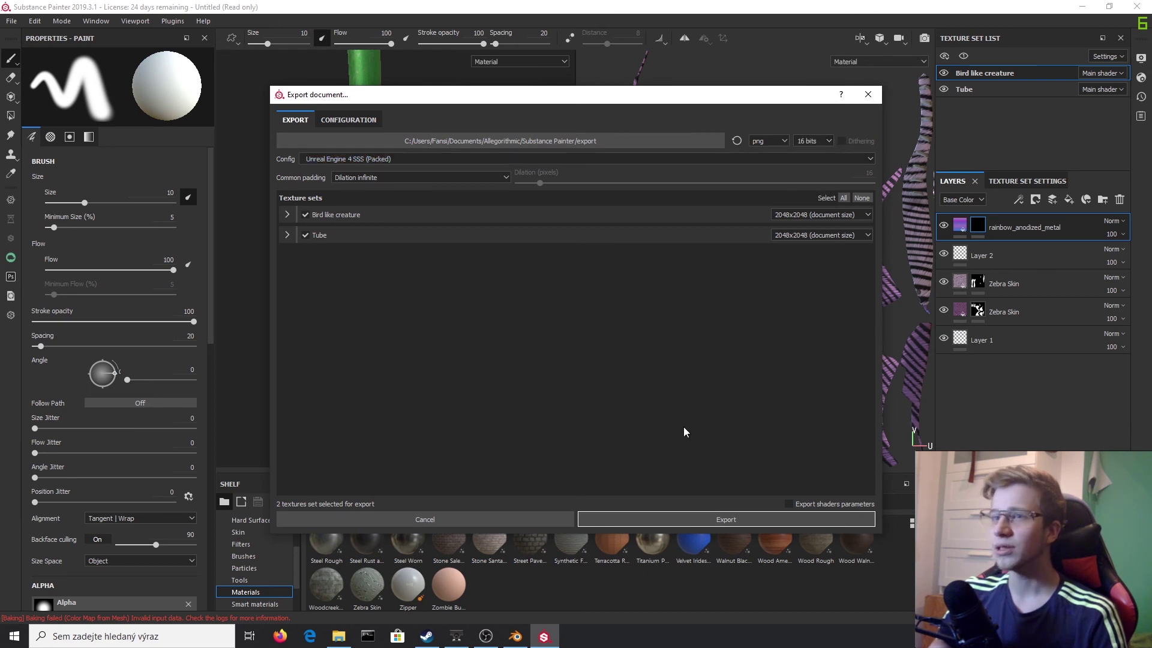
click(740, 518)
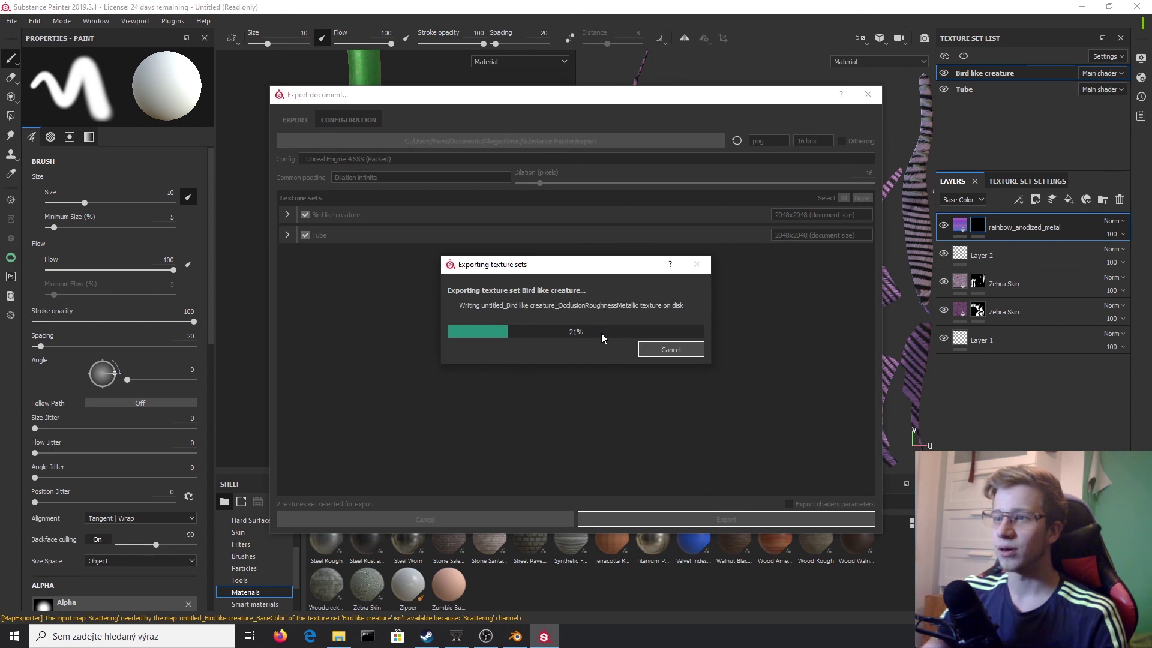